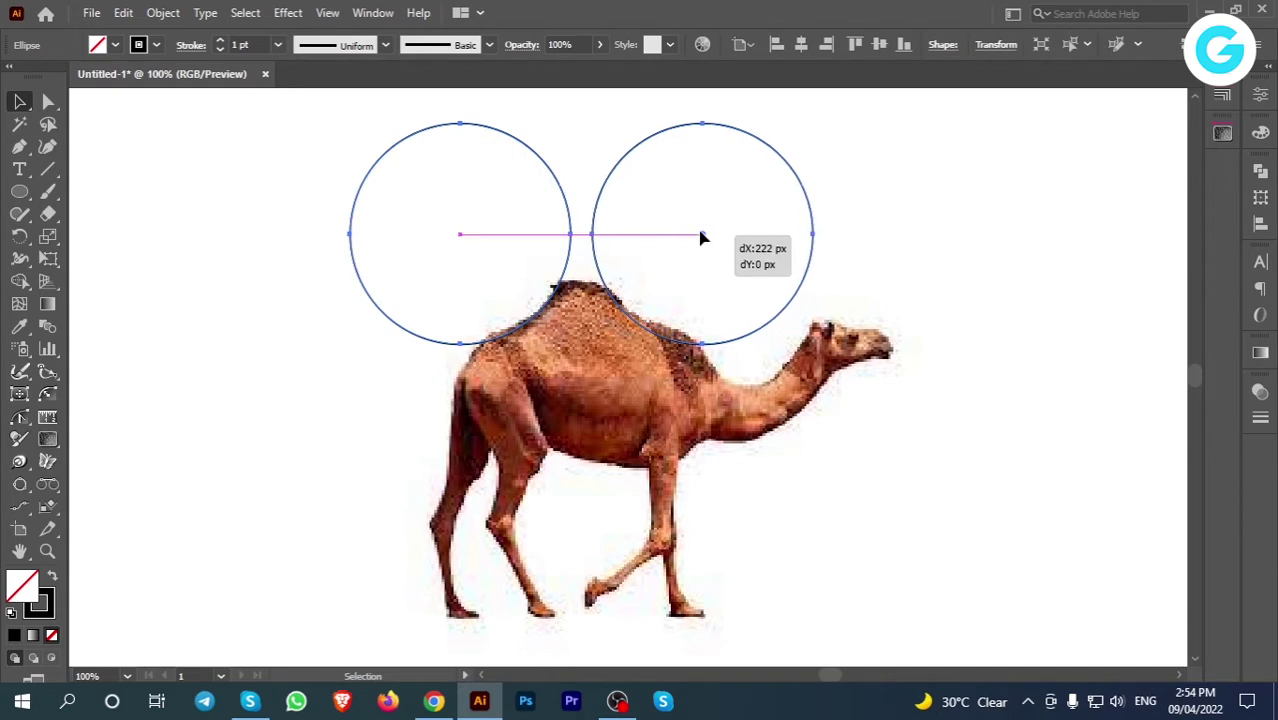
Step: Copy the circle against the hump's front slope and place another same-size copy over the rear body
scroll(730, 252, down, 2)
click(750, 275)
click(700, 135)
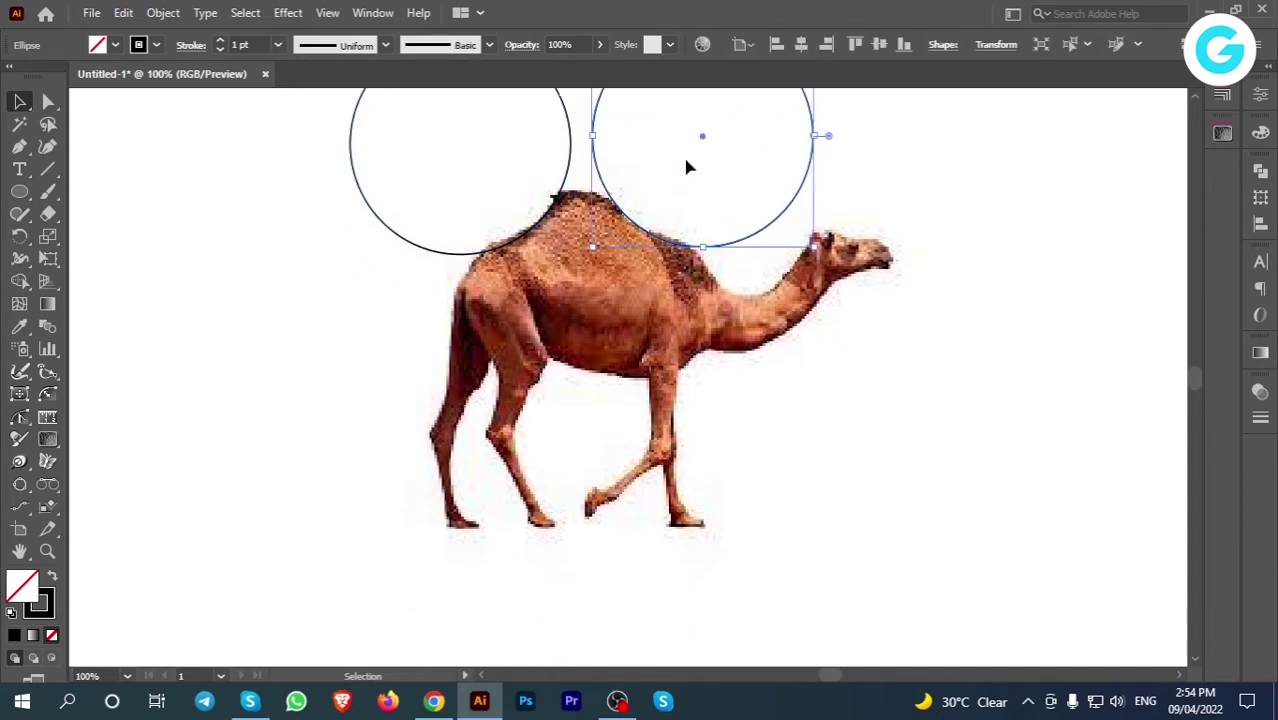
drag(700, 135, 560, 301)
click(698, 290)
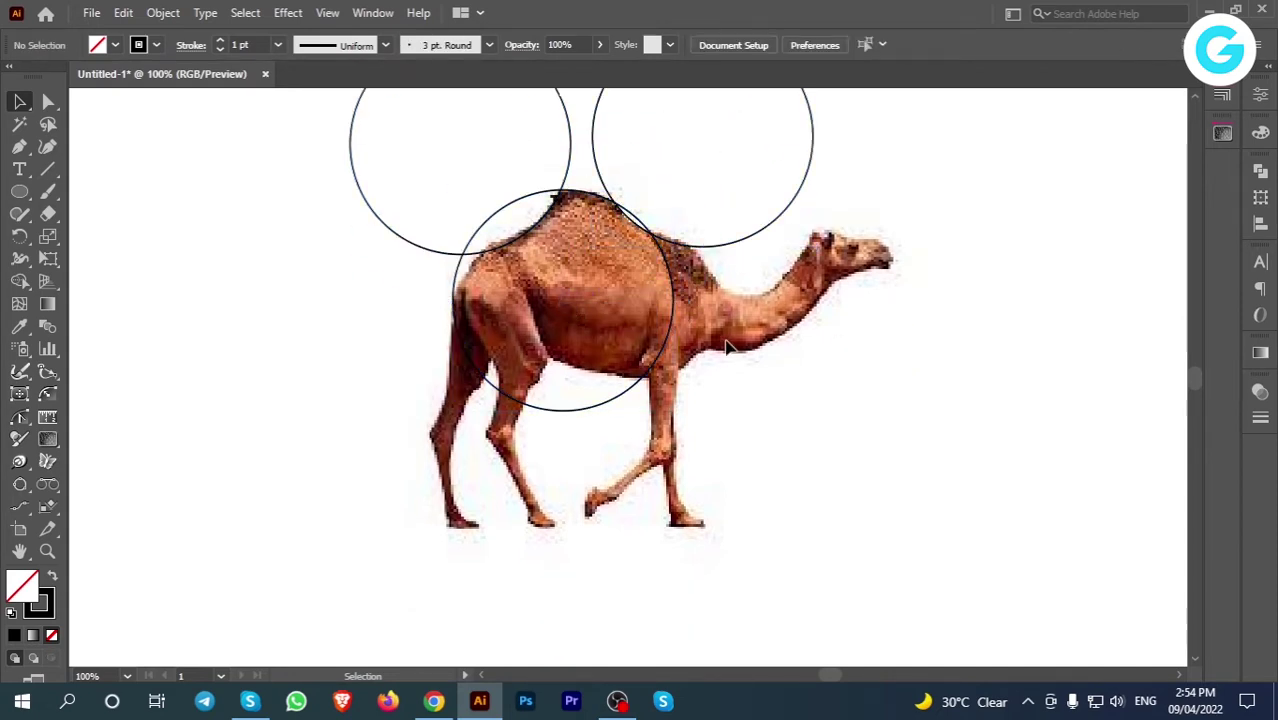
scroll(702, 273, up, 1)
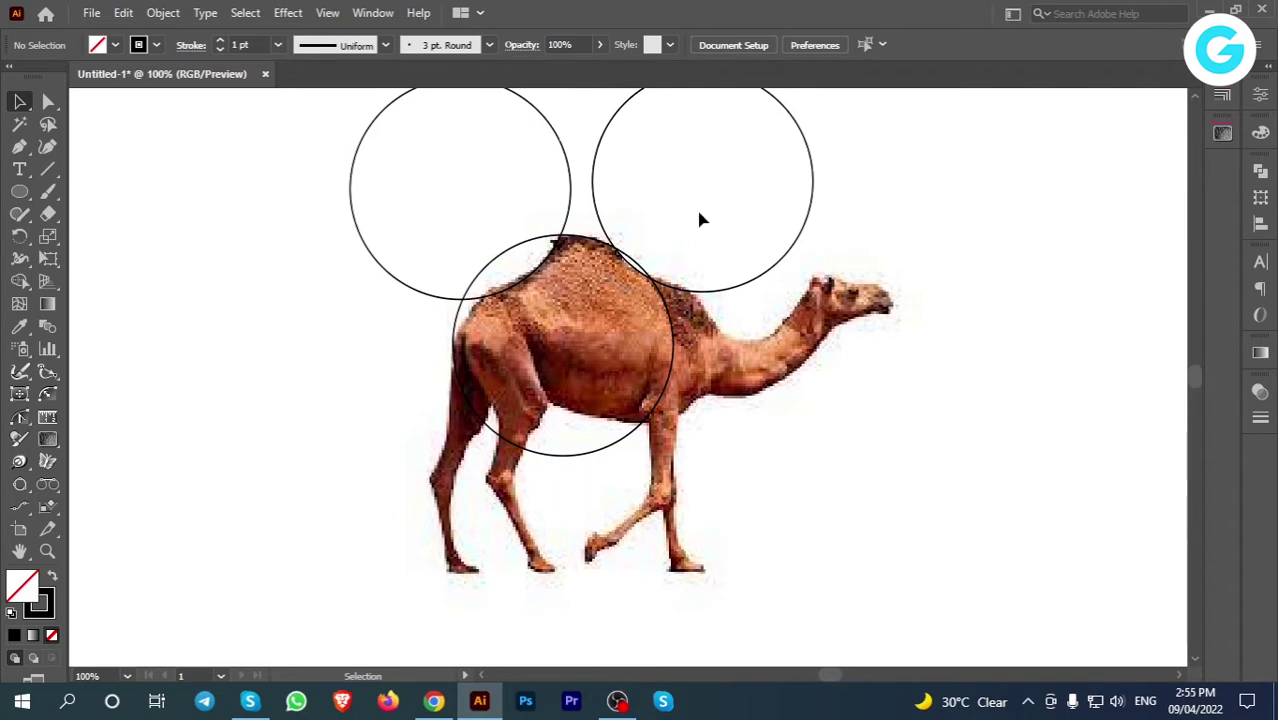
Step: Place a smaller copy of the hump circle in the curve above the neck and nudge it to fit the neck's upper edge
scroll(705, 217, down, 1)
scroll(698, 342, up, 2)
drag(789, 305, 784, 287)
drag(702, 204, 737, 285)
key(Up)
key(Up)
key(Up)
key(Up)
key(Left)
key(Left)
key(Left)
key(Left)
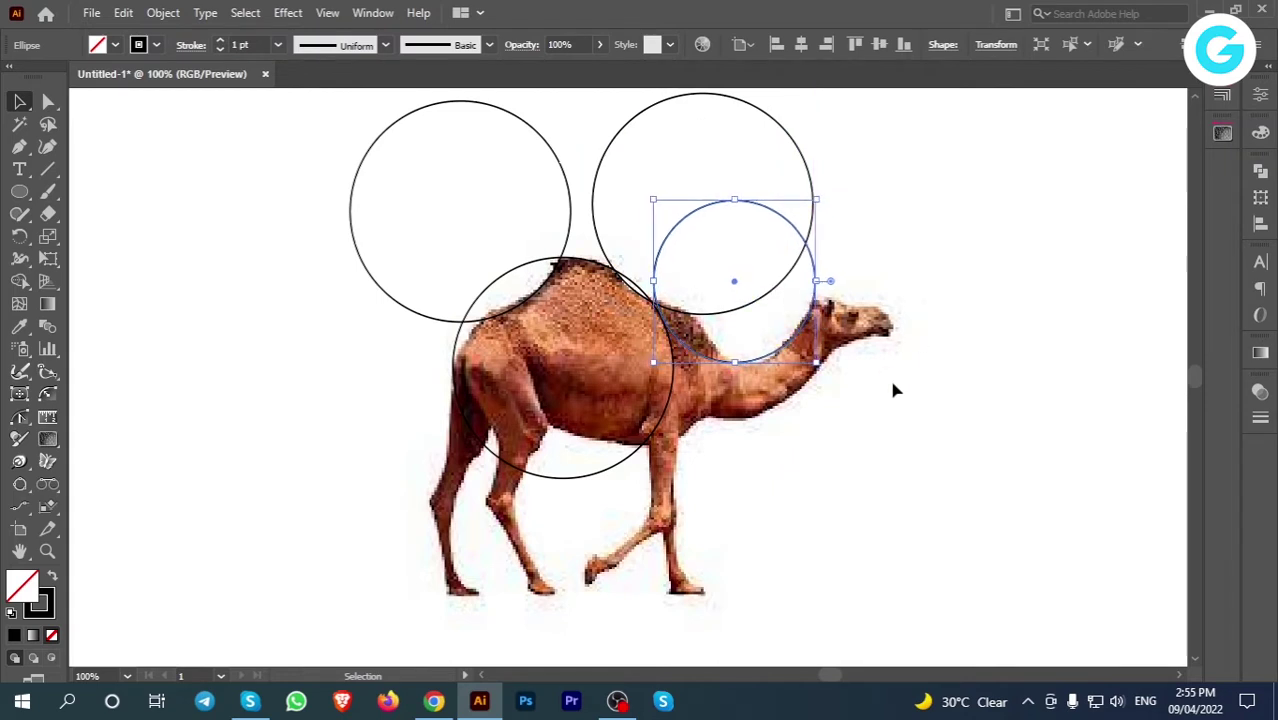
key(Down)
key(Down)
key(Up)
scroll(894, 388, down, 2)
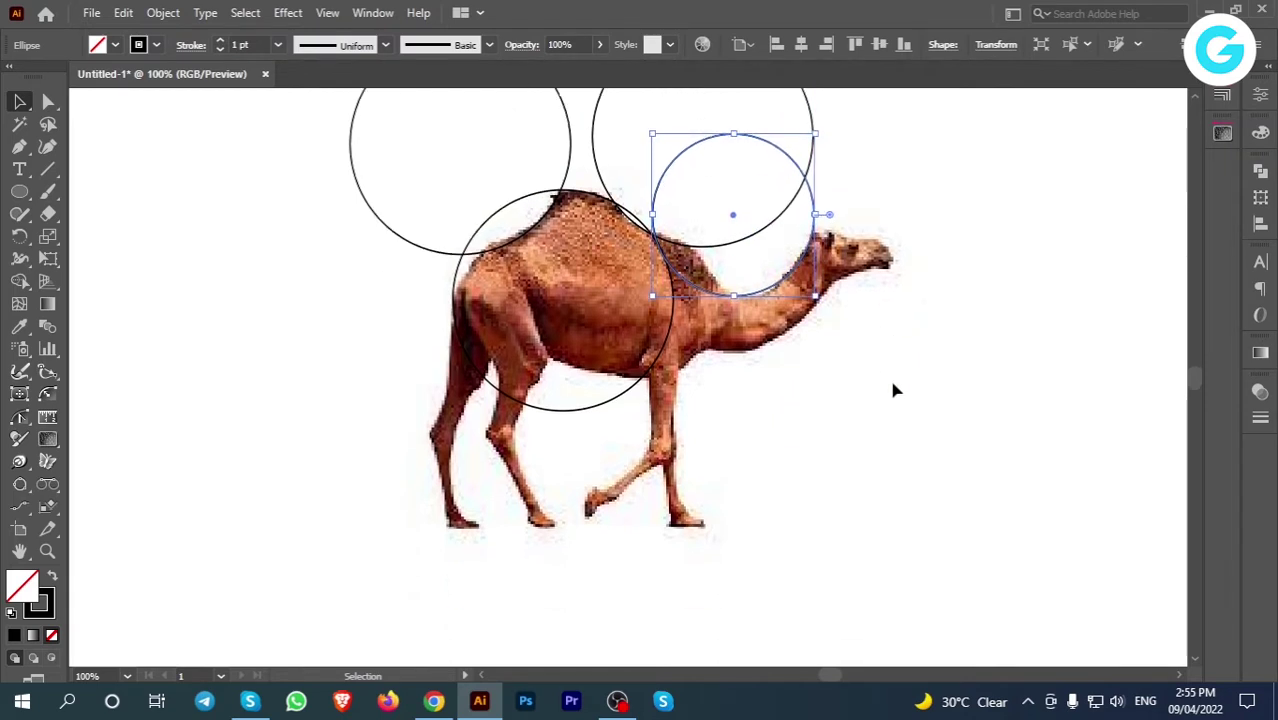
click(892, 385)
Step: Copy the upper neck circle over the camel's shoulder and chest
drag(734, 214, 645, 318)
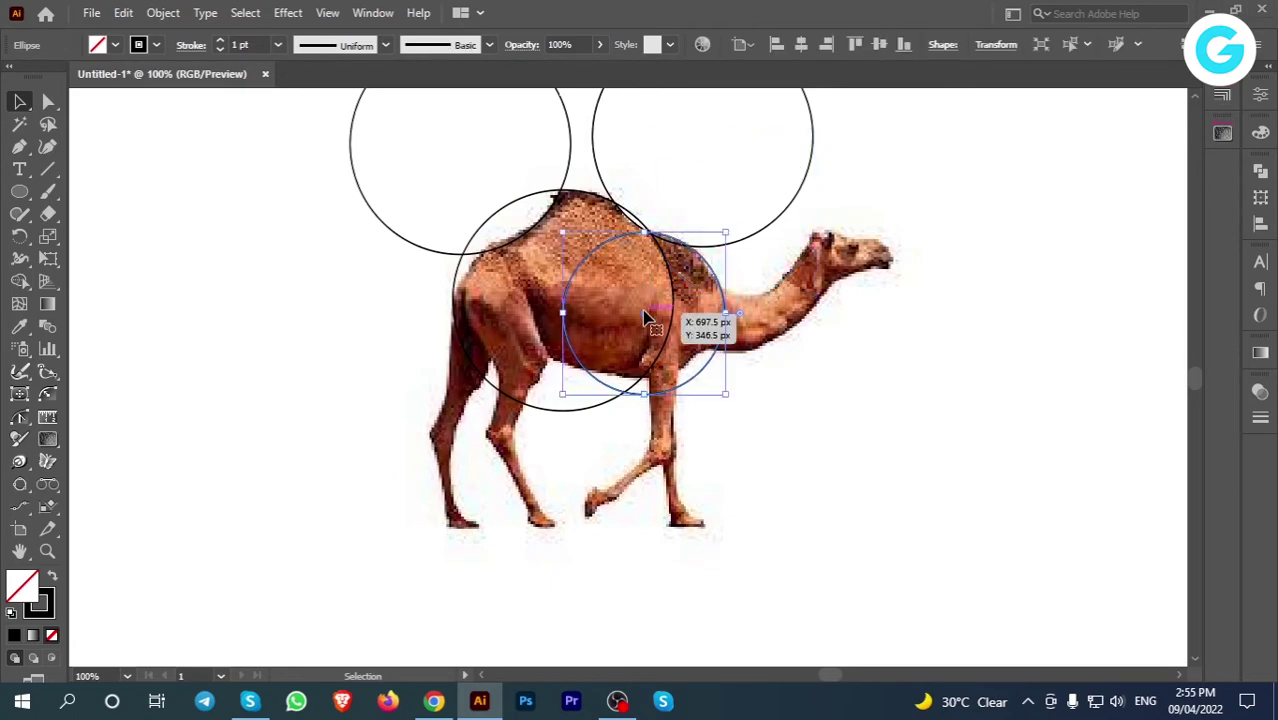
click(793, 376)
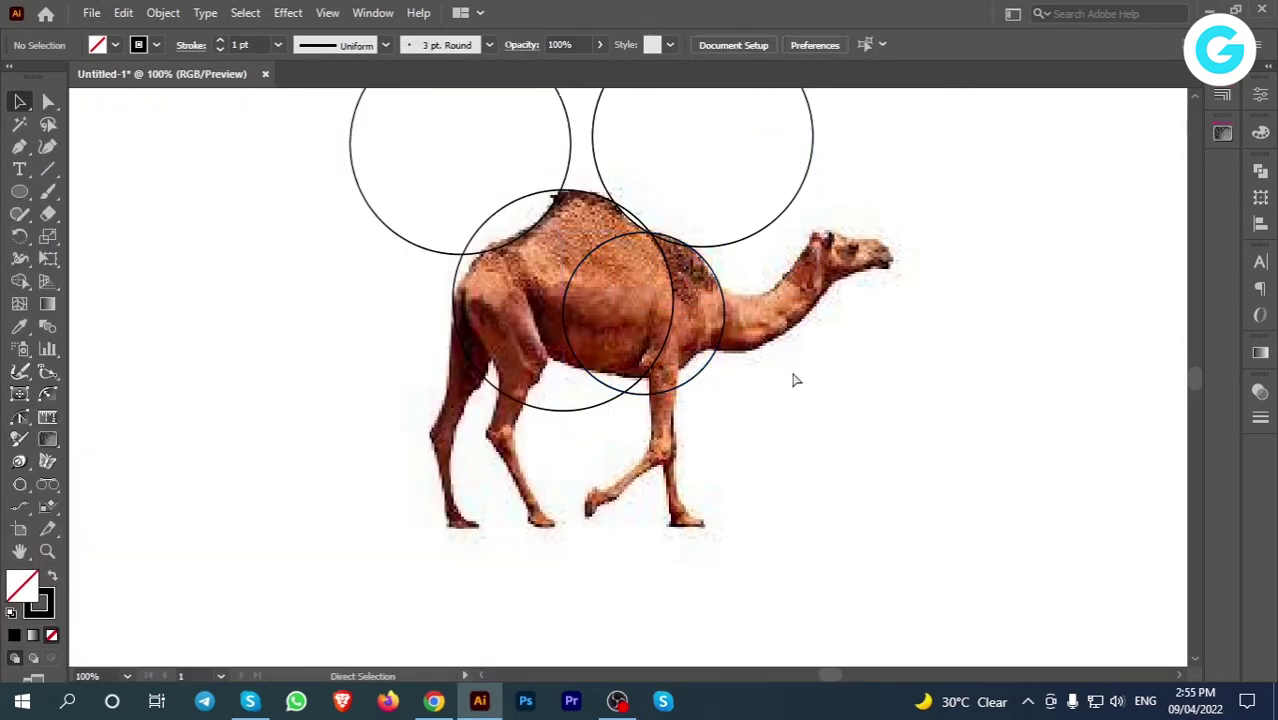
drag(716, 352, 806, 255)
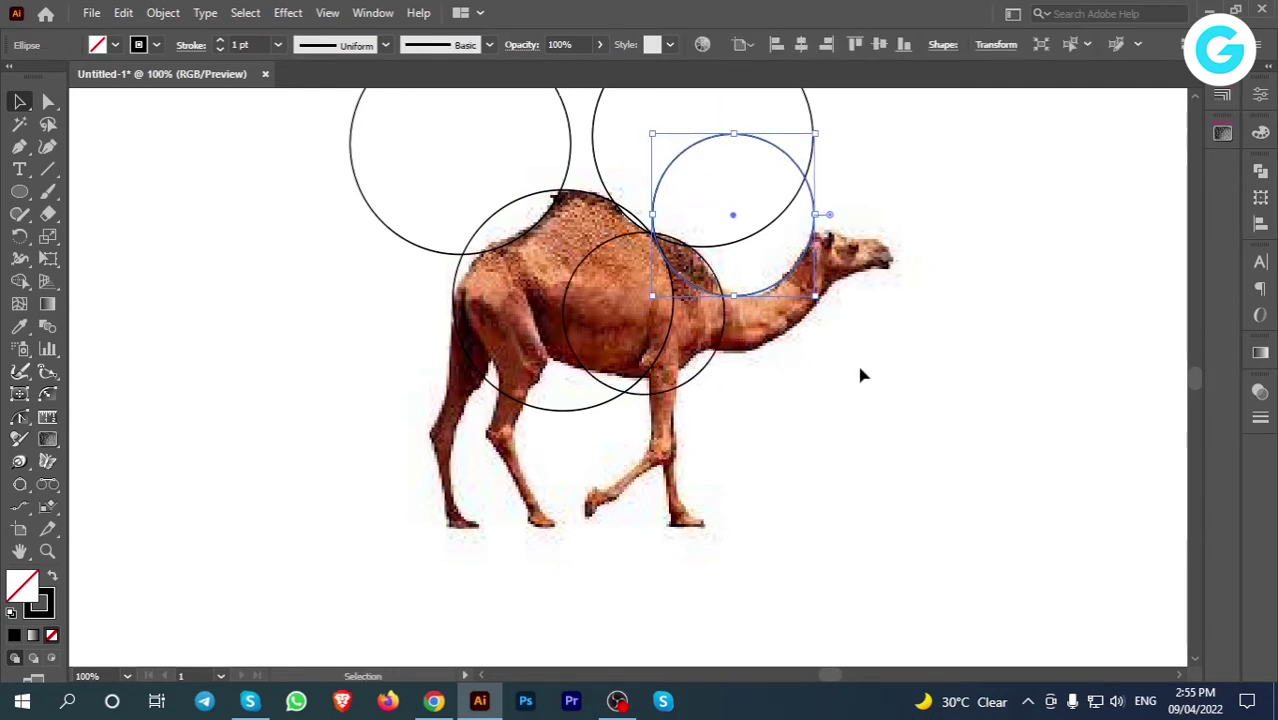
click(861, 370)
scroll(861, 370, down, 4)
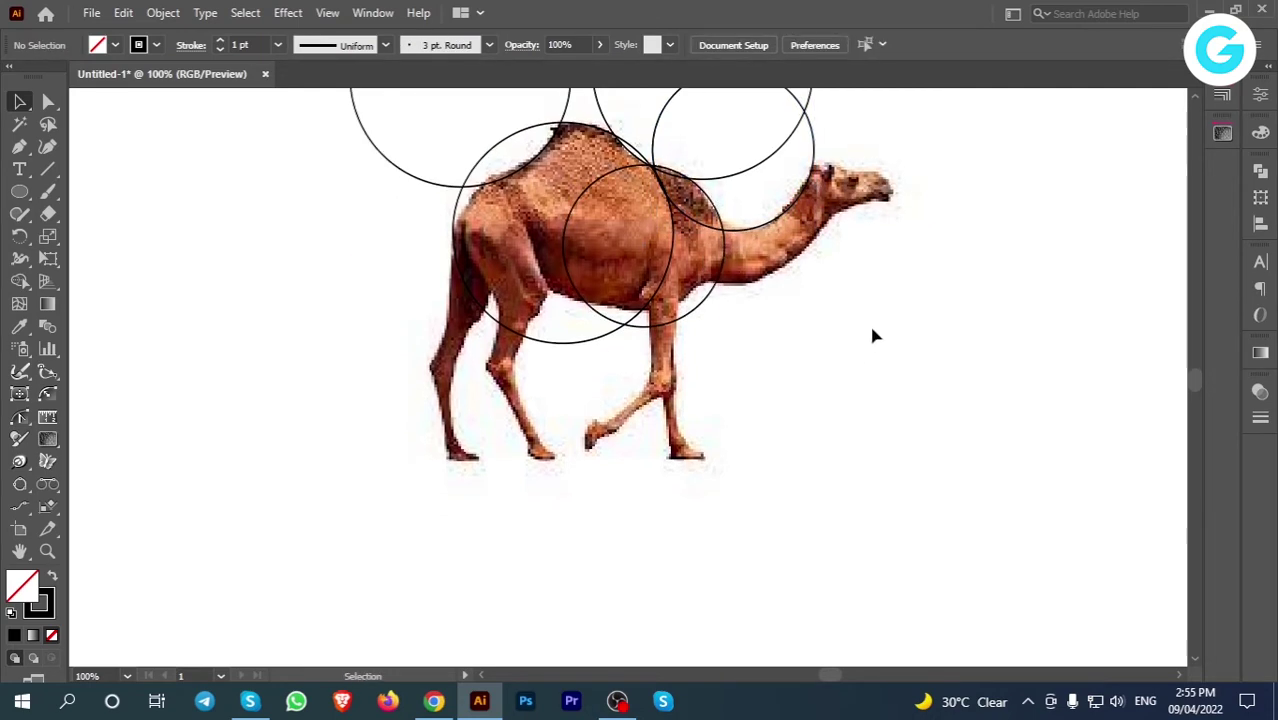
Step: Copy a large hump circle along the neck's underside and an upper neck circle beneath the jaw
scroll(832, 300, up, 5)
scroll(795, 283, up, 1)
drag(765, 277, 790, 383)
click(808, 378)
drag(799, 308, 950, 447)
click(1018, 366)
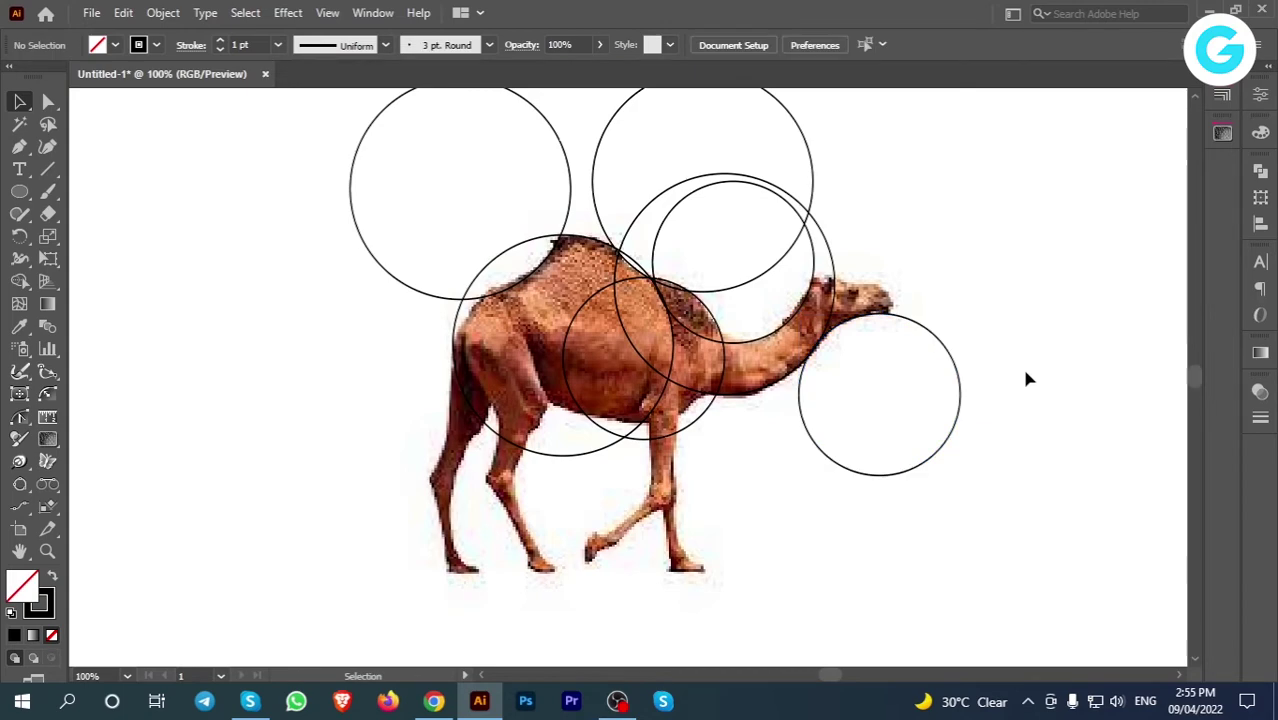
Step: Duplicate the circle beneath the jaw, shrink it, and fit it in the corner between the chest and front leg
scroll(1021, 365, down, 3)
drag(769, 392, 834, 420)
key(ctrl+c)
key(ctrl+f)
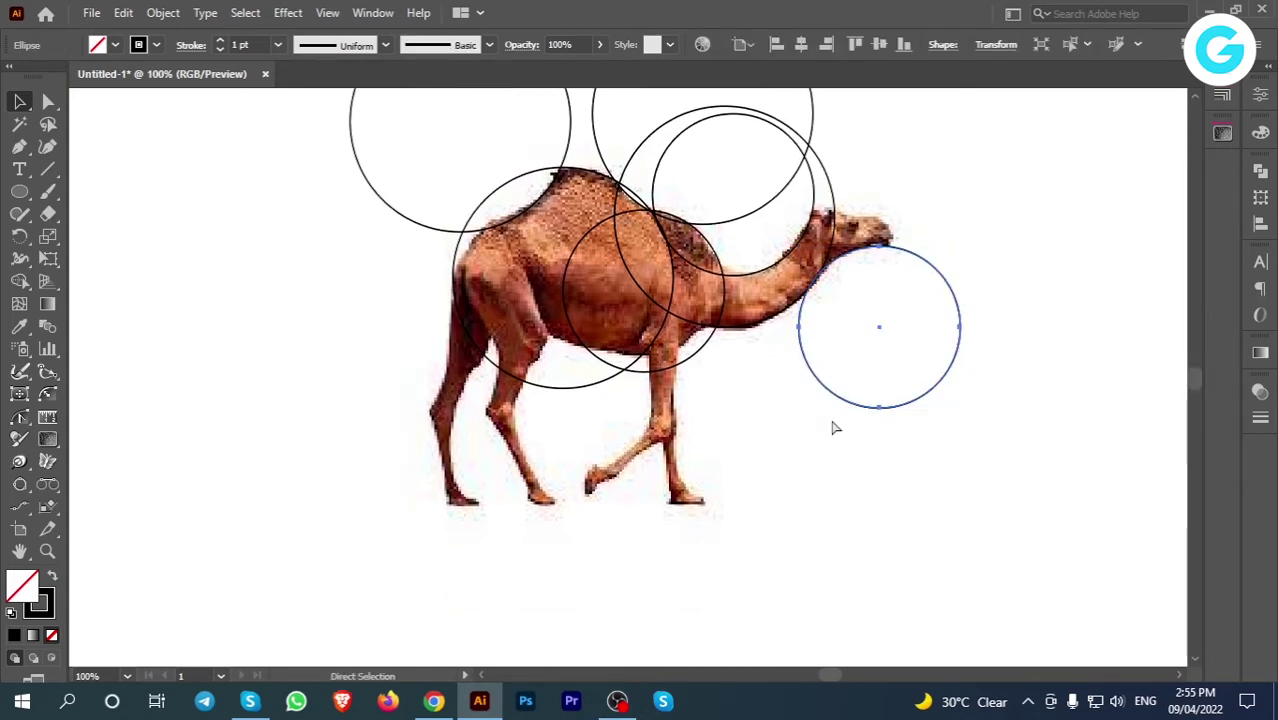
drag(961, 408, 707, 362)
click(782, 425)
key(ctrl+equal)
key(ctrl+equal)
key(ctrl+equal)
key(ctrl+equal)
drag(1006, 298, 837, 388)
click(898, 403)
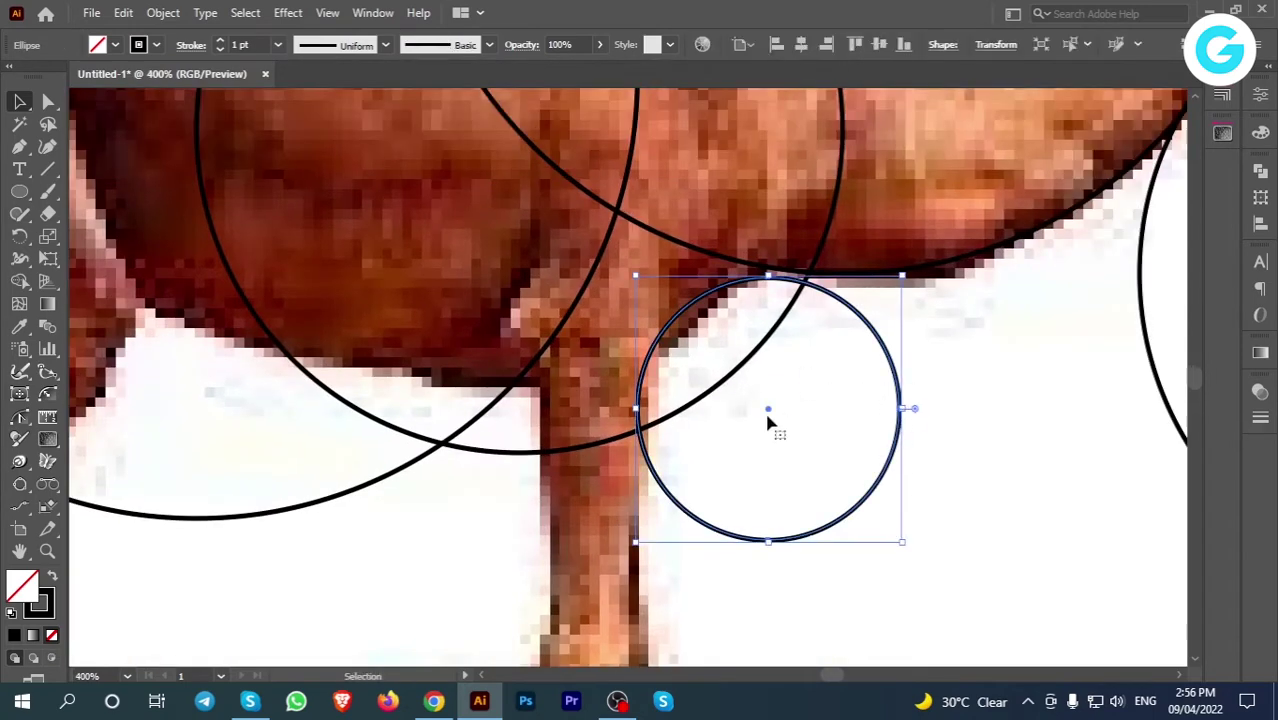
drag(767, 408, 782, 405)
click(1036, 429)
Step: Copy the small chest circle onto the camel's head so it follows the forehead and muzzle
key(ctrl+minus)
key(ctrl+minus)
key(ctrl+minus)
key(ctrl+minus)
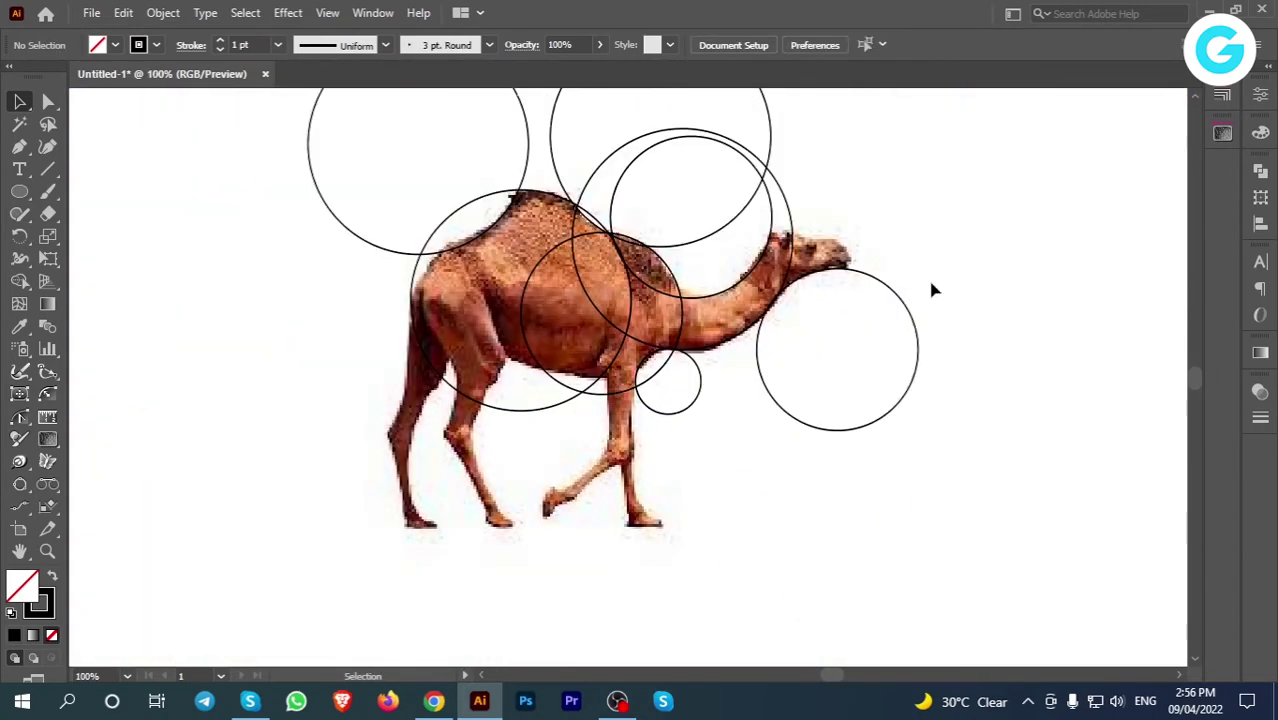
scroll(920, 223, up, 2)
drag(685, 478, 838, 364)
key(ctrl+plus)
key(ctrl+plus)
key(ctrl+plus)
drag(941, 265, 533, 408)
click(877, 350)
key(Left)
key(Left)
click(913, 306)
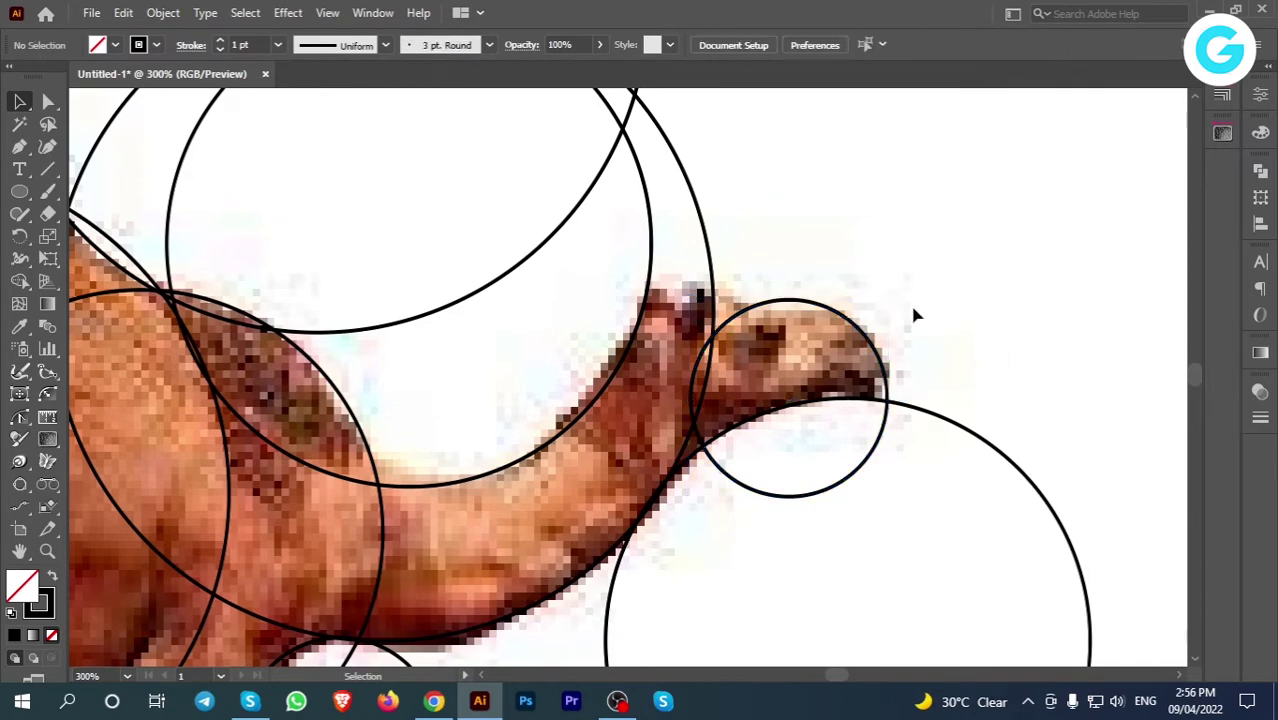
Step: Place an enlarged copy of the head circle above the head and nudge the head circle down to fit
click(882, 365)
scroll(958, 367, up, 3)
drag(790, 514, 794, 208)
scroll(795, 330, up, 2)
scroll(985, 430, down, 3)
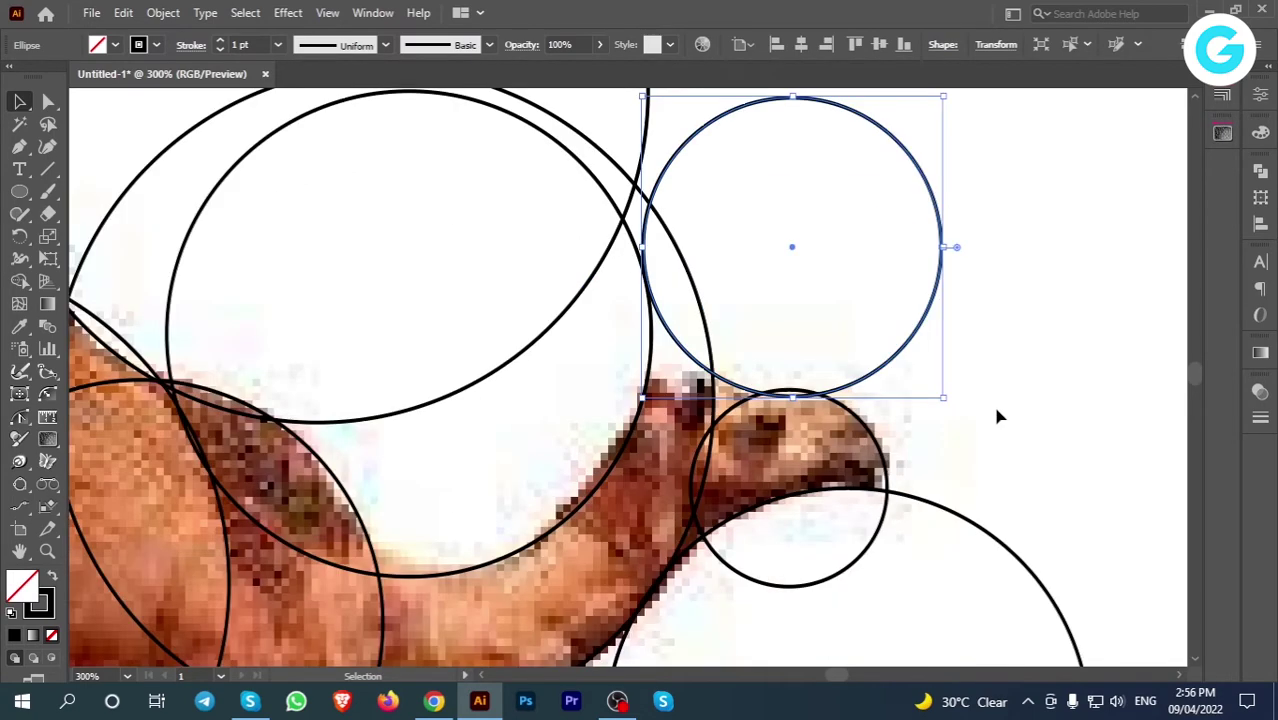
click(863, 572)
click(856, 561)
key(Down)
click(1001, 436)
scroll(1003, 437, up, 1)
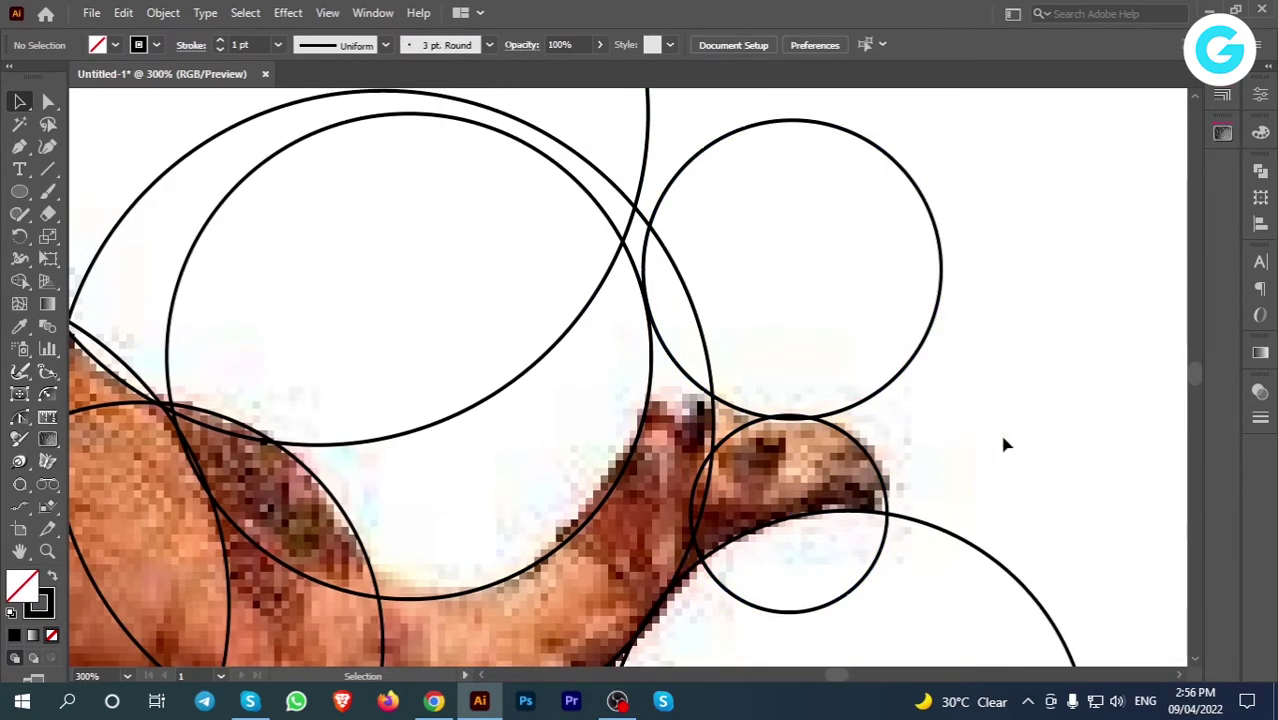
scroll(1010, 441, down, 3)
scroll(1014, 428, down, 3)
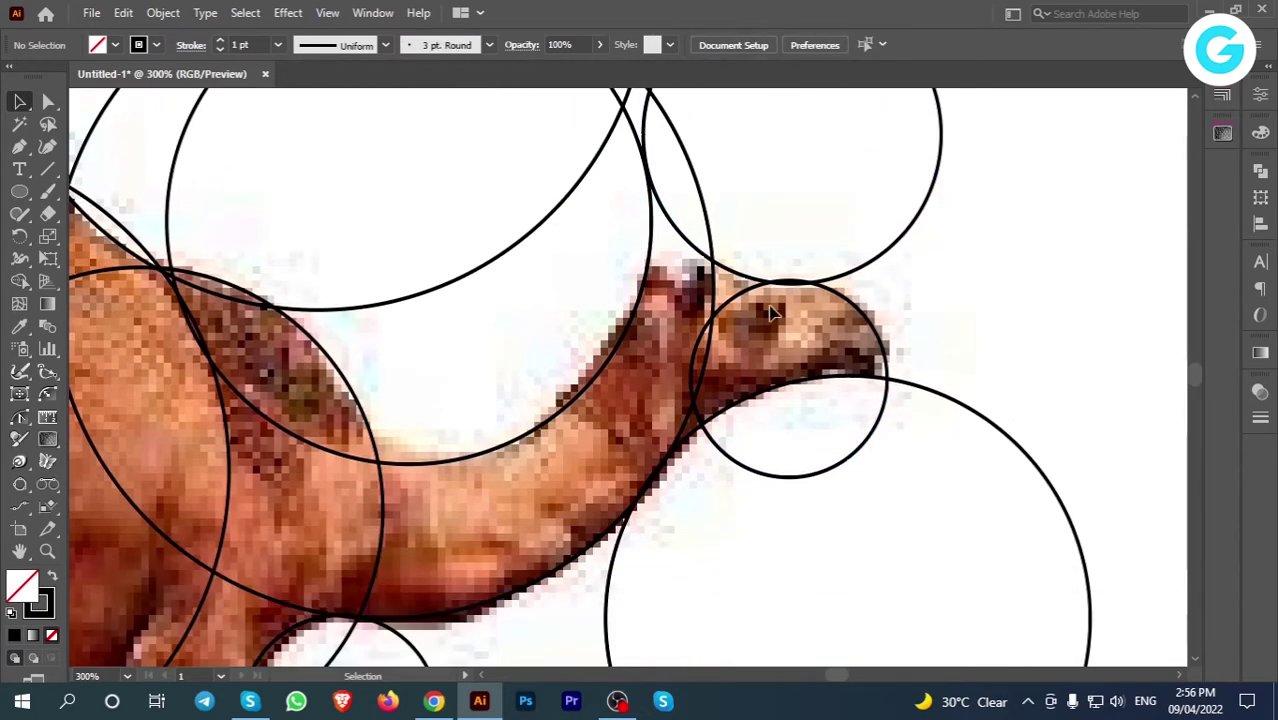
drag(884, 366, 786, 347)
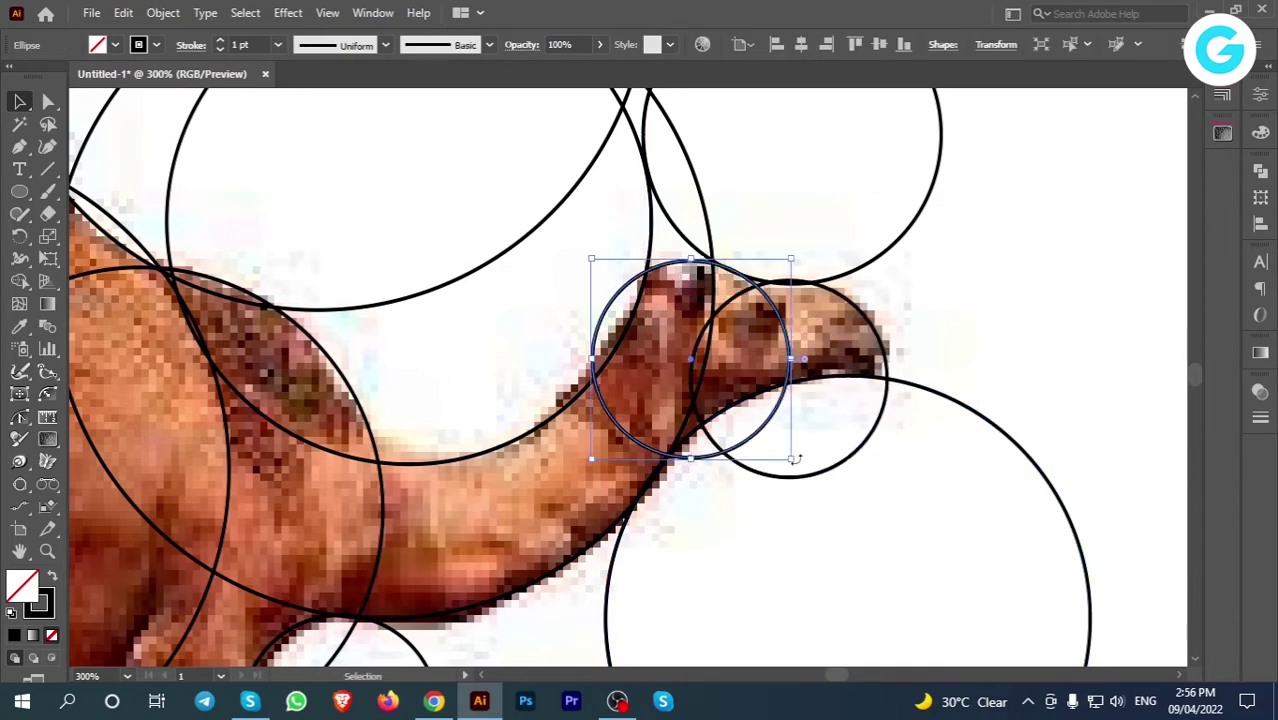
drag(792, 460, 679, 284)
drag(793, 281, 948, 283)
key(Delete)
click(714, 372)
key(Delete)
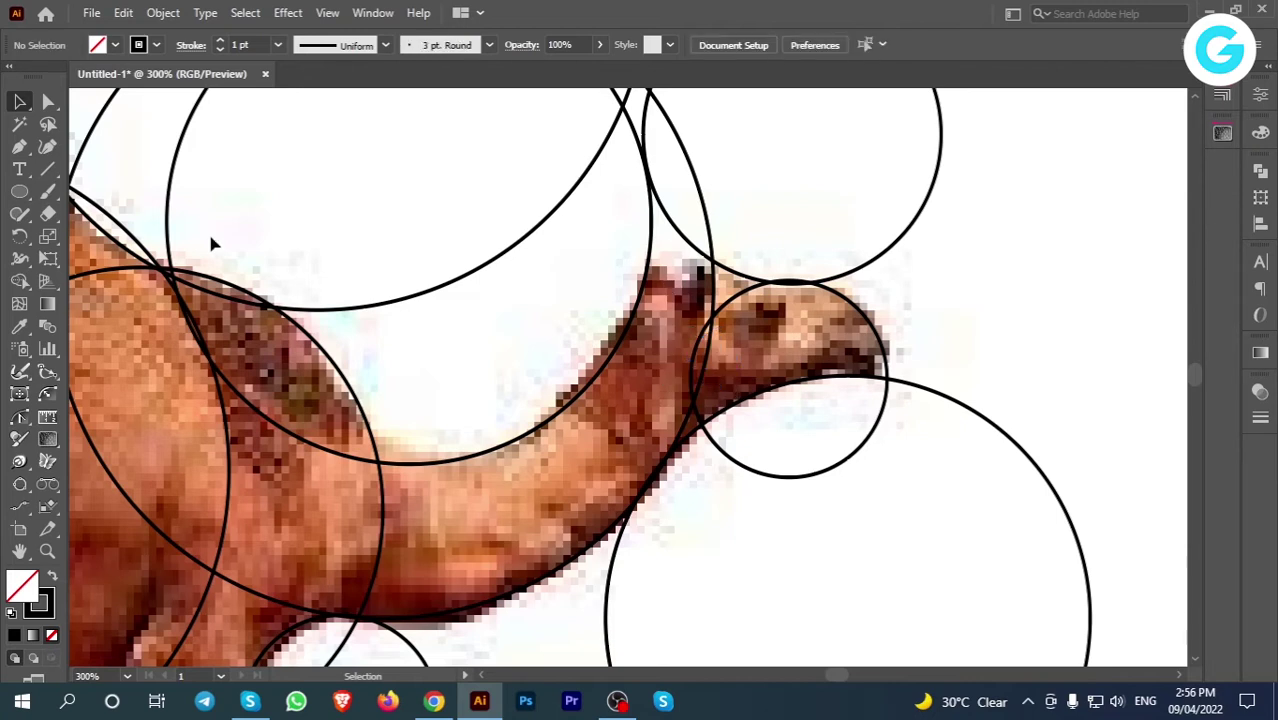
Step: Draw line segments outlining the ears at the back of the camel's head
click(47, 169)
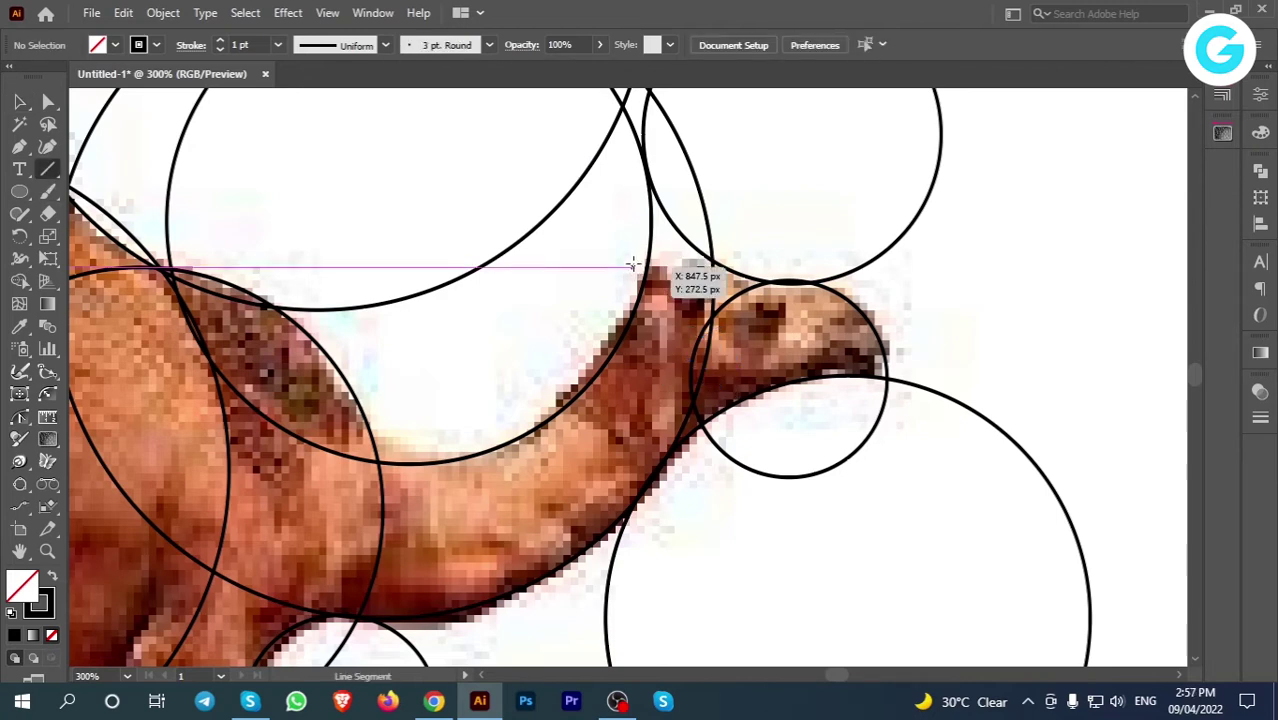
mouse_move(642, 256)
mouse_down()
mouse_move(691, 301)
mouse_move(726, 254)
mouse_up()
click(20, 102)
click(1107, 321)
Step: Copy the large rear body circle below the belly, fitting it along the underside between the legs
key(space)
drag(477, 488, 985, 314)
drag(747, 462, 771, 446)
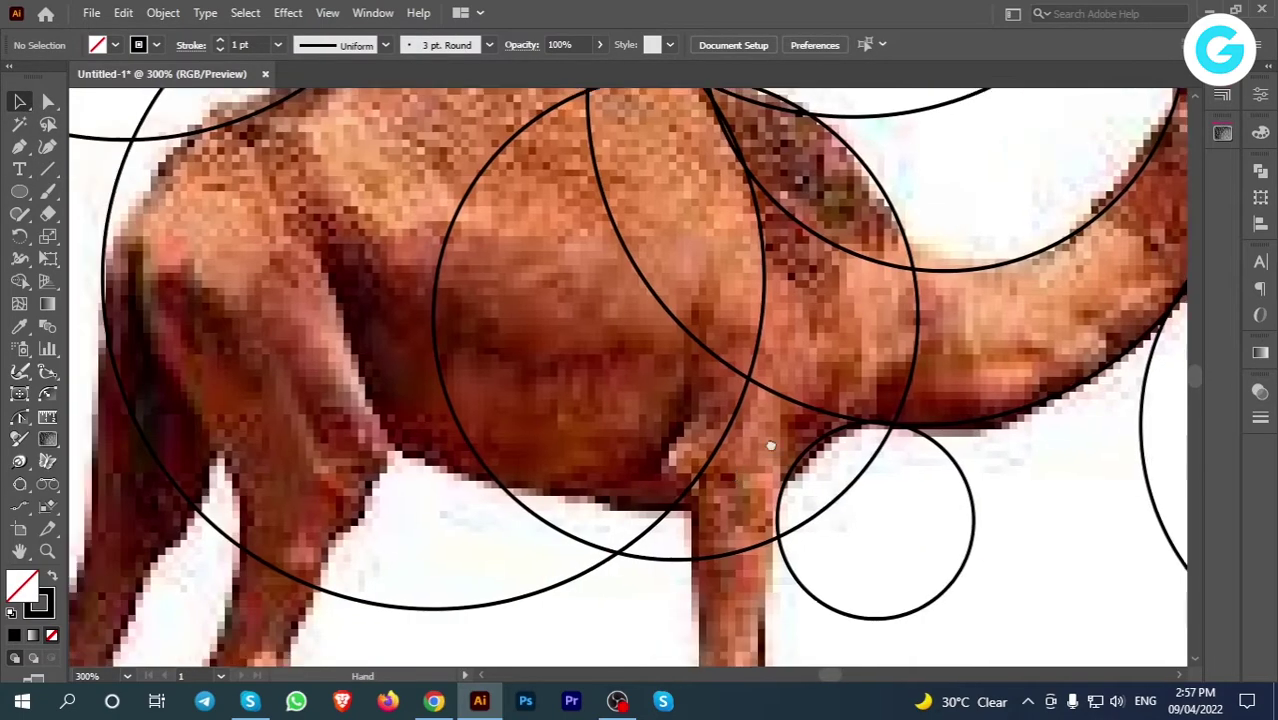
scroll(762, 440, down, 5)
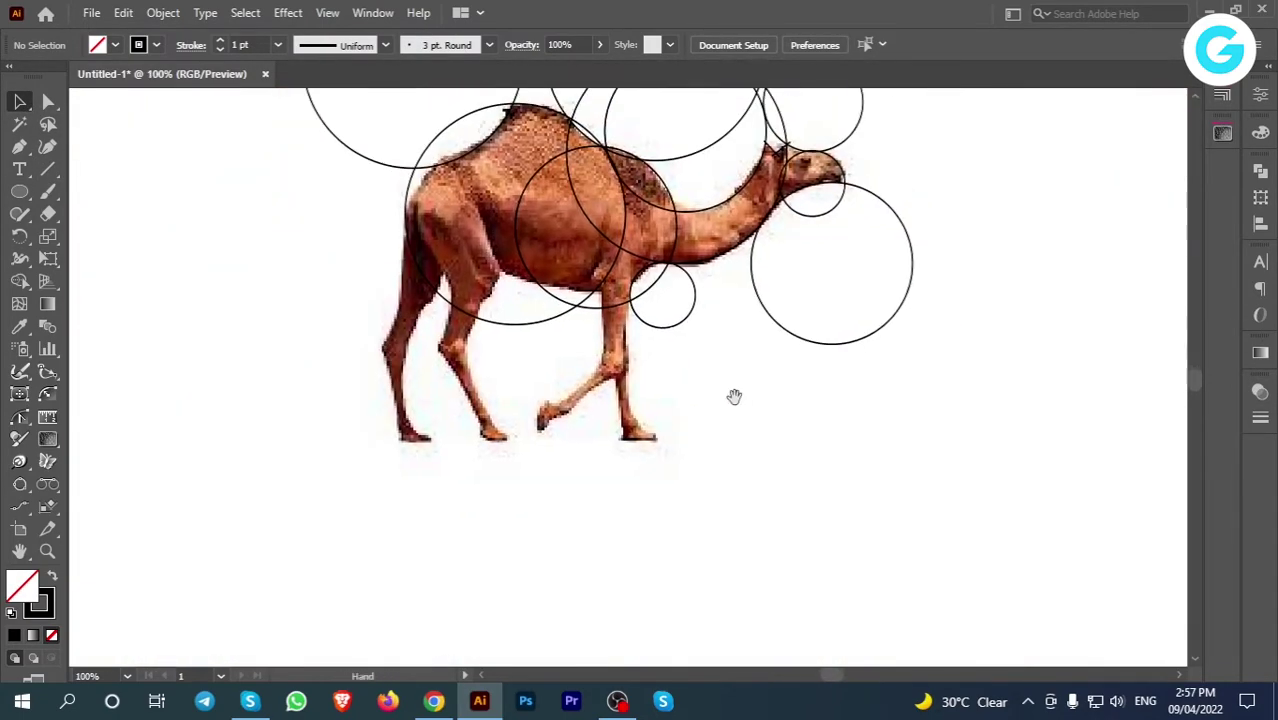
scroll(734, 397, up, 2)
drag(545, 365, 609, 514)
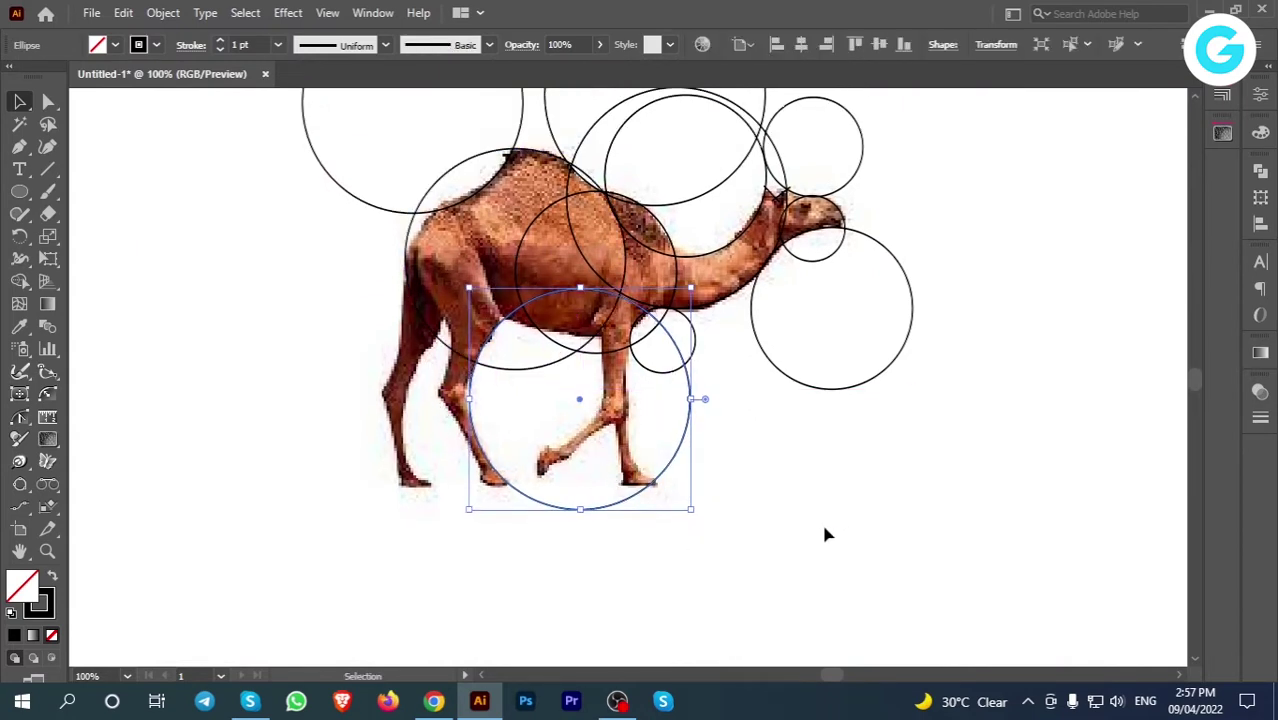
click(824, 529)
Step: Draw a horizontal ground line through the bottom of the camel's feet
drag(373, 480, 778, 551)
key(v)
click(803, 417)
Step: Copy the belly circle toward the hind legs and enlarge it to follow the rearmost leg's inner edge
key(ctrl+plus)
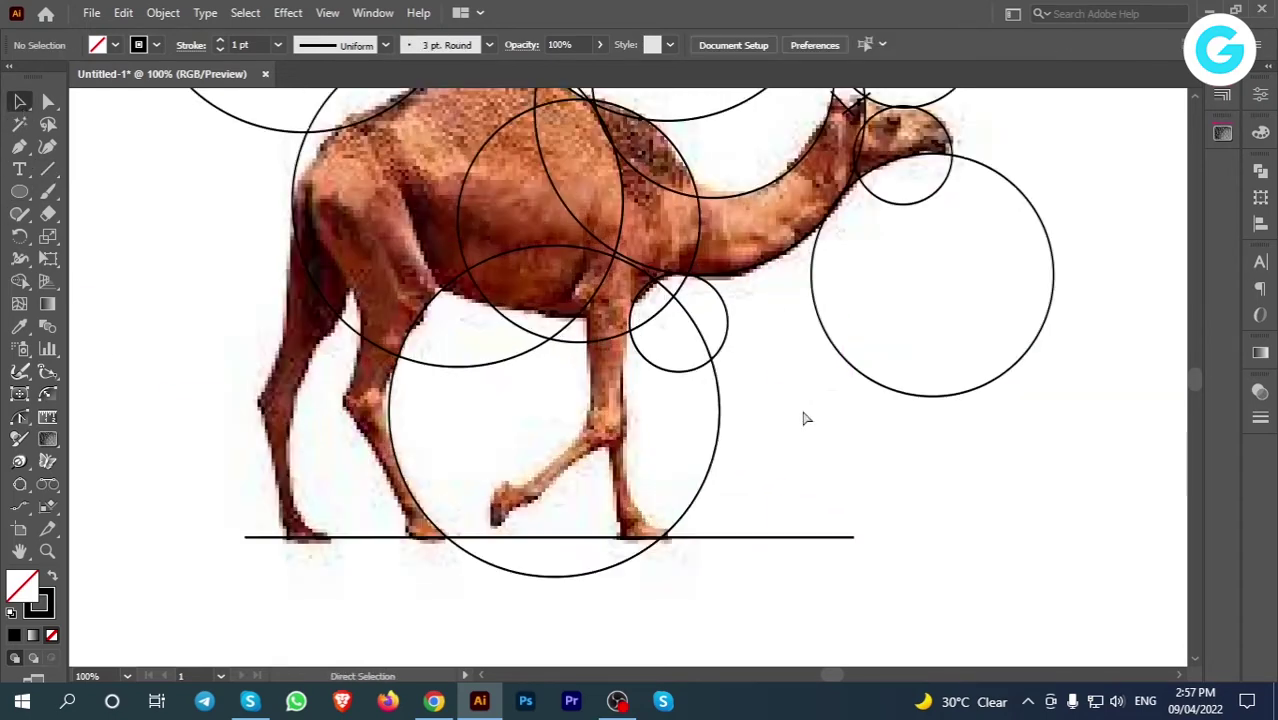
drag(804, 417, 939, 392)
click(853, 405)
drag(687, 393, 593, 415)
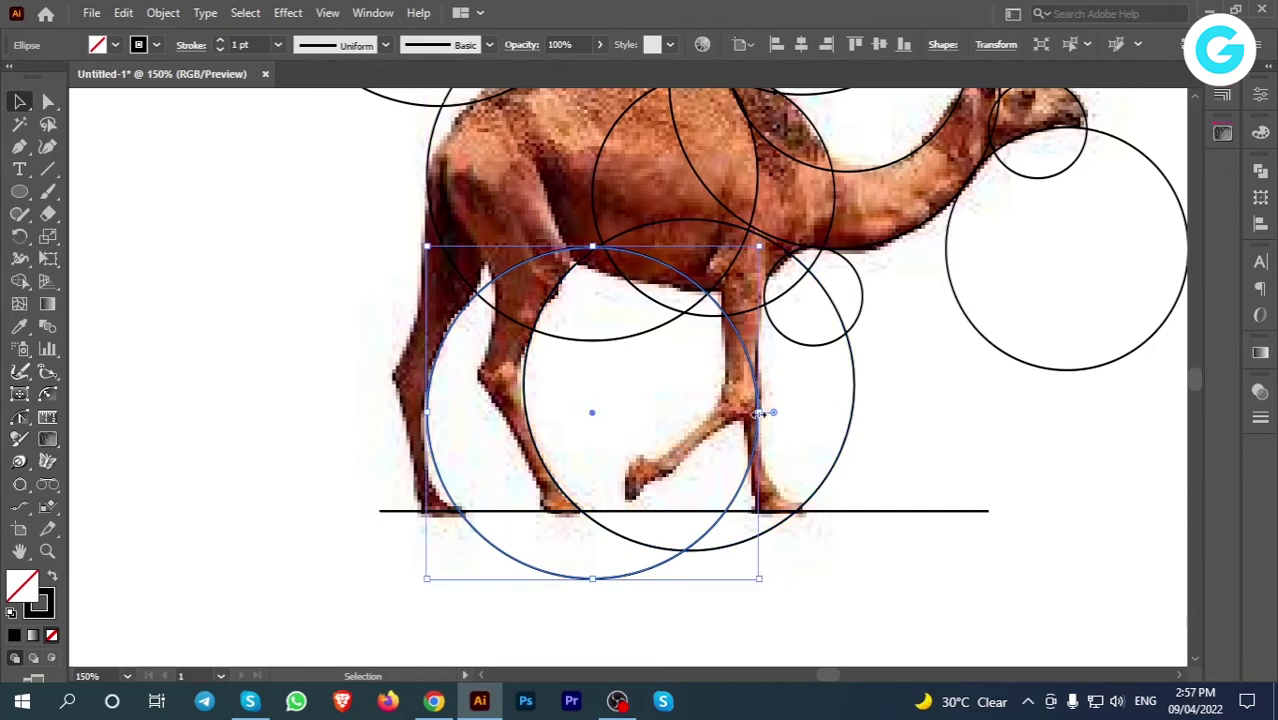
drag(760, 413, 826, 413)
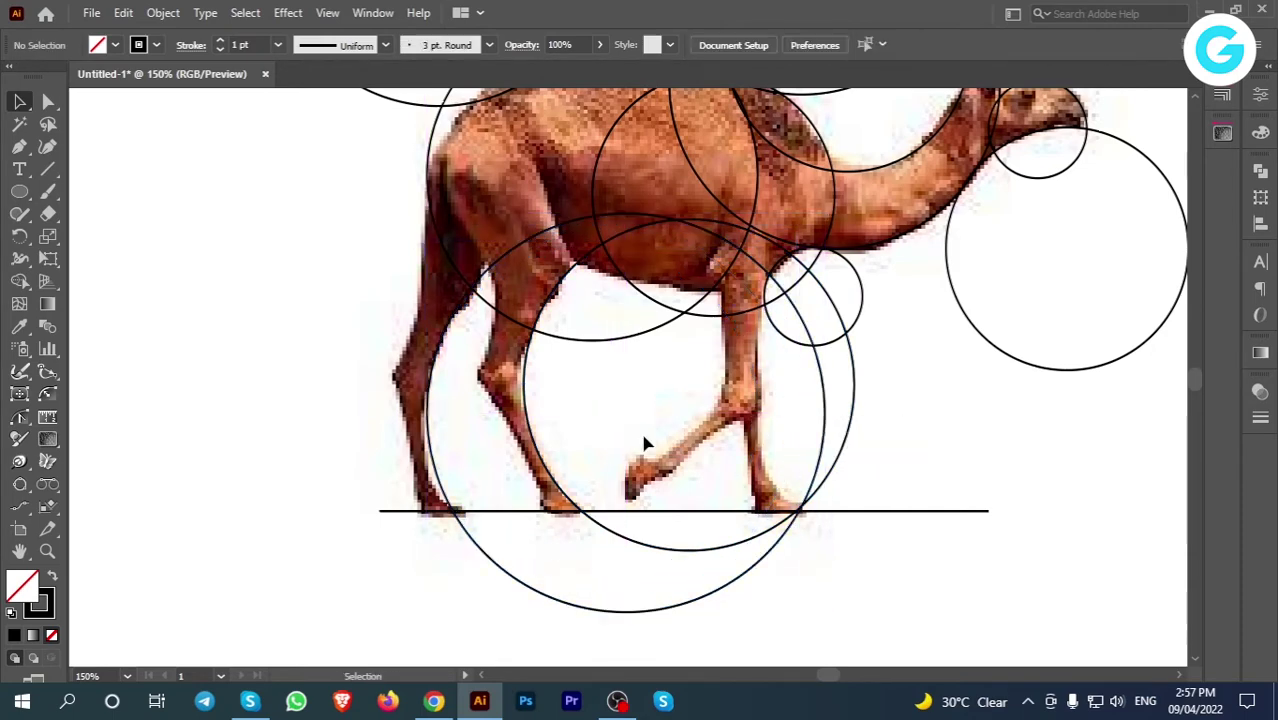
Step: Copy the enlarged leg circle behind the camel, scale it up slightly, and nudge it against the rearmost leg's back edge
scroll(626, 420, up, 3)
drag(625, 526, 228, 366)
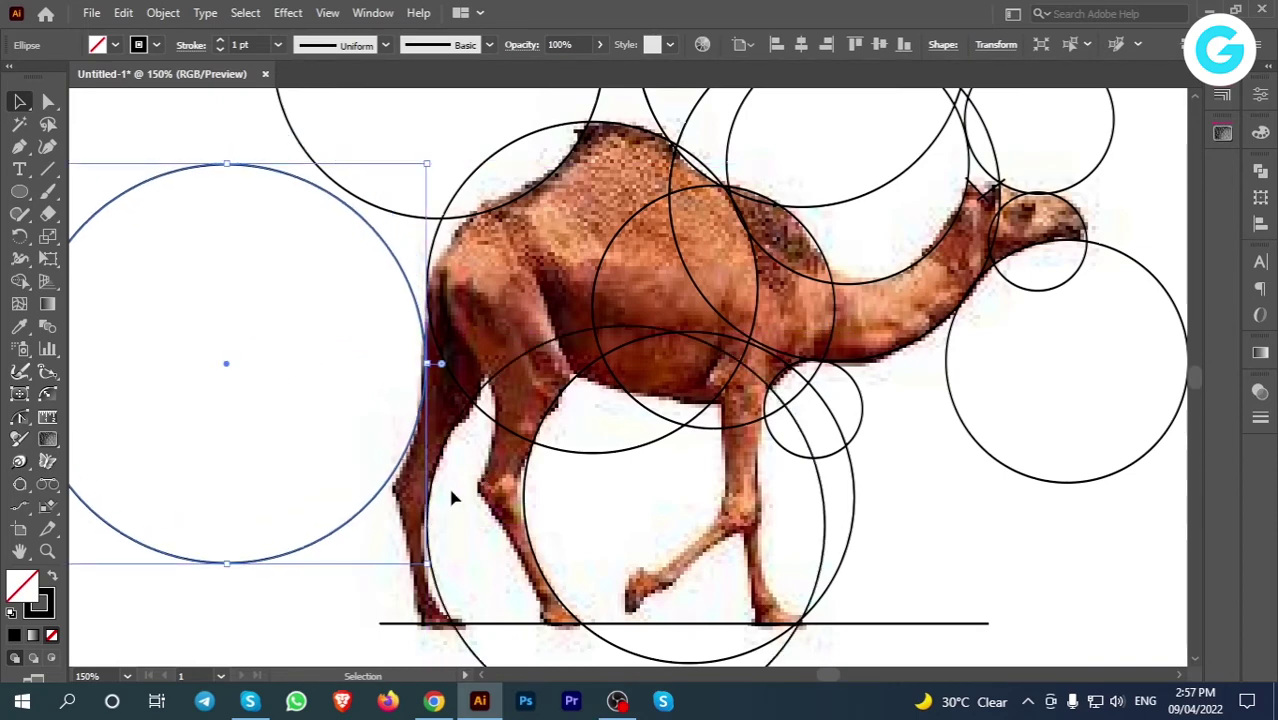
drag(428, 365, 456, 365)
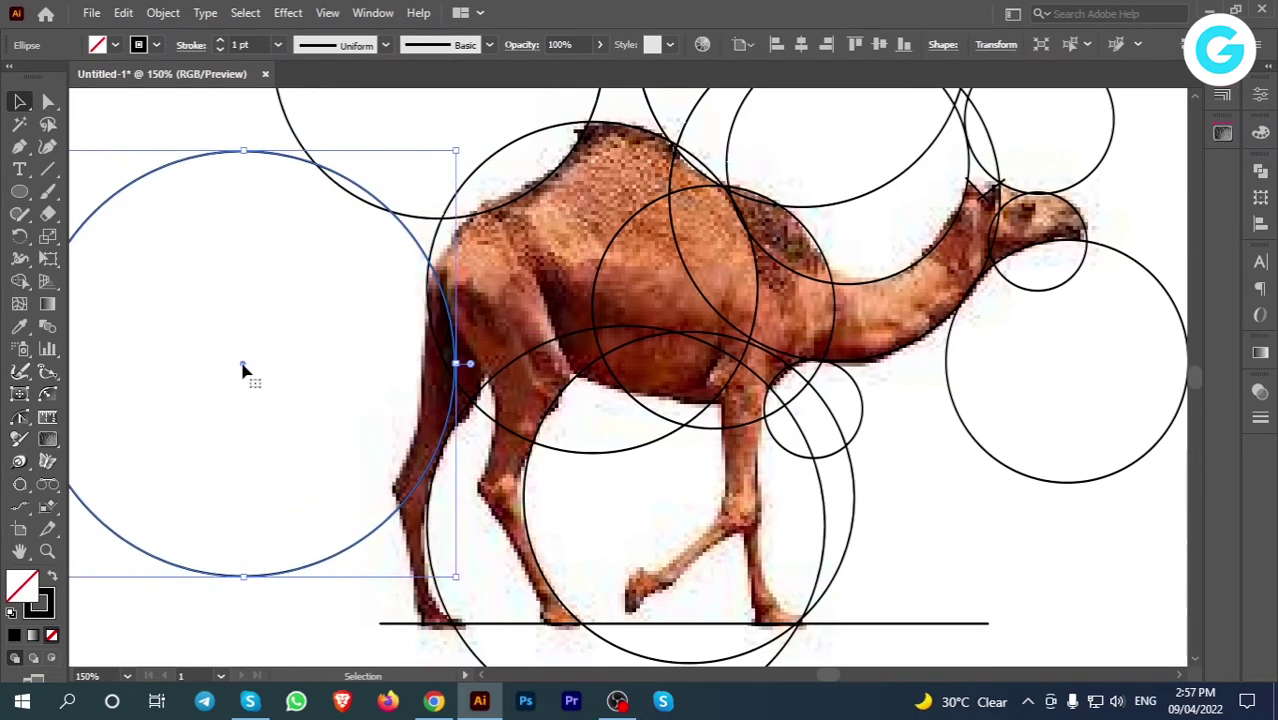
drag(245, 365, 215, 349)
key(Right)
key(Right)
key(Down)
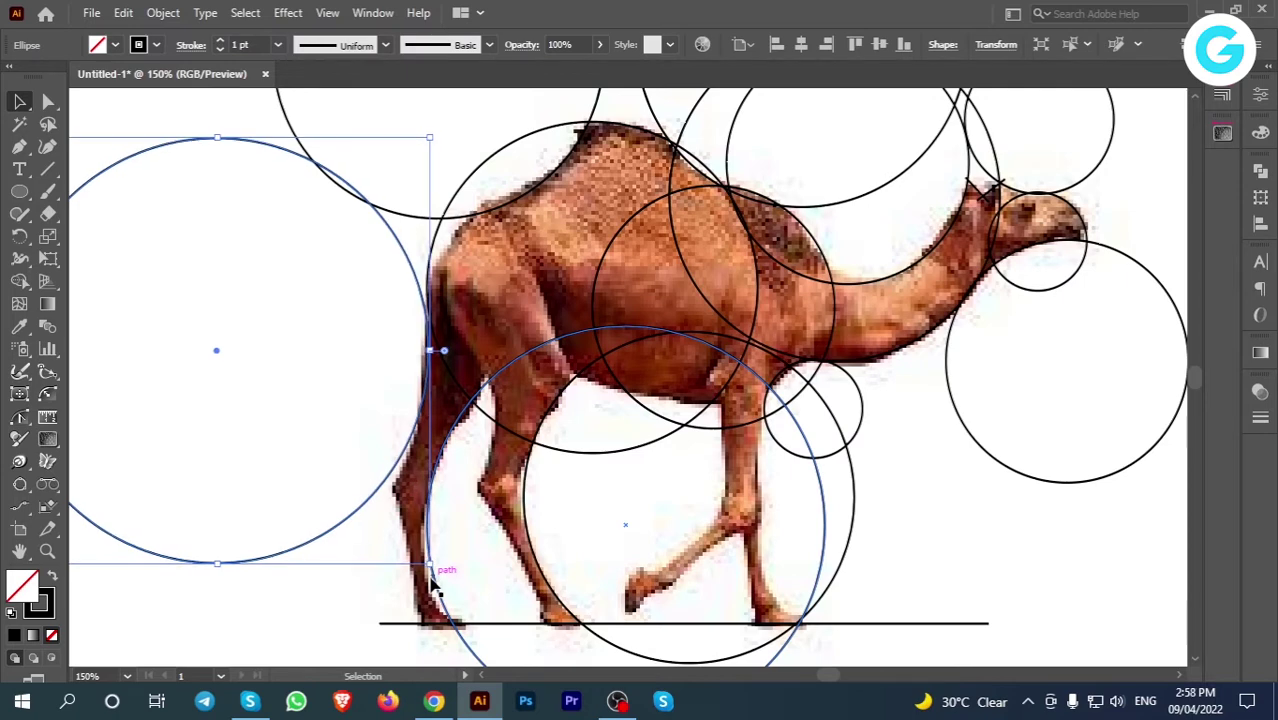
key(Right)
key(Right)
key(Right)
key(Down)
key(Down)
key(Down)
key(Down)
drag(432, 585, 434, 579)
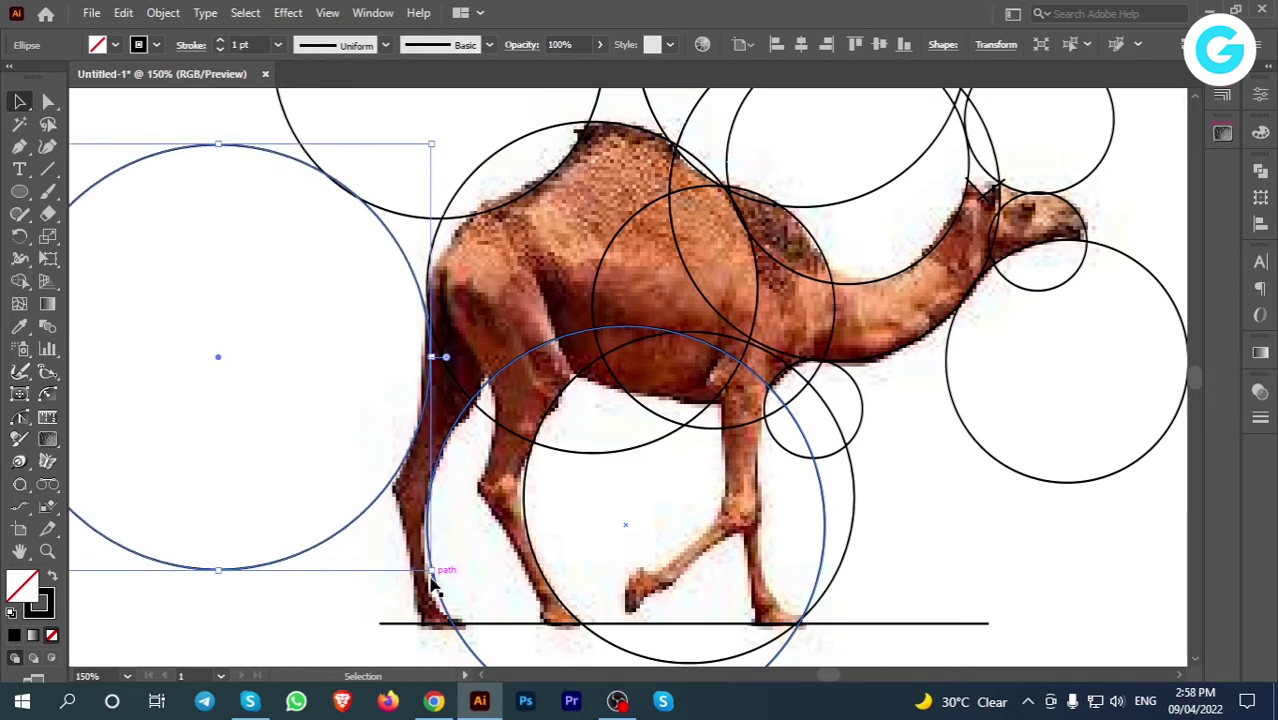
click(547, 493)
Step: Draw slanted lines along the back edges of both hind lower legs, extending past the ground line
scroll(594, 490, down, 3)
scroll(443, 457, down, 3)
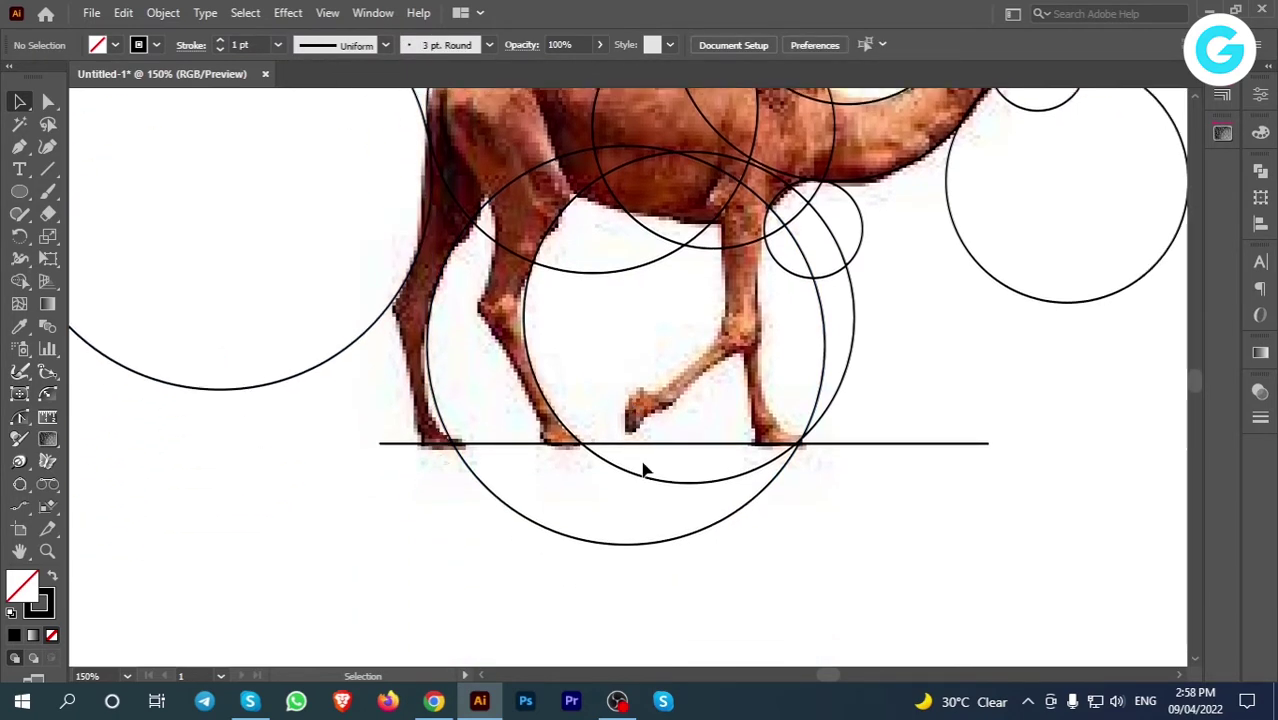
scroll(394, 486, up, 1)
drag(388, 333, 432, 525)
scroll(432, 525, up, 3)
drag(472, 460, 572, 646)
key(v)
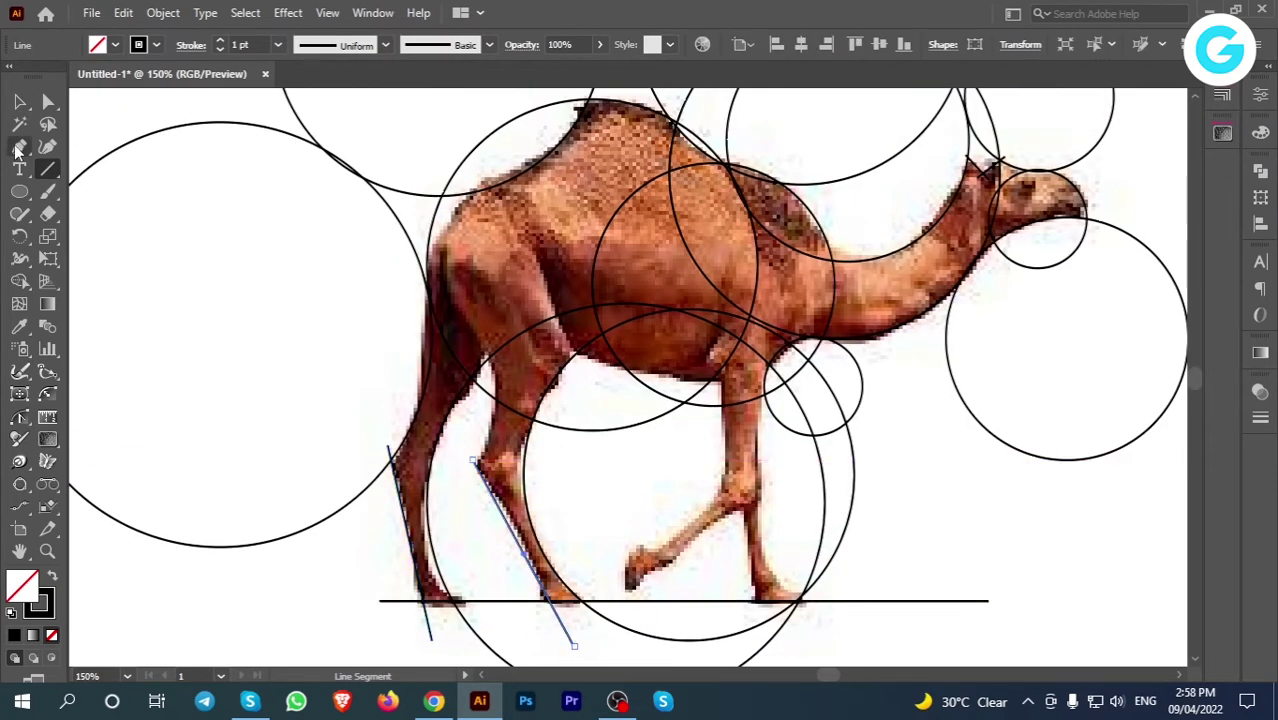
Step: Copy the circle beneath the jaw to the back edge of the second hind leg's upper part
click(336, 332)
drag(970, 410, 280, 470)
key(Left)
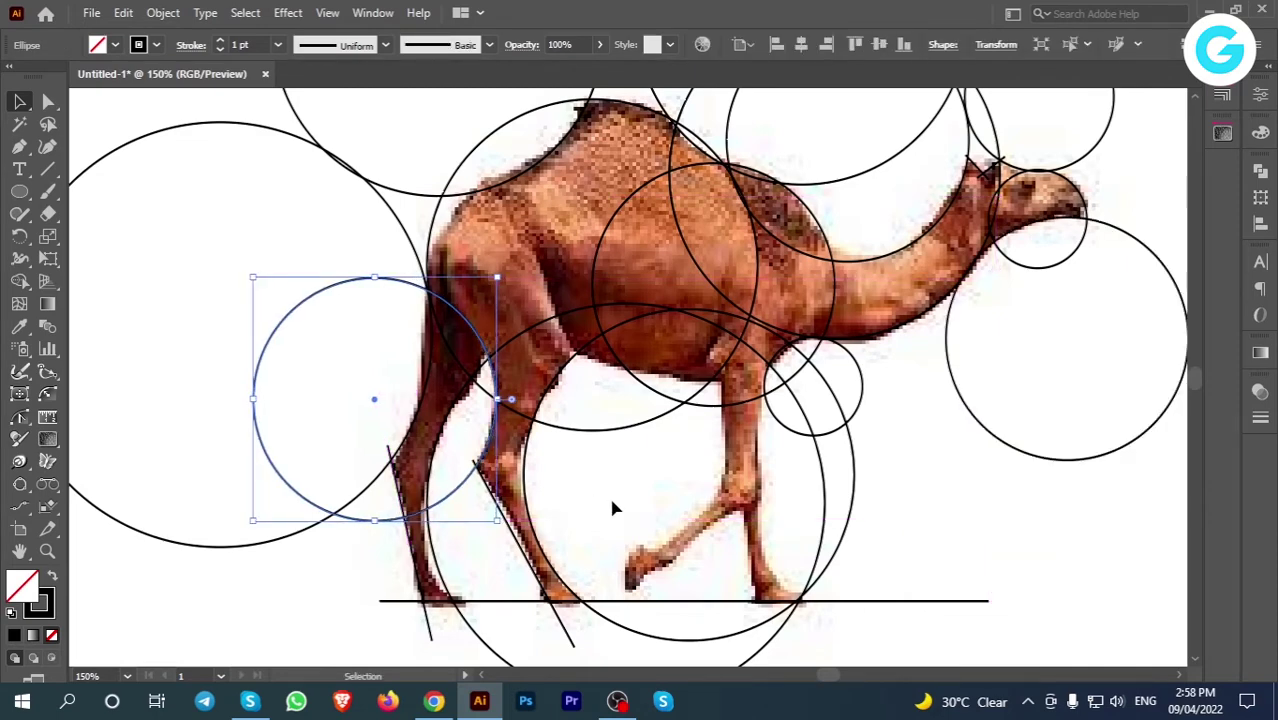
scroll(613, 508, up, 1)
click(924, 485)
scroll(921, 485, down, 2)
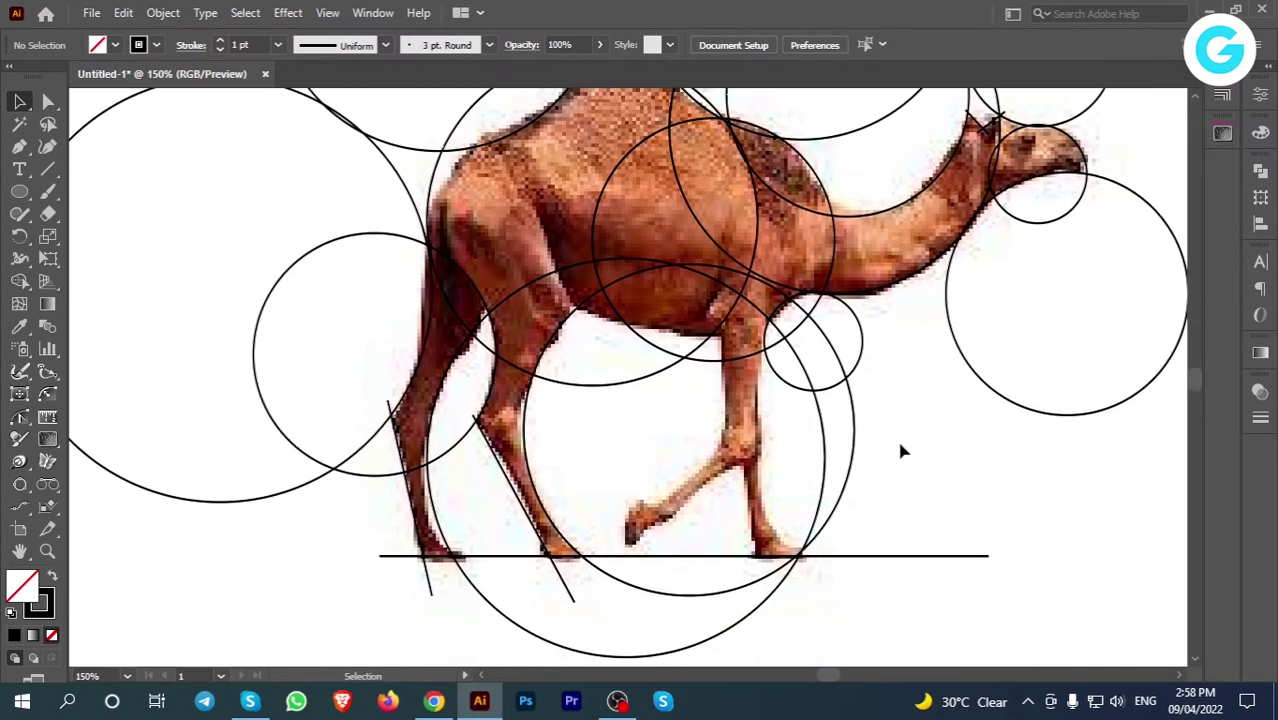
scroll(897, 430, up, 1)
scroll(896, 428, down, 1)
scroll(899, 425, up, 1)
scroll(903, 421, down, 1)
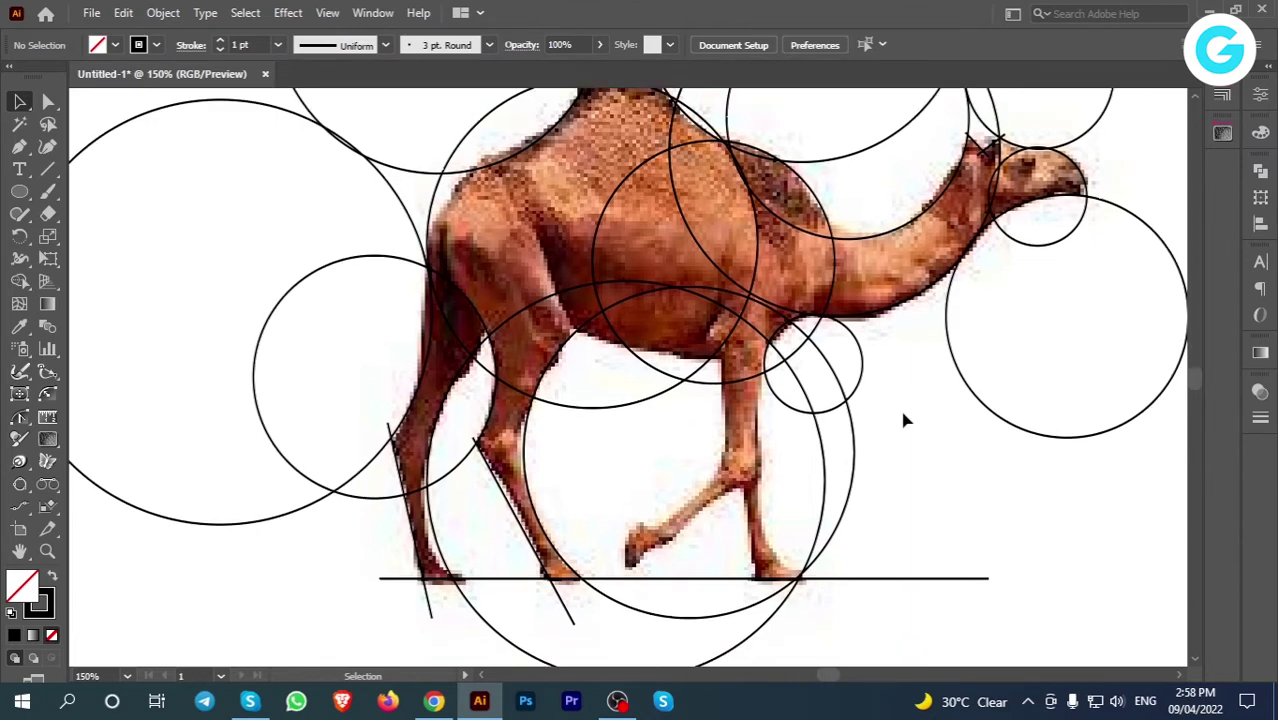
Step: Copy the circle between the legs up onto the body, enlarging it so its lower arc follows the belly line
scroll(903, 421, up, 2)
scroll(901, 419, down, 2)
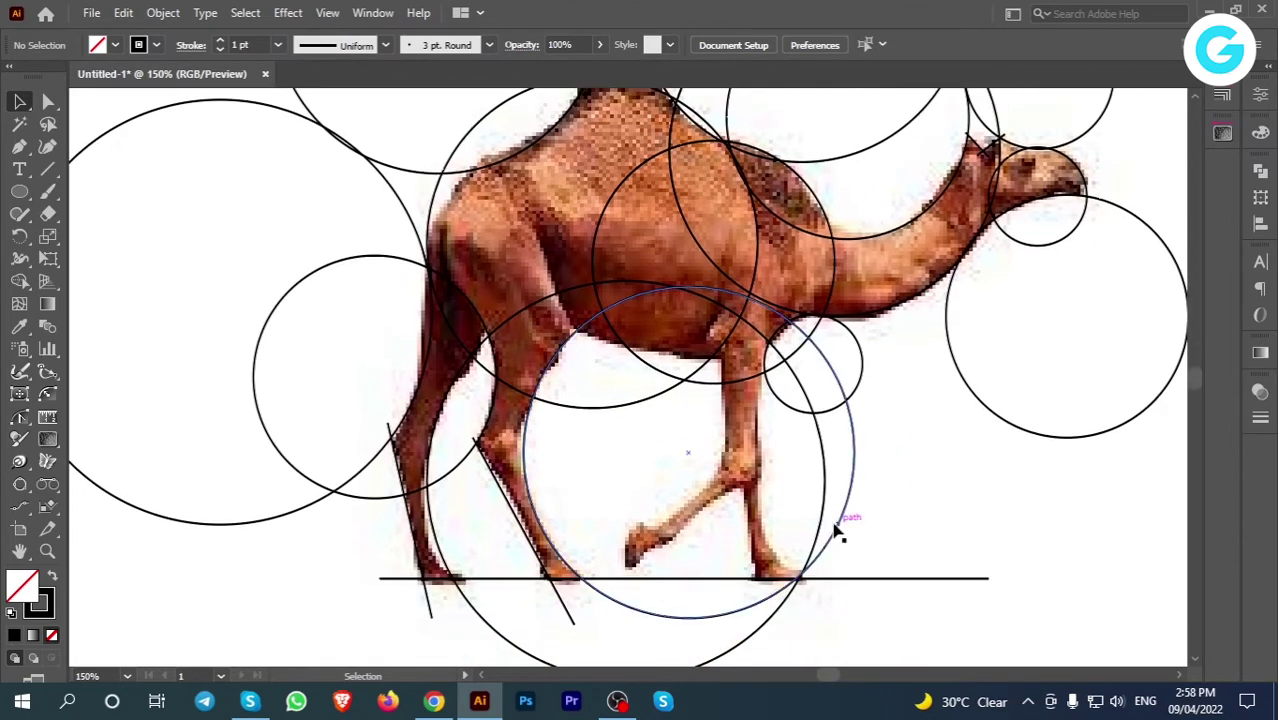
drag(838, 533, 888, 214)
scroll(944, 459, up, 1)
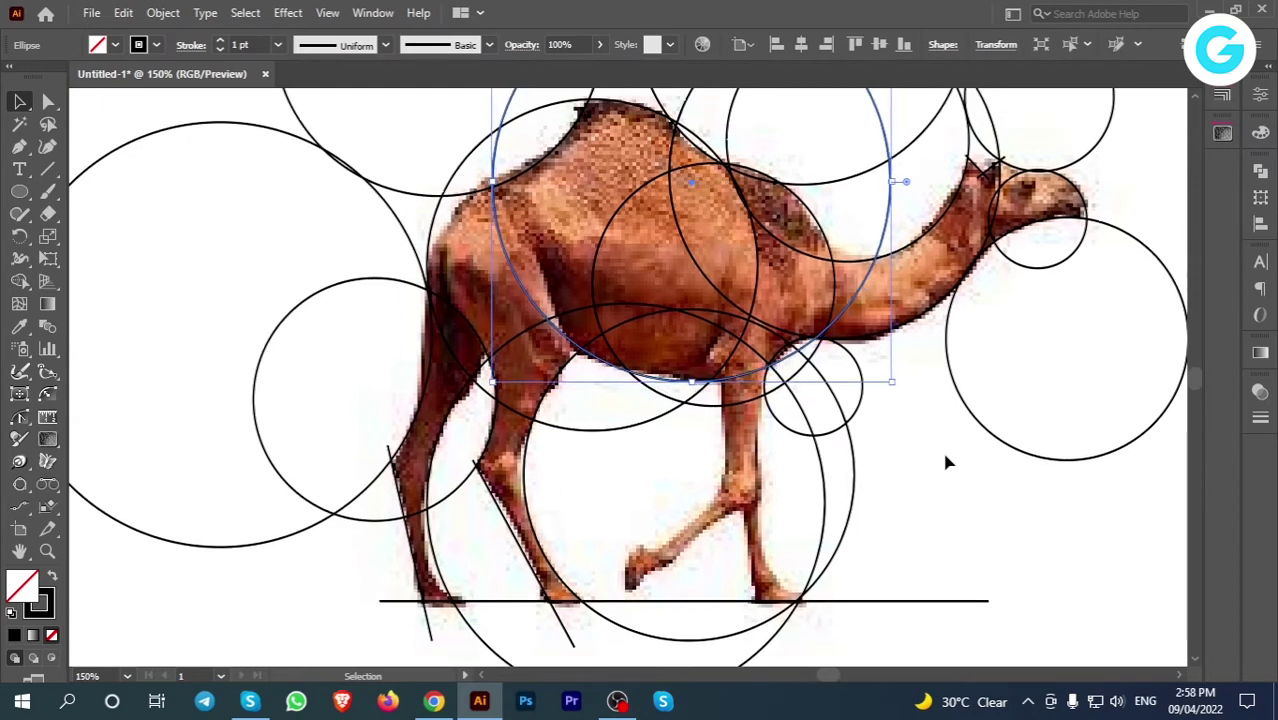
scroll(948, 462, up, 1)
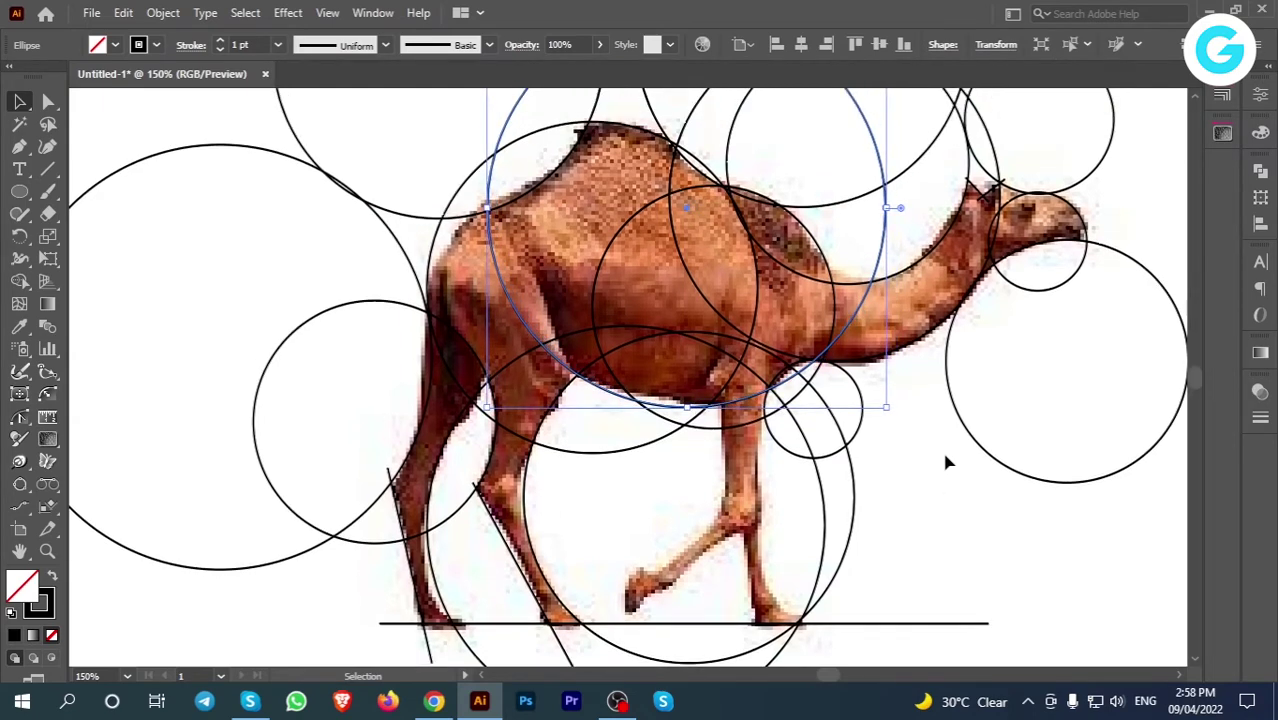
Step: Shift the circle around the hump and rump slightly toward the camel's head
click(757, 313)
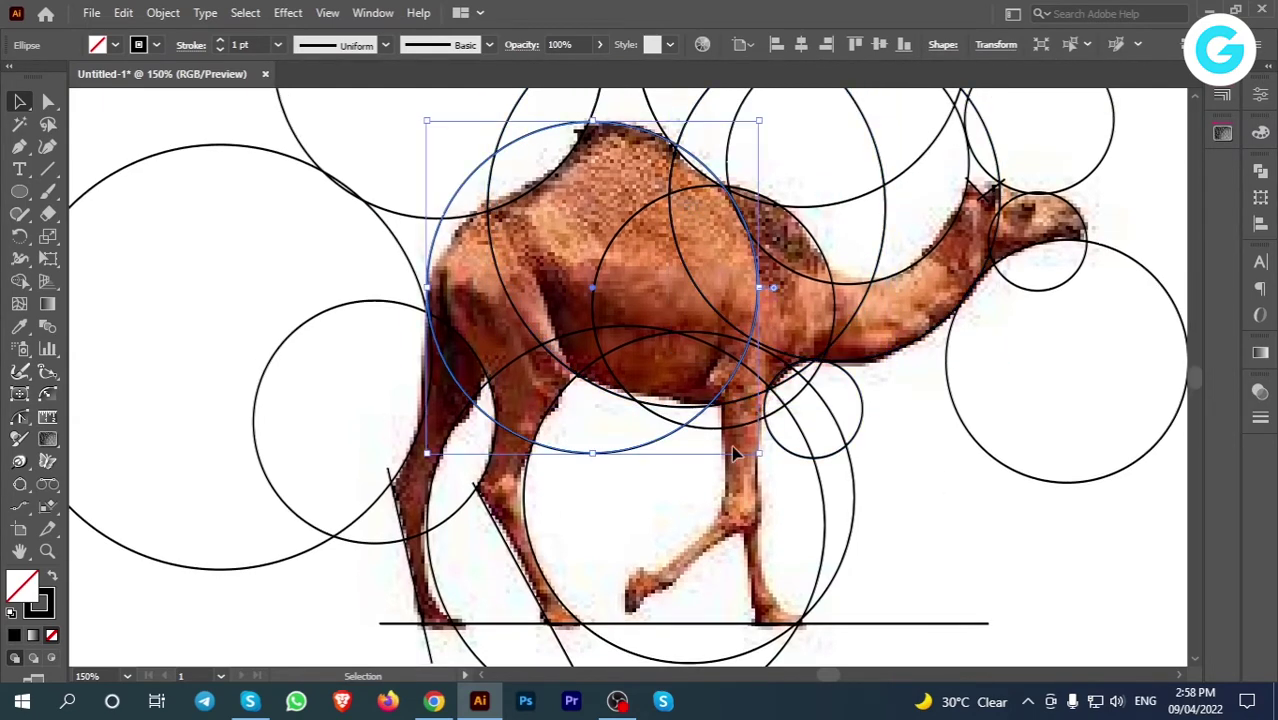
drag(588, 286, 599, 292)
key(Left)
click(906, 484)
scroll(904, 484, down, 5)
Step: Draw vertical lines along the back and front edges of the front upper leg, from the belly past the knee
click(48, 171)
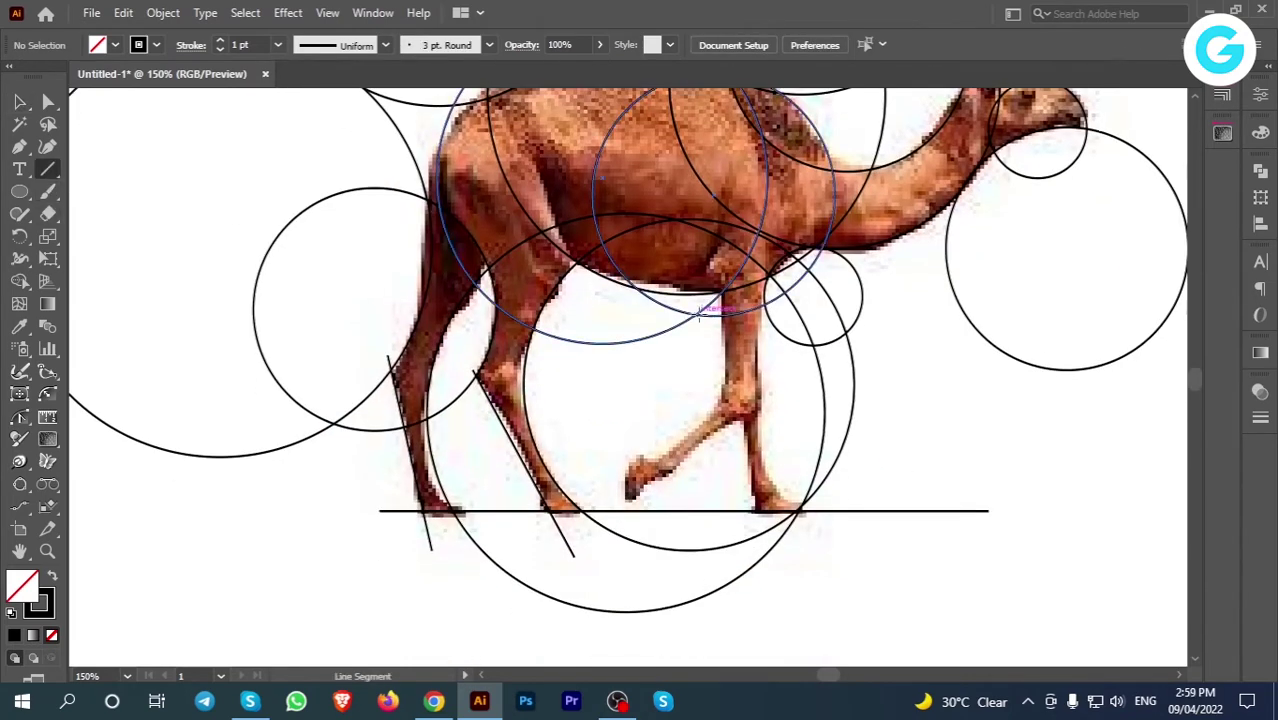
drag(724, 280, 727, 435)
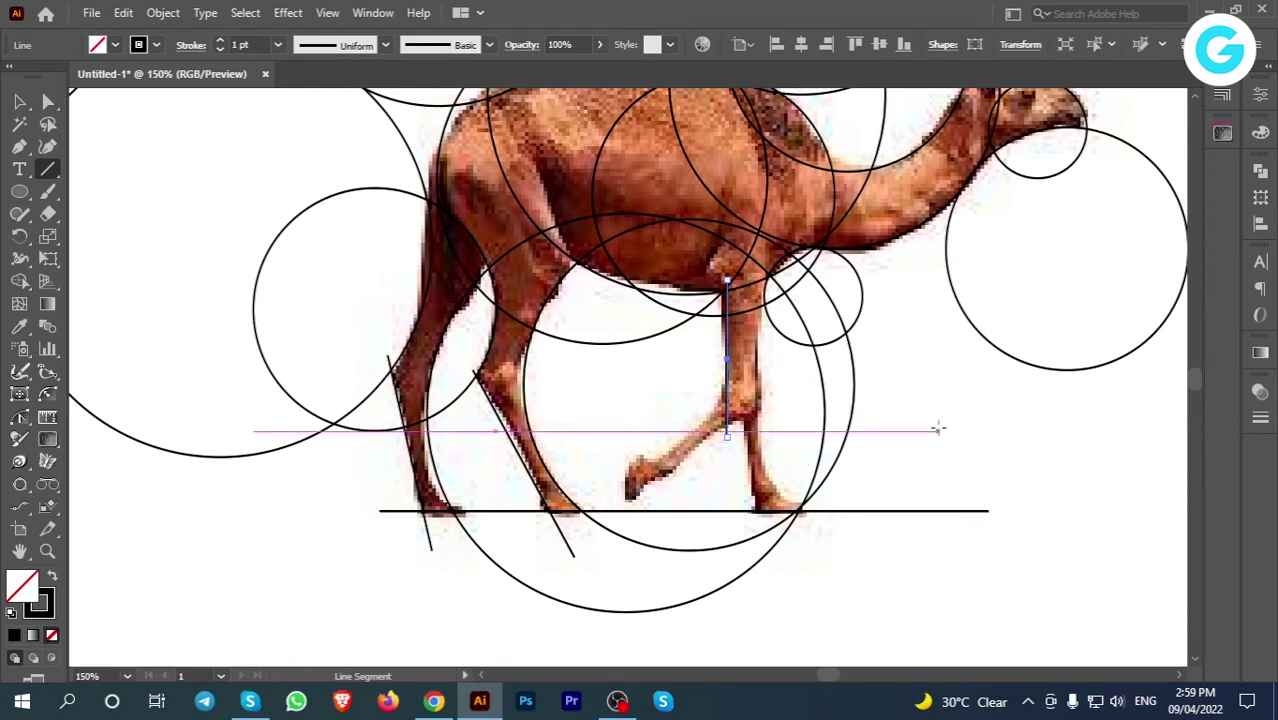
mouse_move(765, 258)
mouse_down()
mouse_move(793, 458)
mouse_move(764, 470)
mouse_up()
key(v)
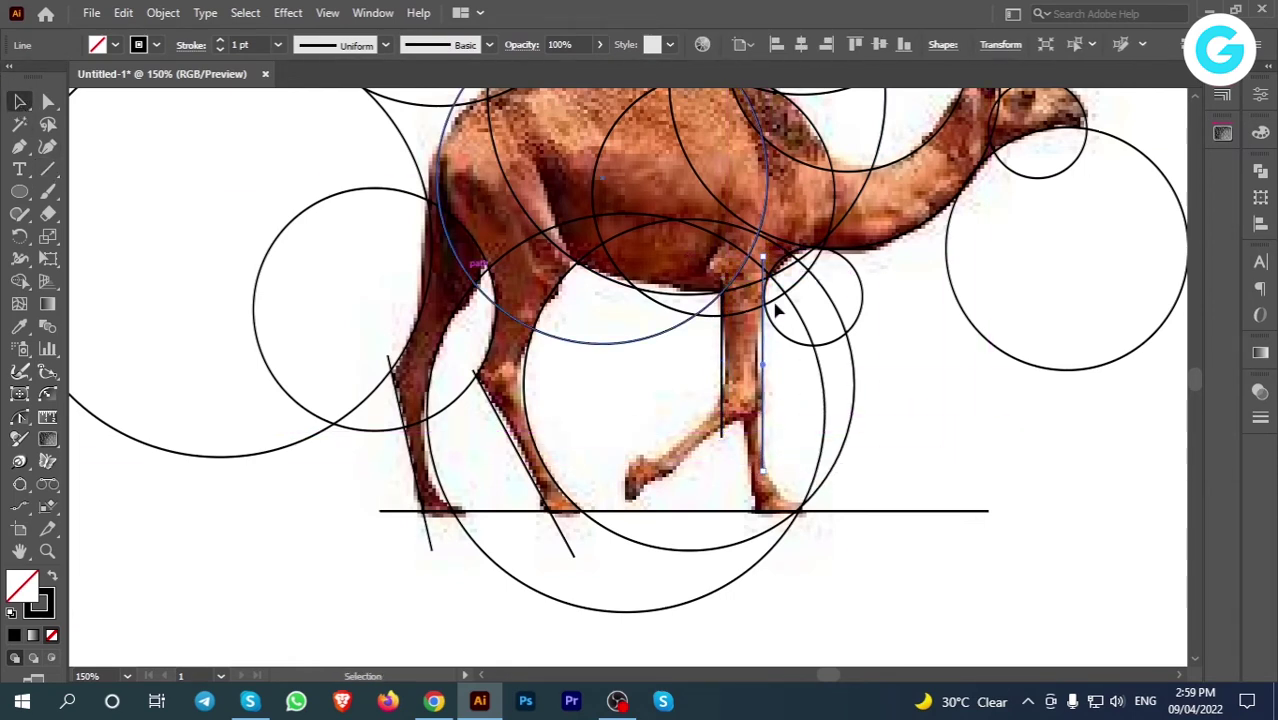
Step: Enlarge the small circle below the chest so it meets the front edge of the front upper leg
click(856, 320)
drag(813, 347, 813, 361)
scroll(920, 376, down, 5)
scroll(928, 371, up, 2)
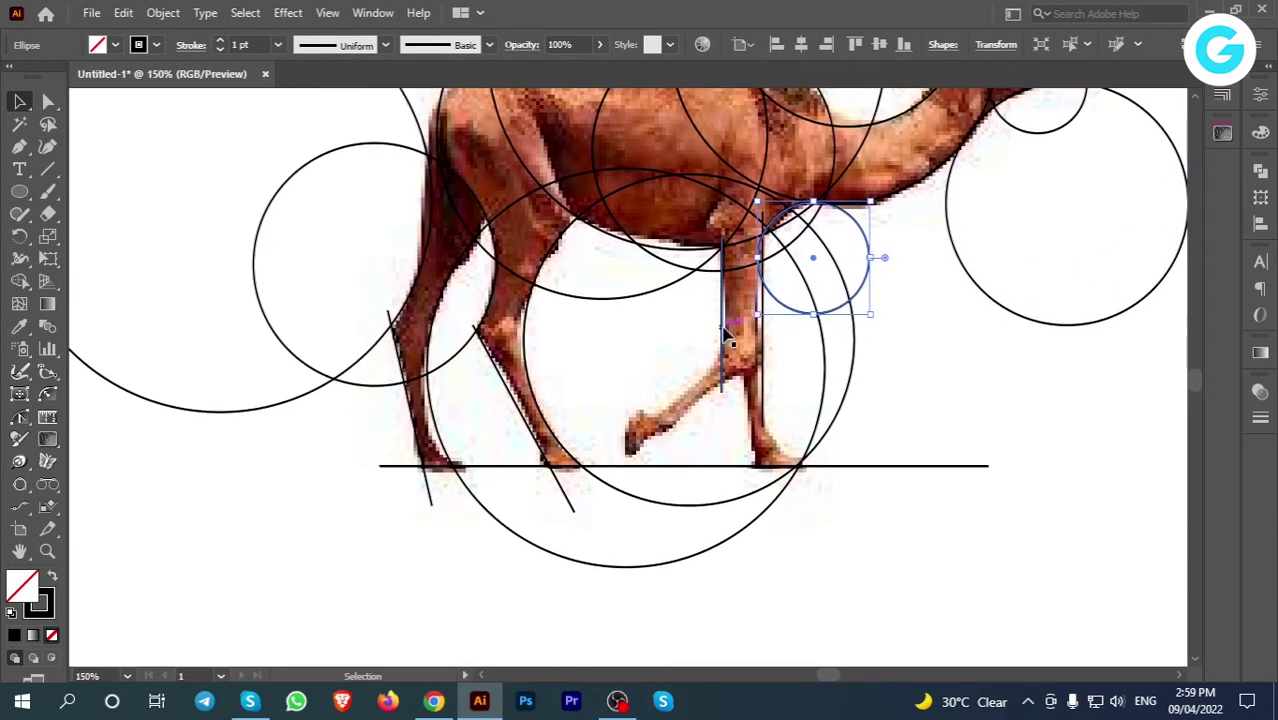
click(932, 362)
scroll(932, 362, down, 2)
scroll(932, 362, up, 2)
scroll(932, 362, up, 1)
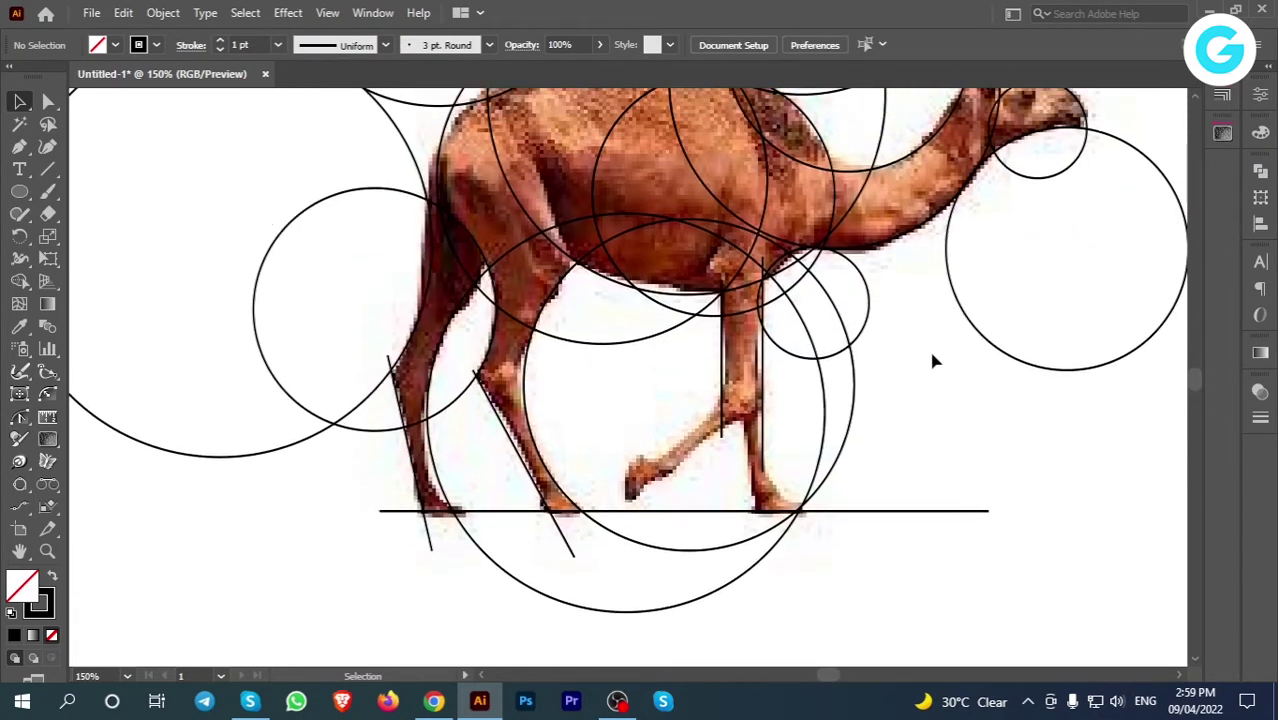
Step: Copy the circle beneath the jaw to the front edge of the standing front lower leg and fine-tune its position
click(1093, 372)
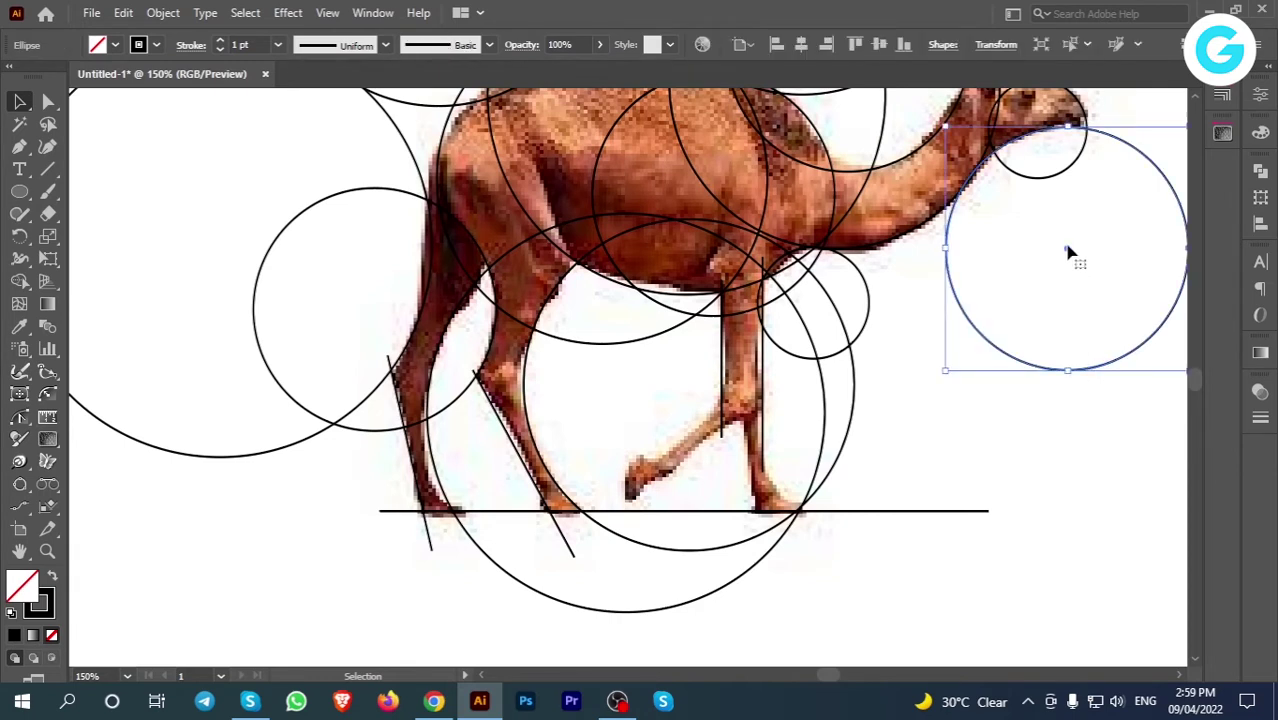
drag(1067, 250, 877, 418)
click(1064, 432)
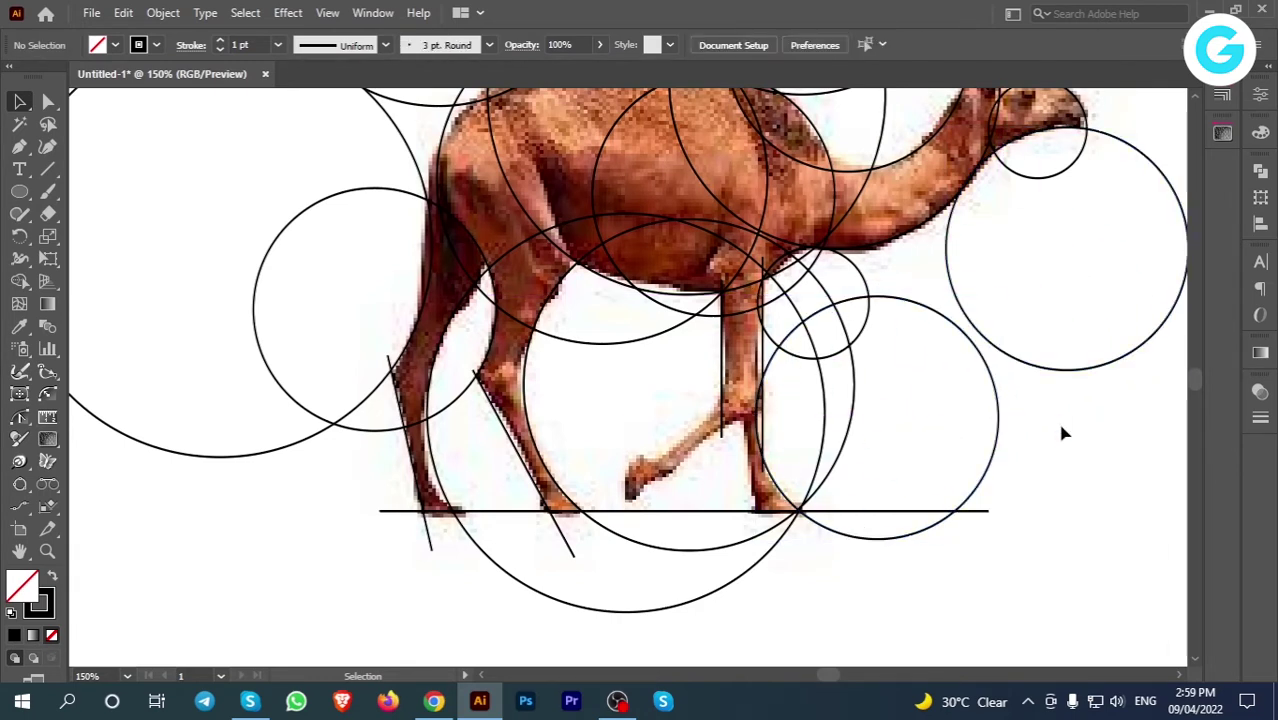
scroll(1064, 432, up, 2)
scroll(1062, 428, down, 2)
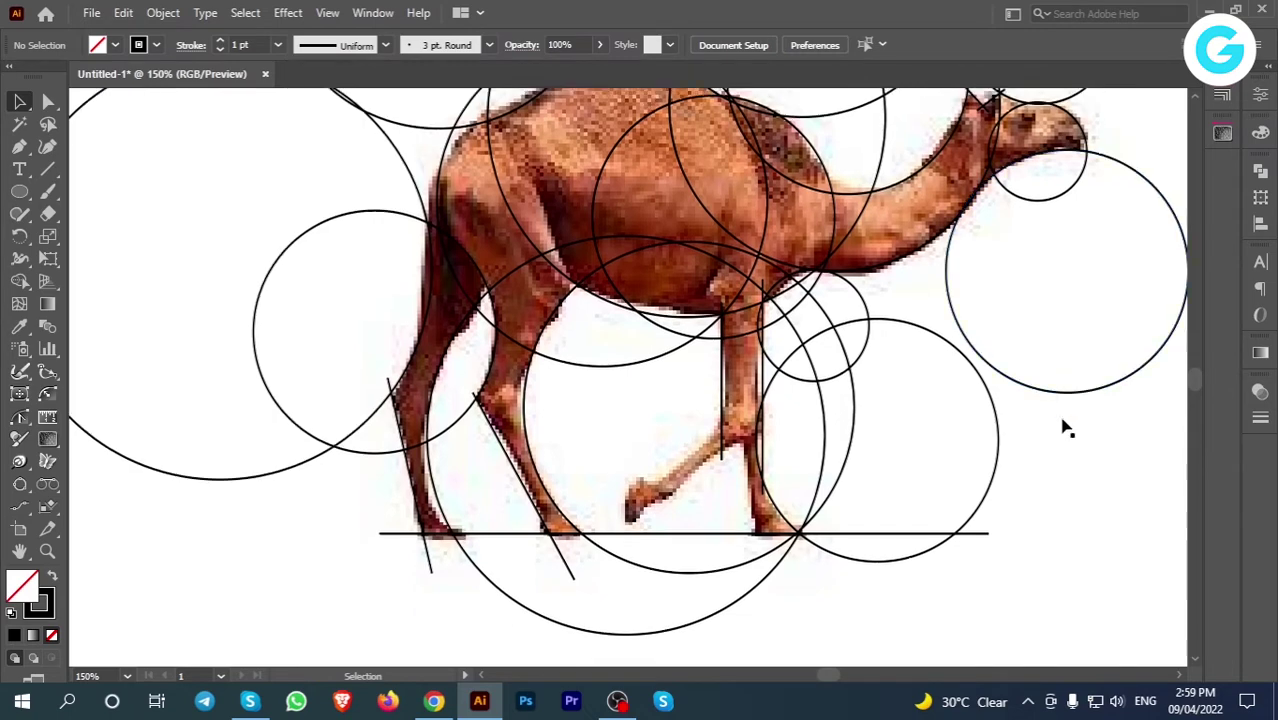
mouse_move(878, 428)
mouse_down()
mouse_move(863, 447)
mouse_move(880, 428)
mouse_up()
click(1050, 508)
scroll(1040, 457, up, 3)
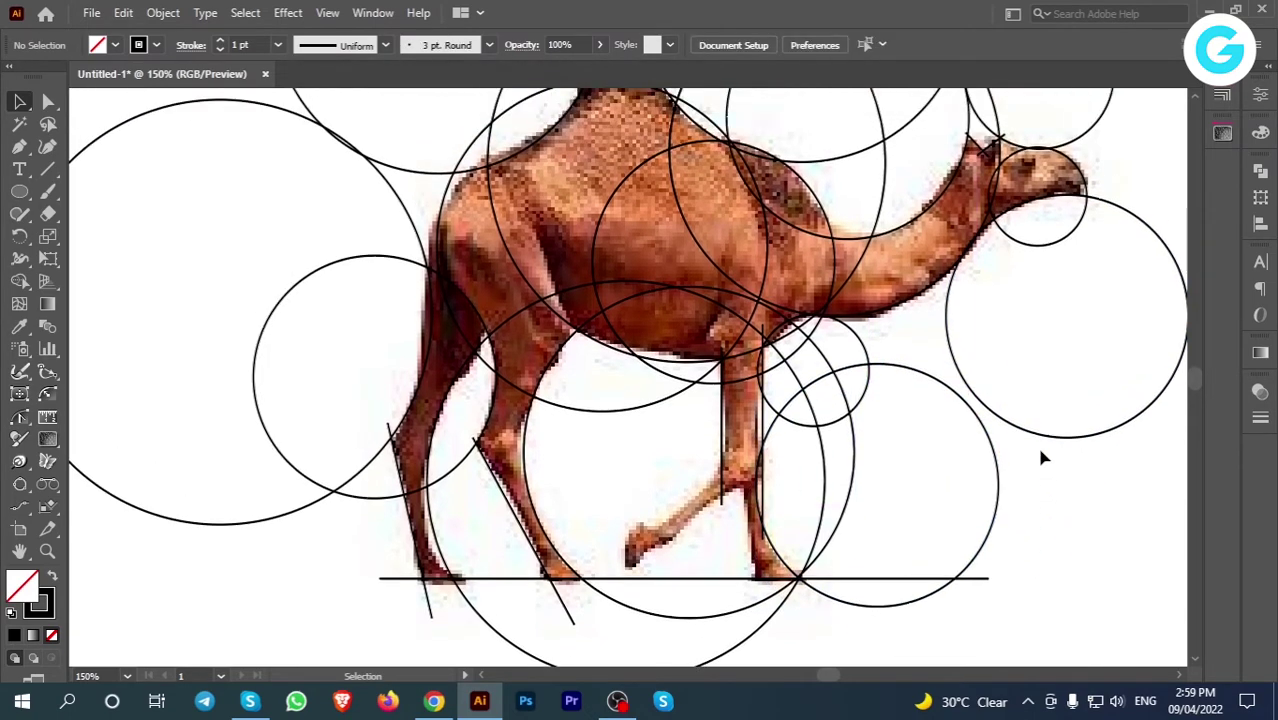
Step: Nudge the two vertical front-leg lines slightly inward to fit the leg's edges
scroll(1041, 458, down, 1)
scroll(1041, 458, down, 2)
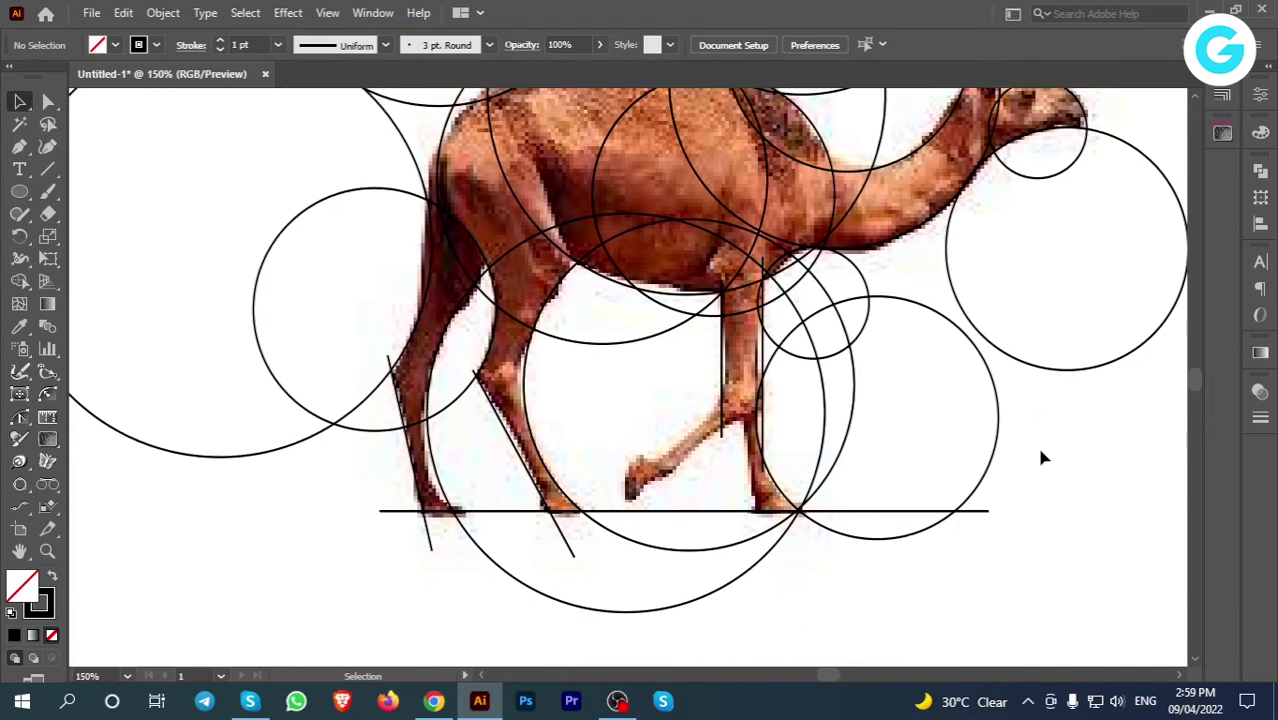
click(765, 346)
click(1093, 461)
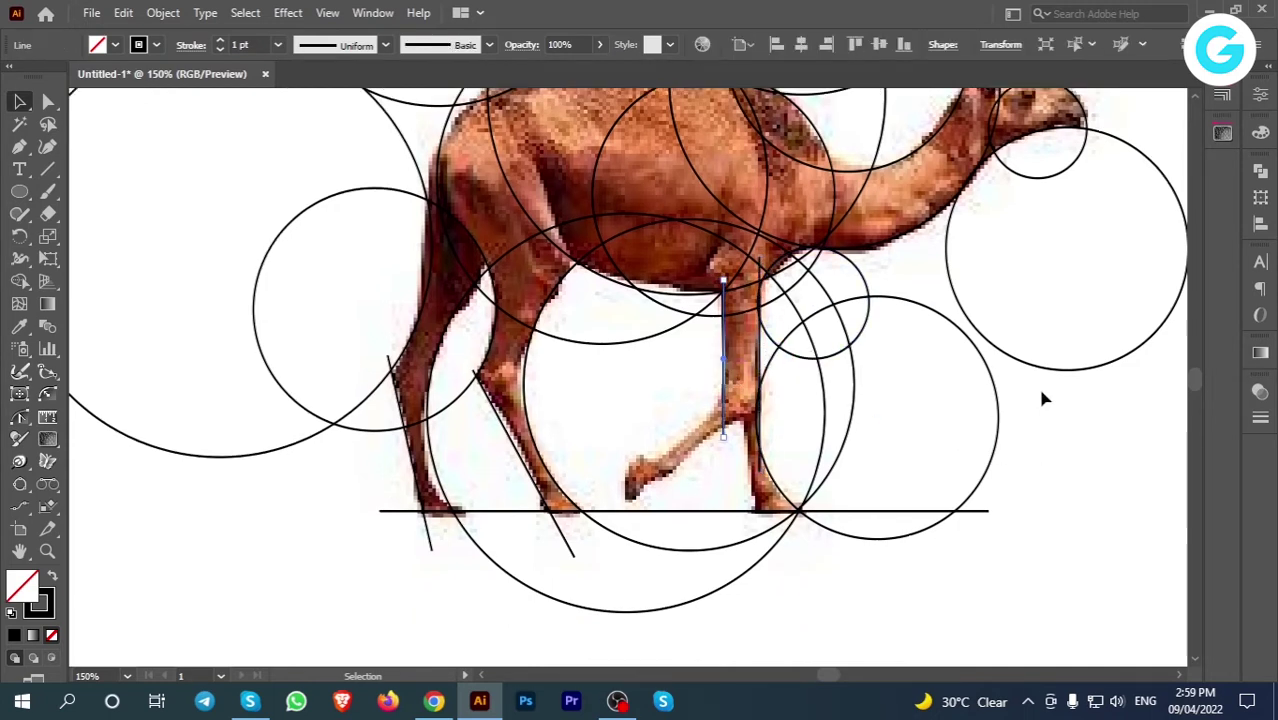
Step: Draw a slanted line along the raised front leg's upper edge and copy it to the leg's lower edge
scroll(1037, 390, down, 2)
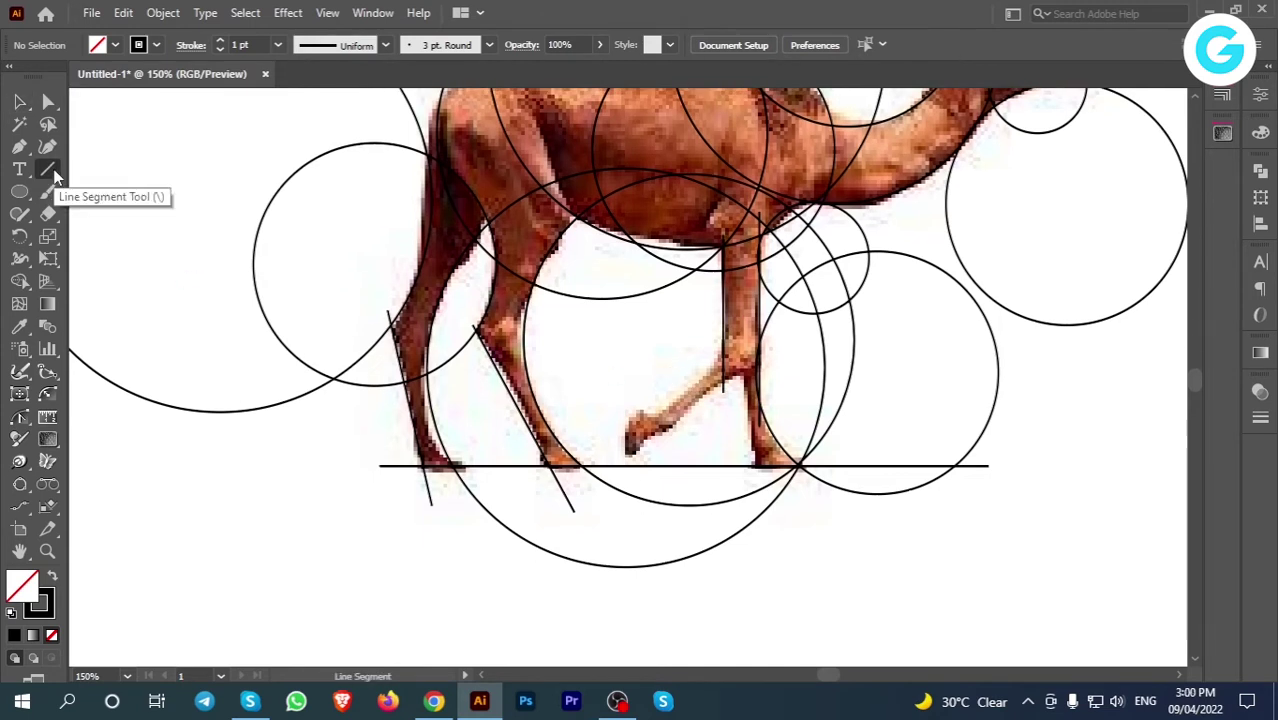
drag(733, 340, 626, 432)
click(20, 104)
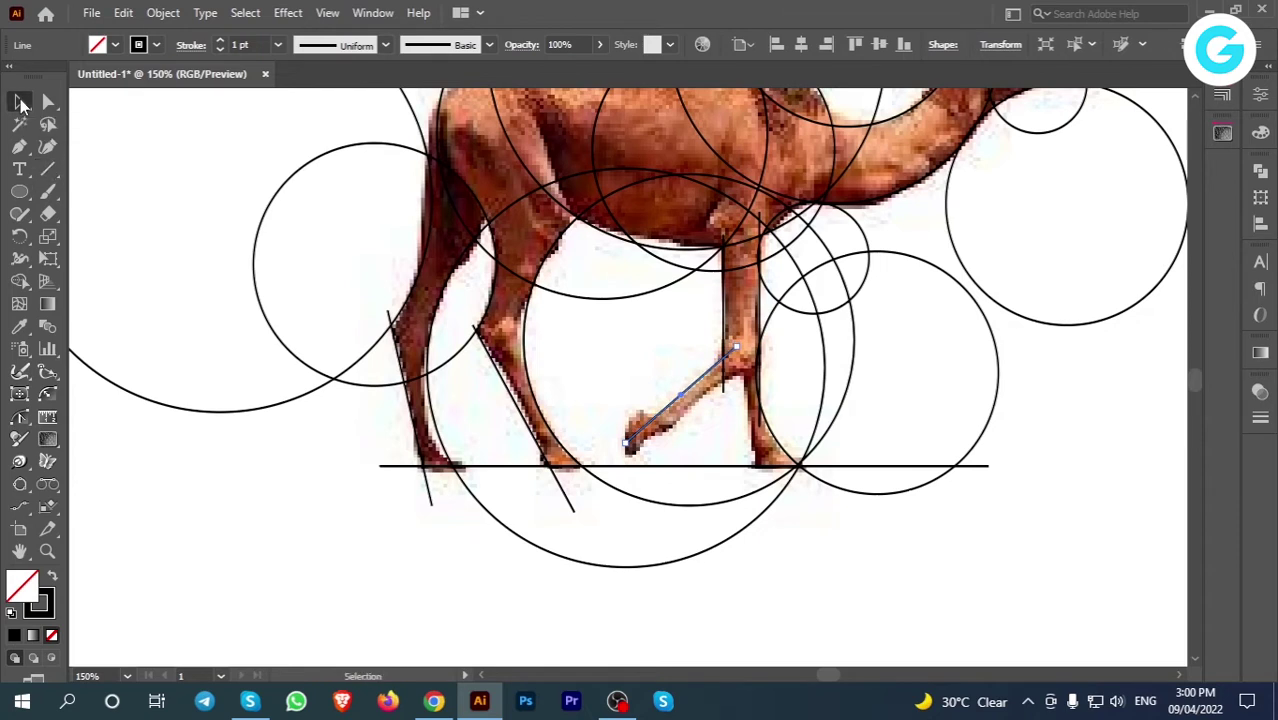
drag(682, 398, 697, 414)
click(917, 403)
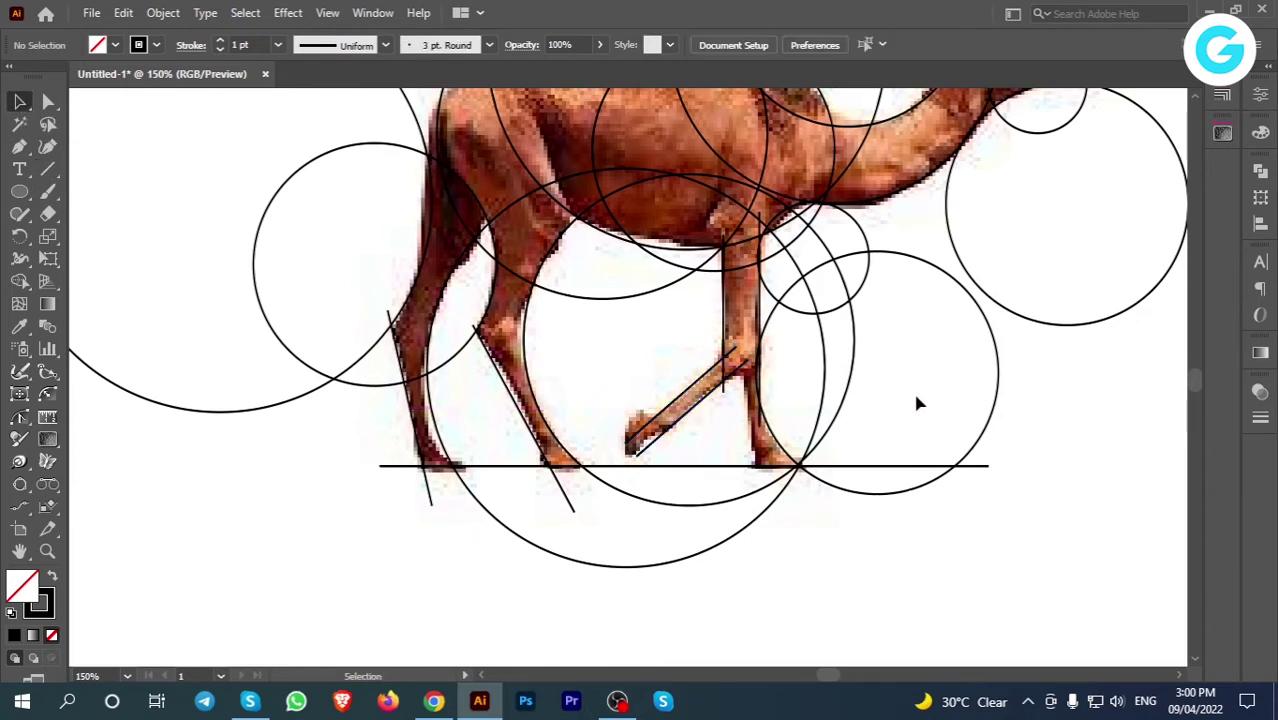
Step: Draw a slanted line along the back edge of the standing front lower leg, extending past the ground line
click(48, 170)
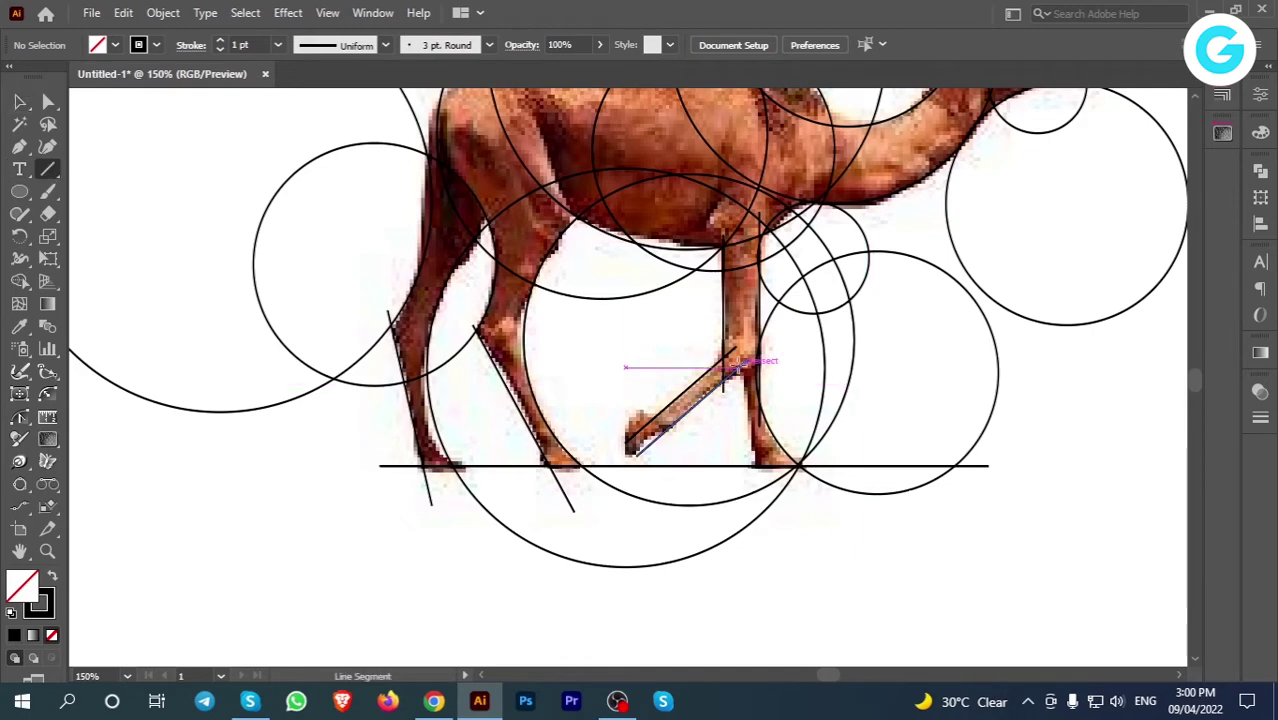
mouse_move(737, 368)
mouse_down()
mouse_move(765, 452)
mouse_move(765, 505)
mouse_up()
scroll(886, 412, up, 5)
click(19, 102)
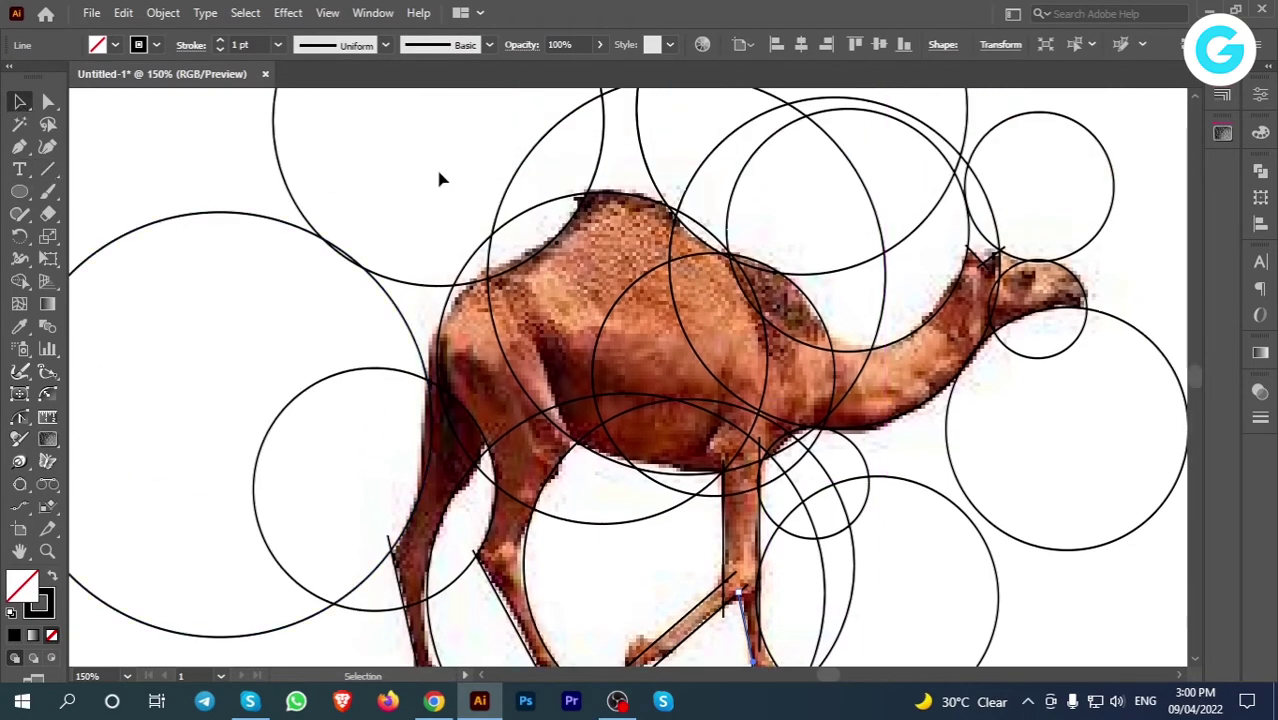
click(440, 178)
Step: Adjust the lower end of the short slanted line at the base of the camel's ear
scroll(441, 179, down, 1)
scroll(438, 171, up, 1)
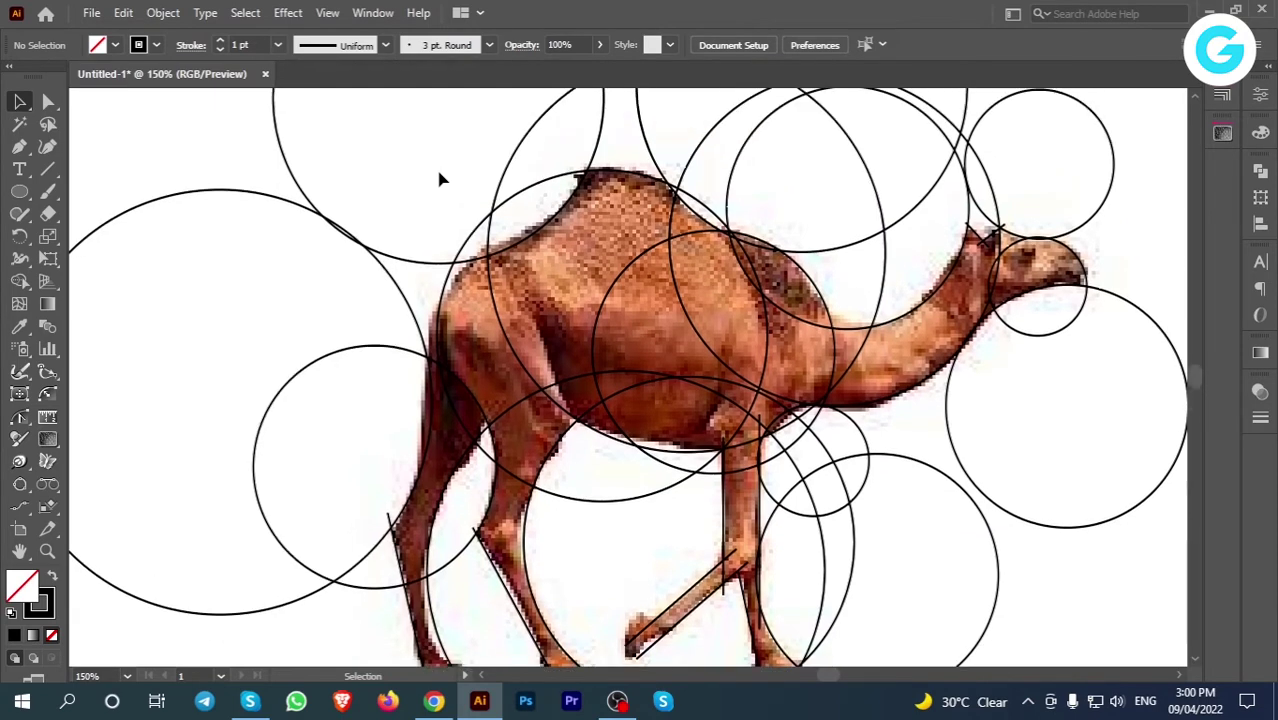
scroll(438, 171, down, 1)
click(980, 226)
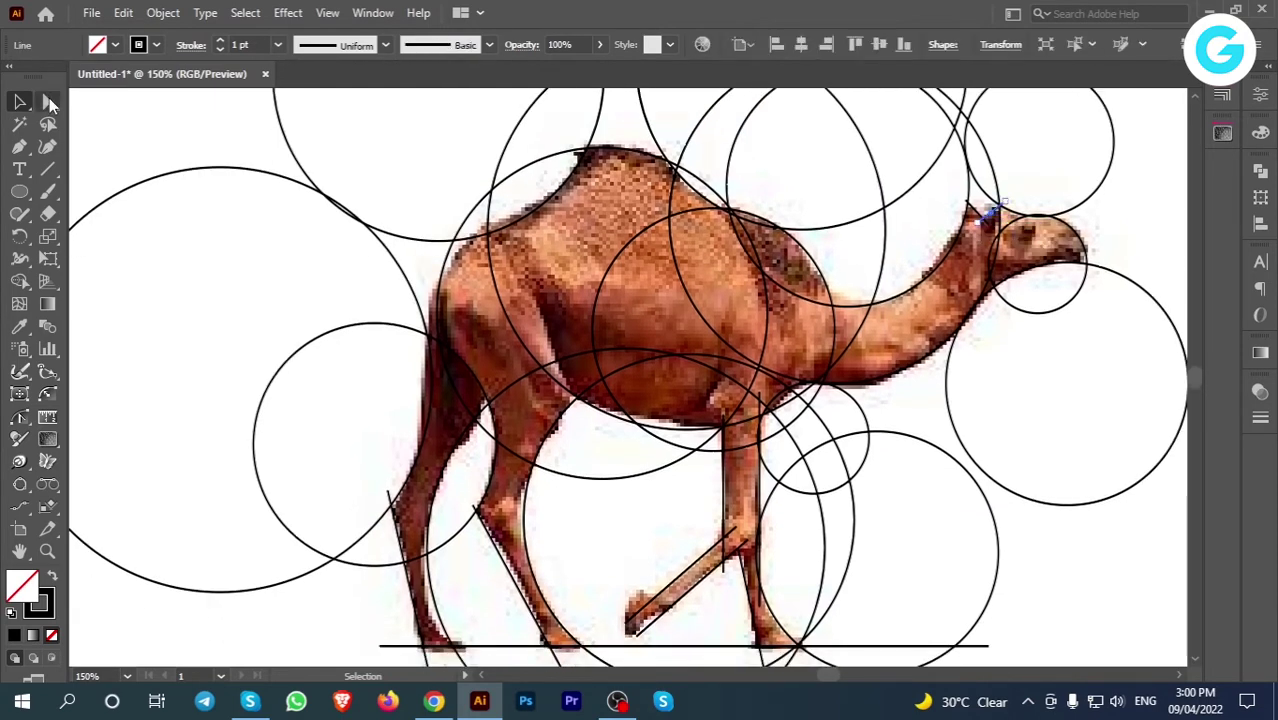
click(48, 102)
drag(976, 233, 970, 230)
click(22, 102)
click(1050, 357)
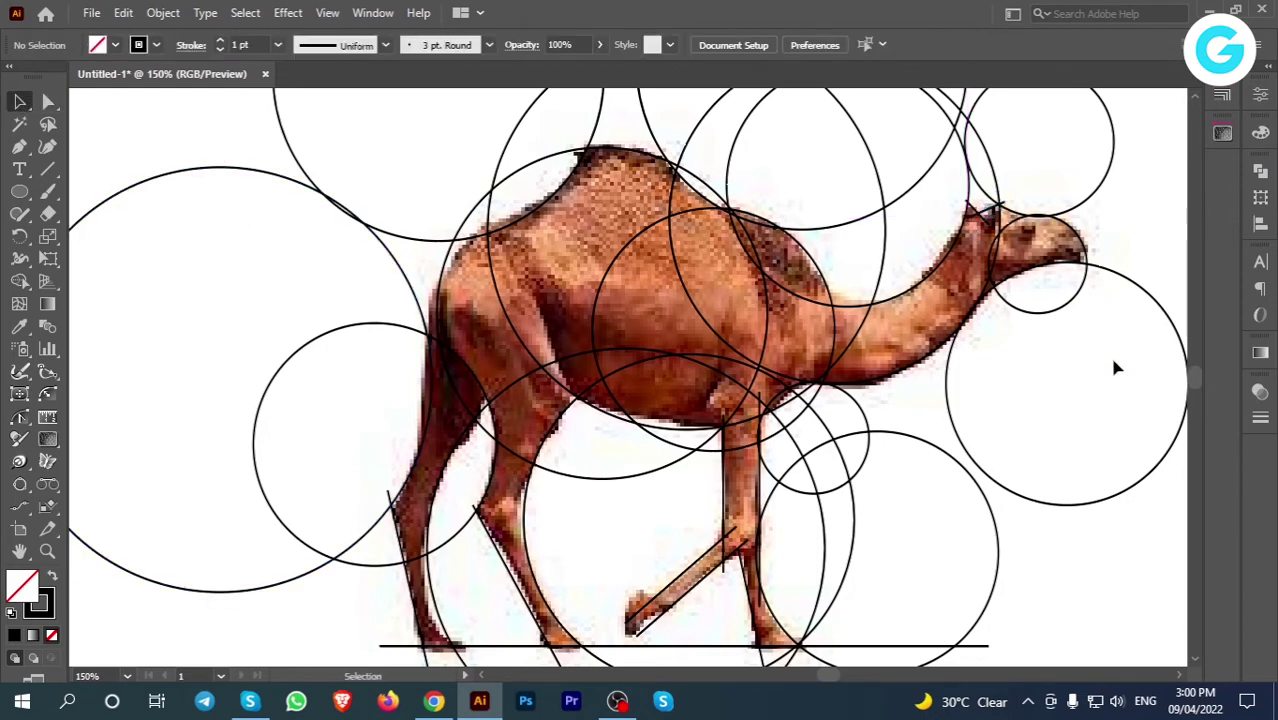
Step: Draw a short vertical line across the raised front hoof, extending past the ground line
scroll(1110, 360, down, 3)
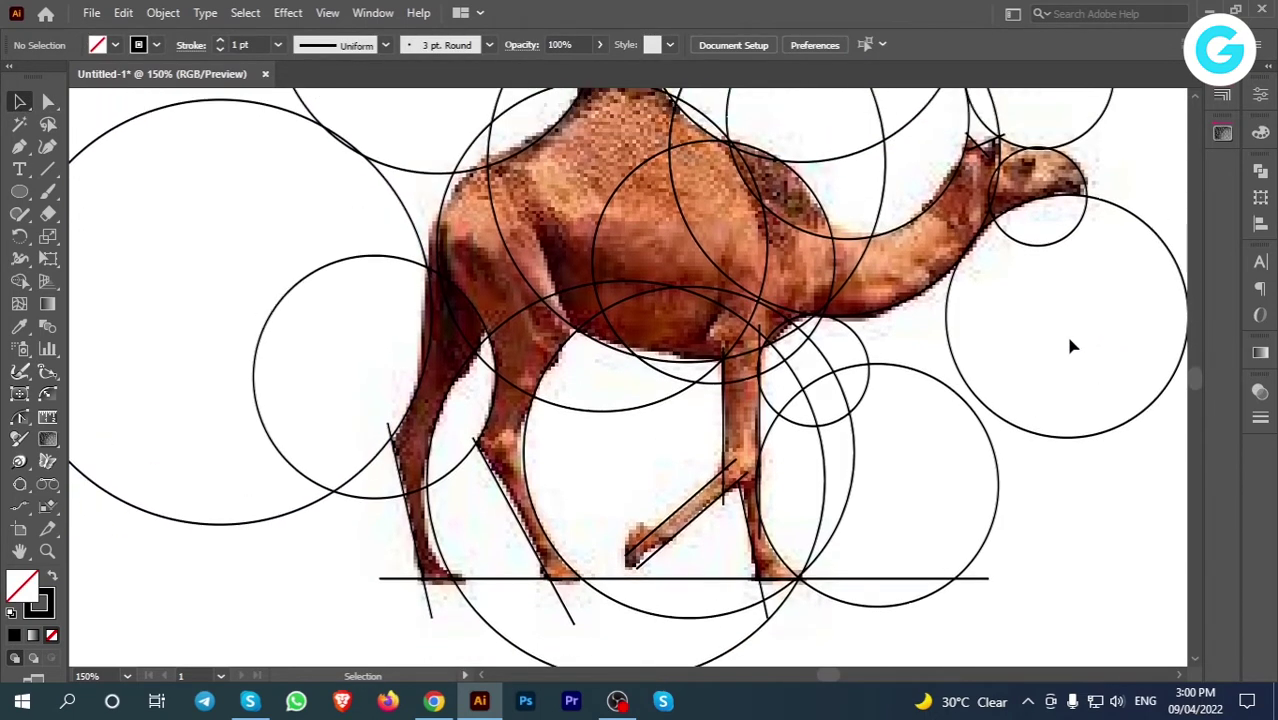
scroll(1070, 346, down, 3)
click(48, 168)
drag(615, 455, 641, 489)
key(v)
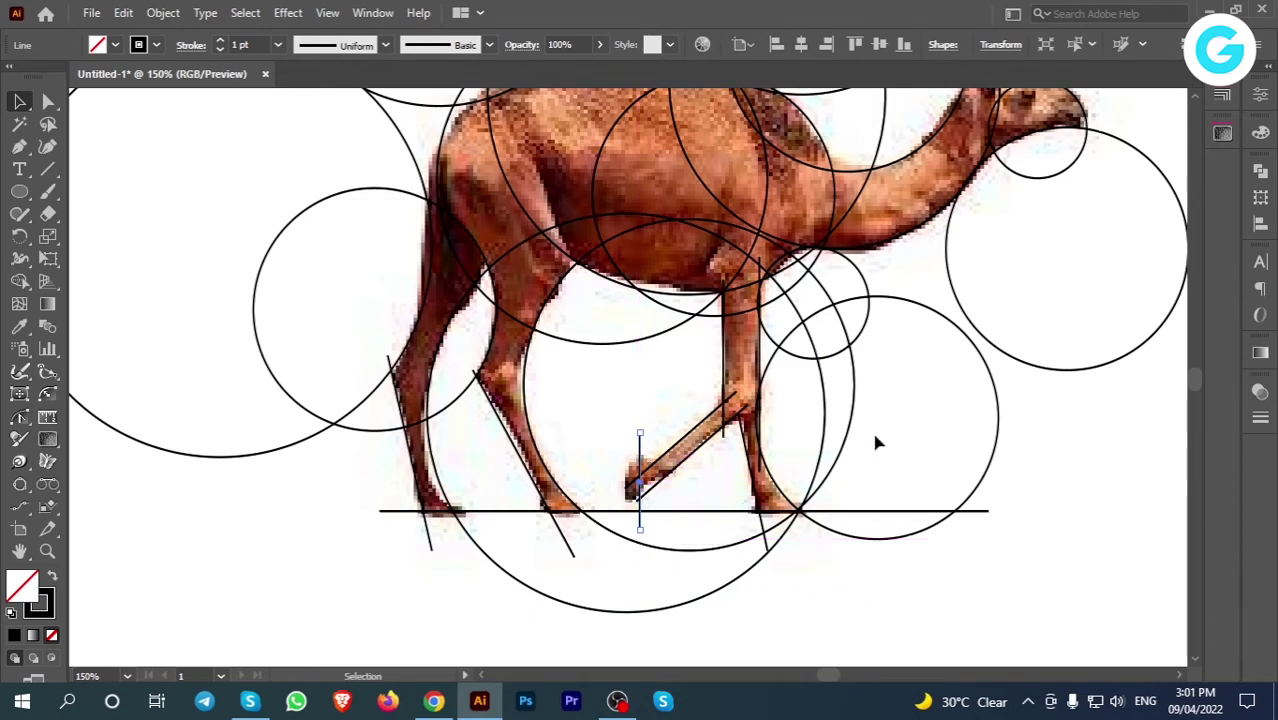
scroll(880, 430, up, 4)
scroll(910, 442, down, 3)
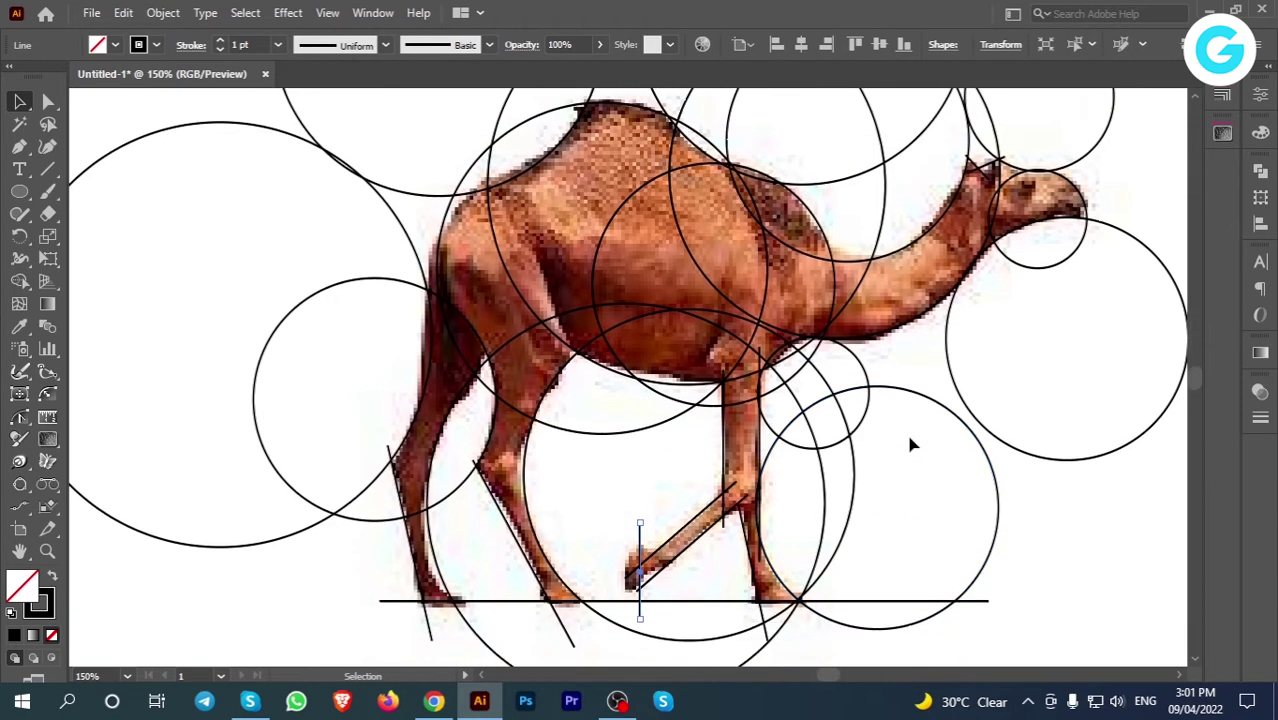
click(255, 228)
scroll(257, 220, up, 2)
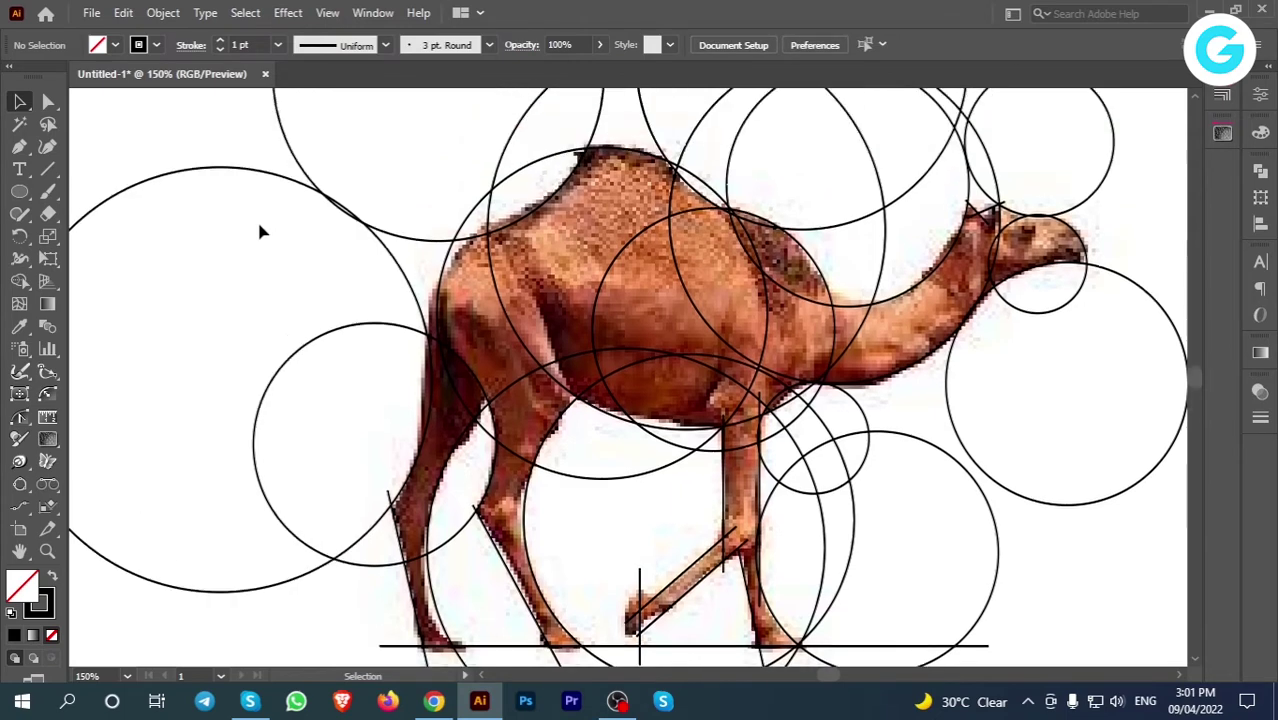
click(439, 291)
drag(436, 313, 427, 313)
click(284, 298)
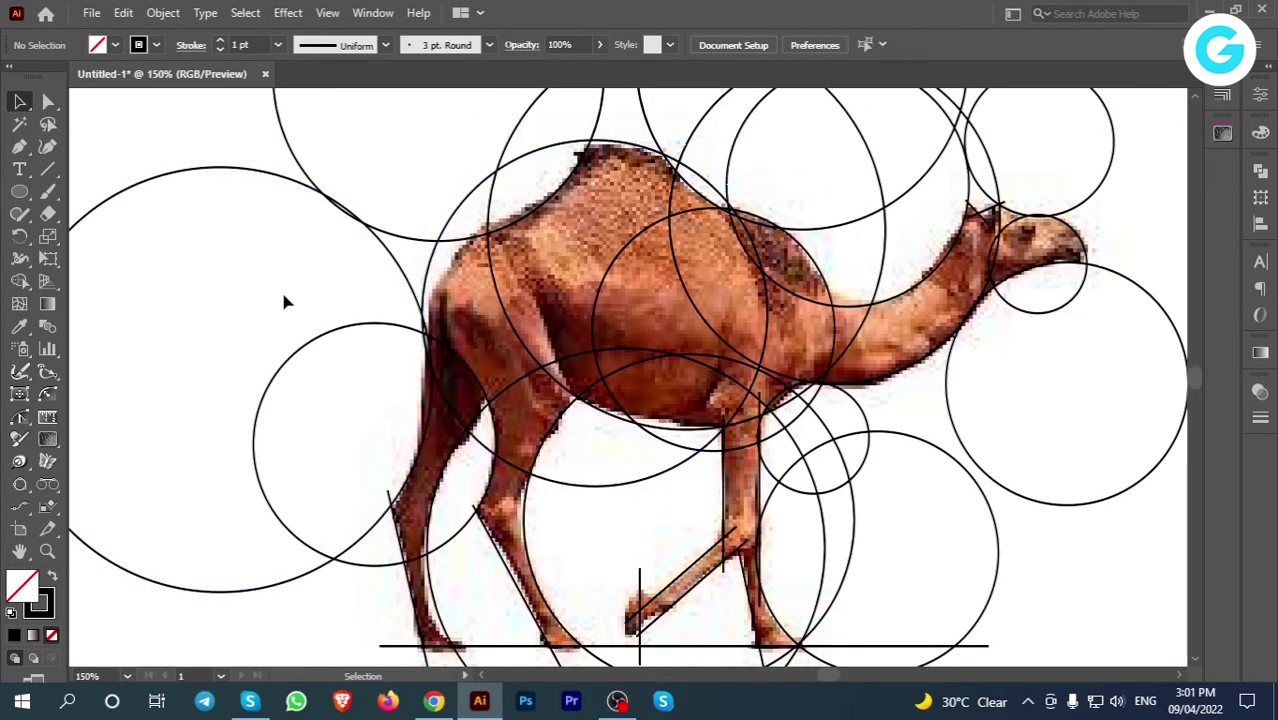
scroll(284, 302, up, 1)
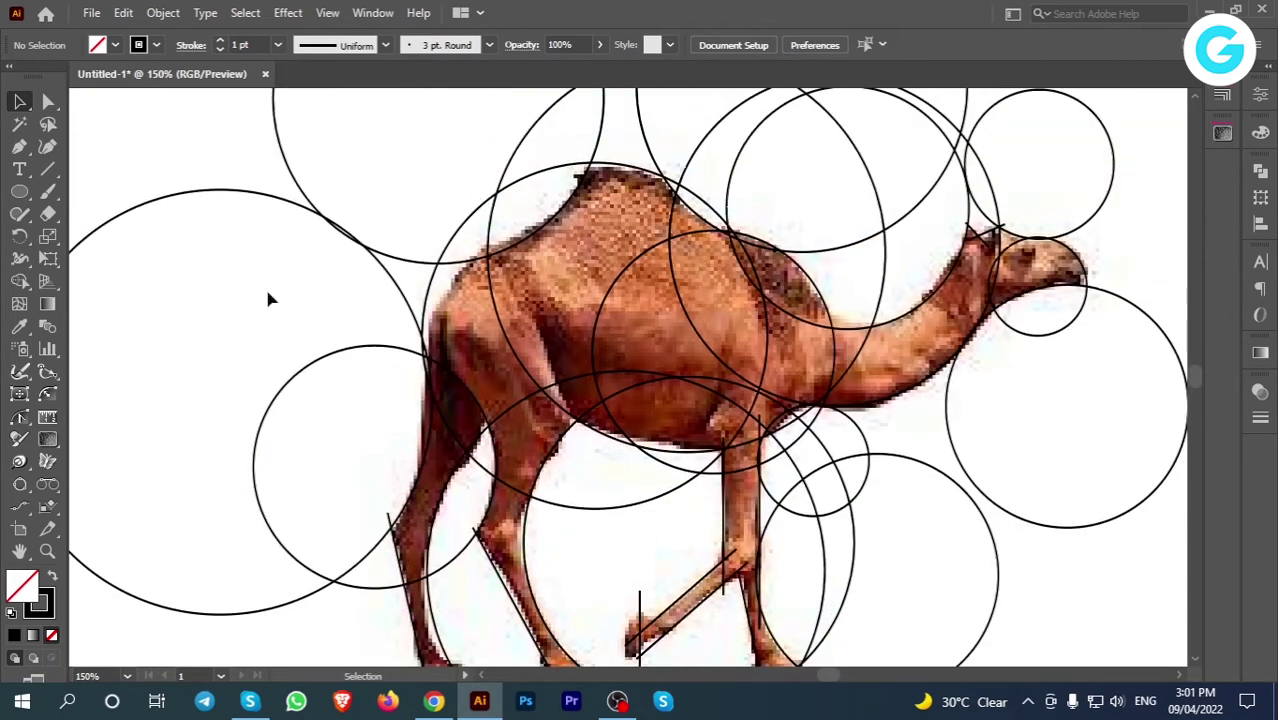
scroll(268, 298, down, 4)
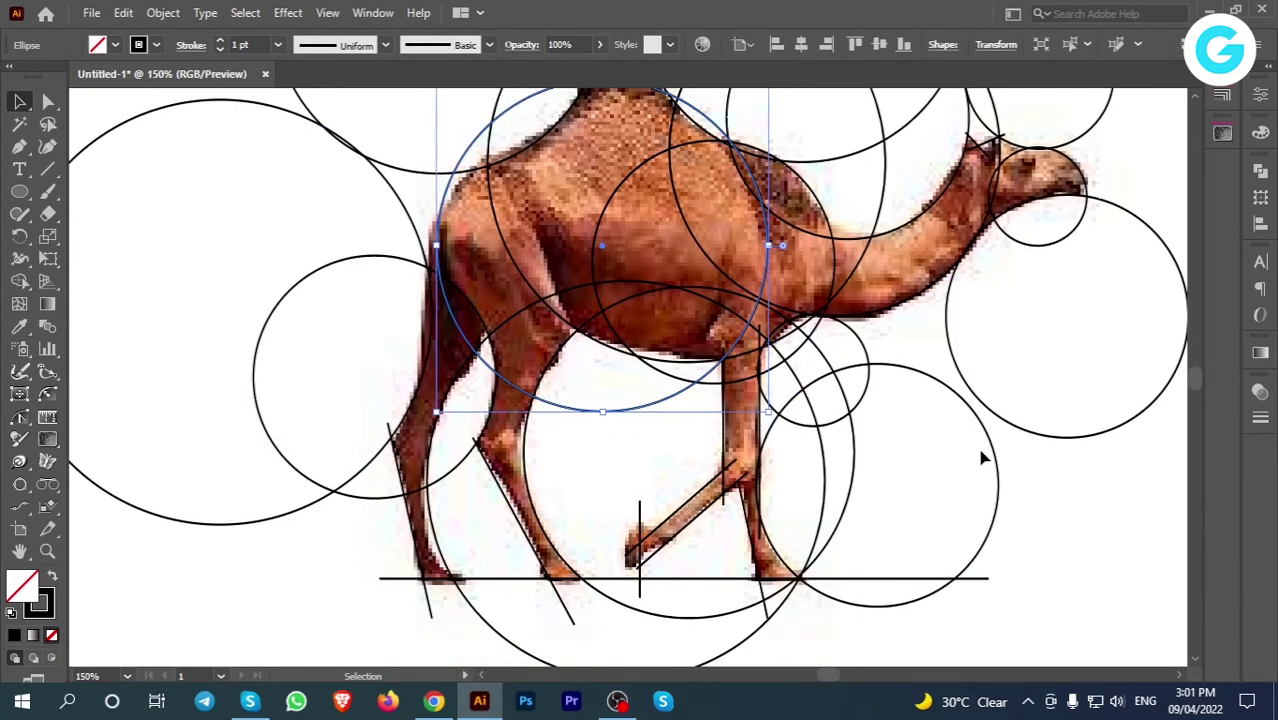
Step: Copy the circle beneath the jaw onto the hindquarters so its arc follows the rump's back edge
drag(1072, 438, 551, 385)
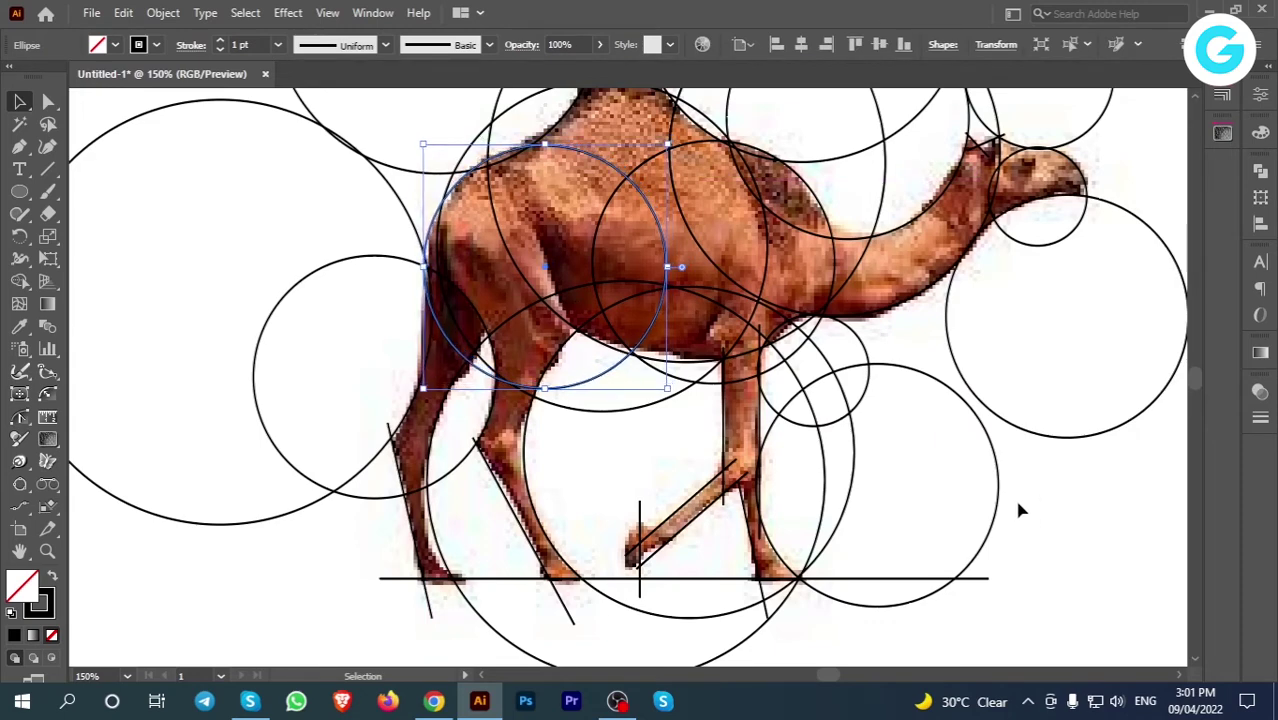
click(1053, 499)
Step: Select all the construction circles and lines and activate the Shape Builder tool with a black fill and no stroke
key(ctrl+0)
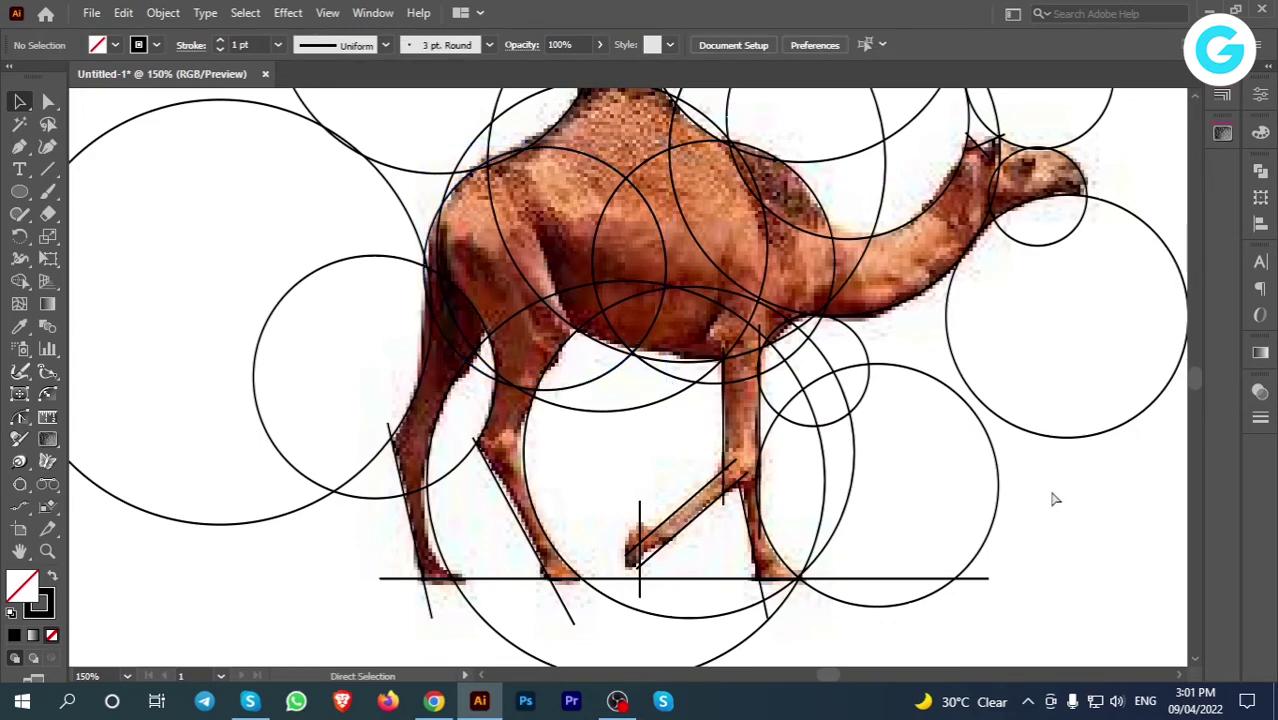
drag(290, 204, 886, 546)
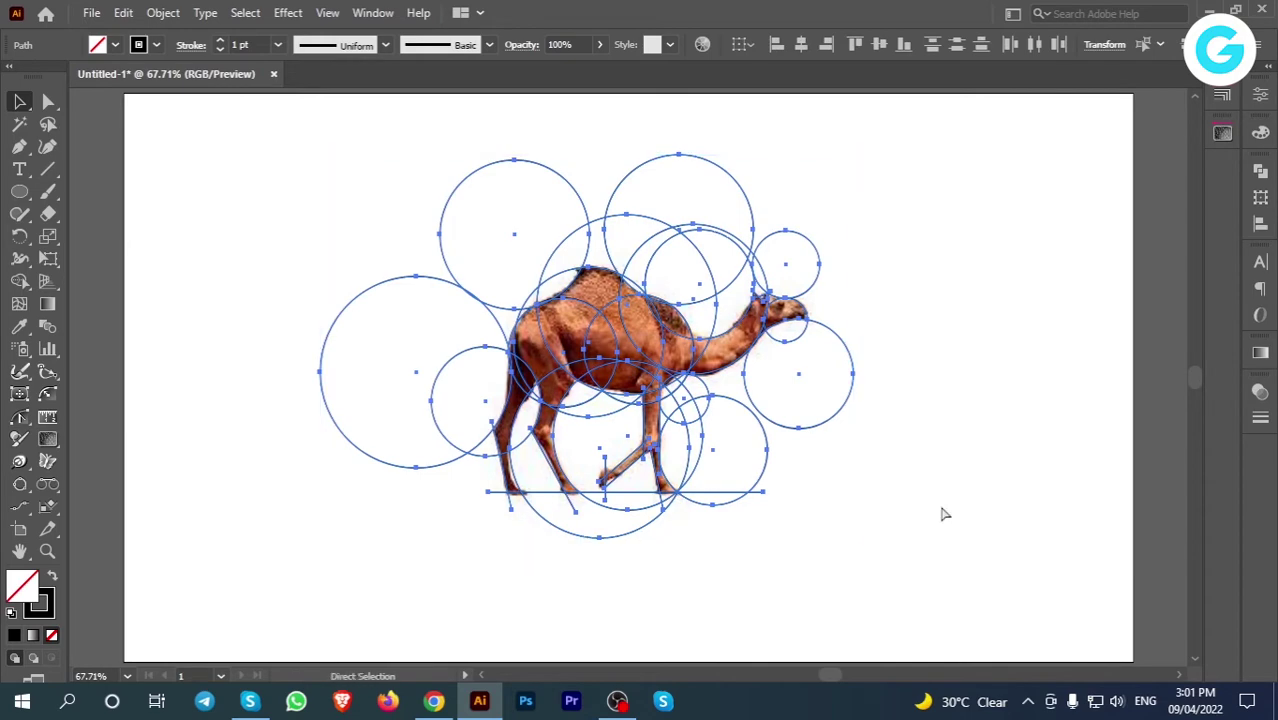
drag(319, 170, 891, 545)
key(ctrl+plus)
key(v)
scroll(500, 520, down, 2)
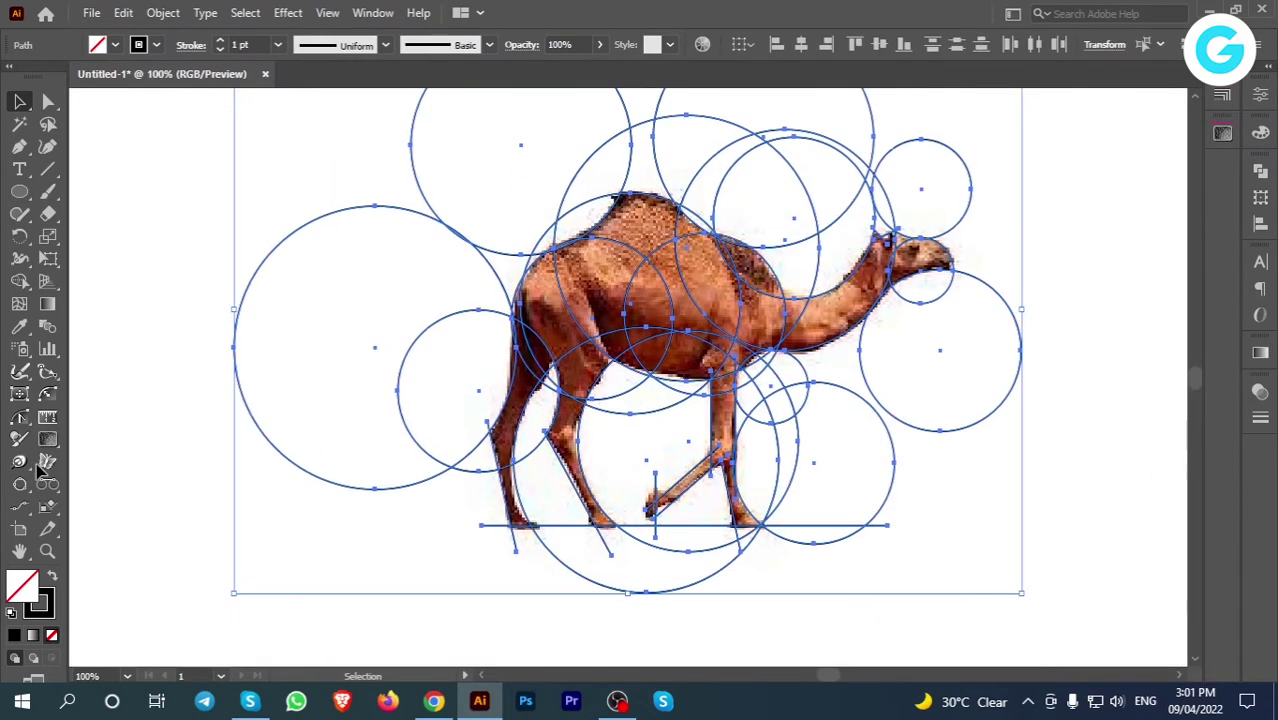
click(20, 282)
click(52, 577)
scroll(612, 278, up, 3)
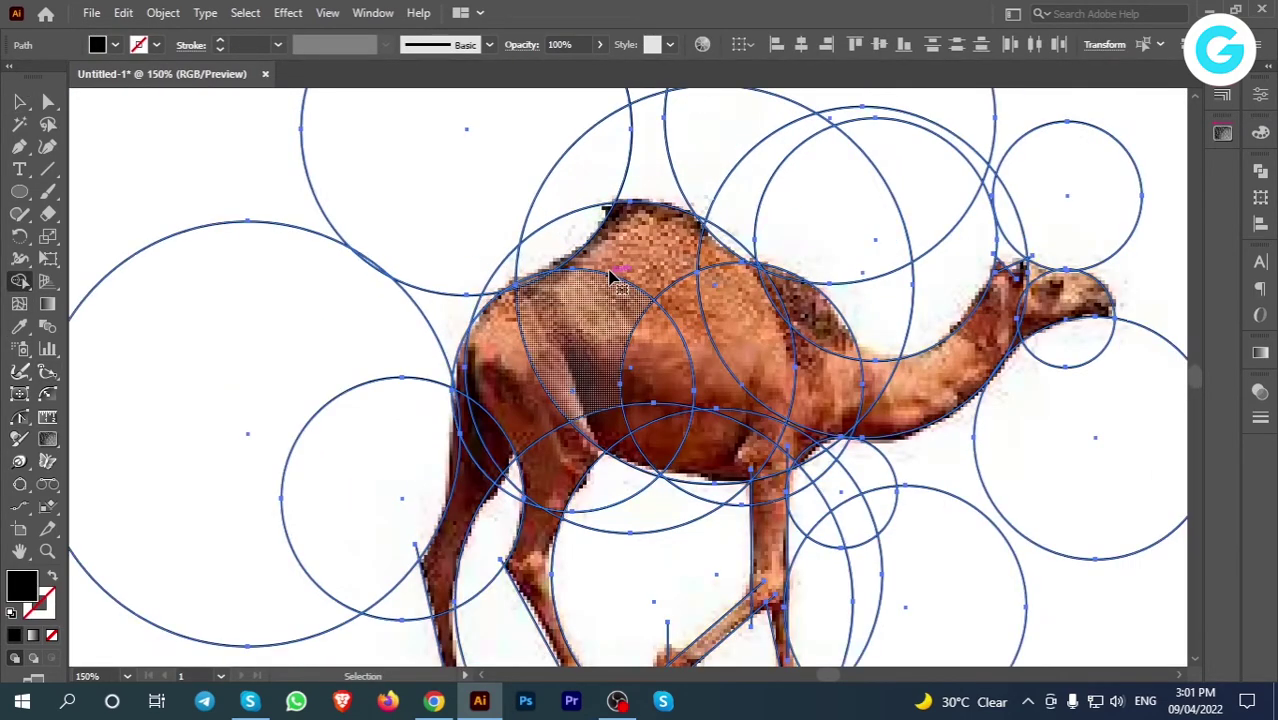
Step: Merge the regions across the camel's torso and hump into one black shape with Shape Builder
mouse_move(362, 266)
mouse_down()
mouse_move(430, 195)
mouse_move(425, 212)
mouse_up()
scroll(516, 272, up, 2)
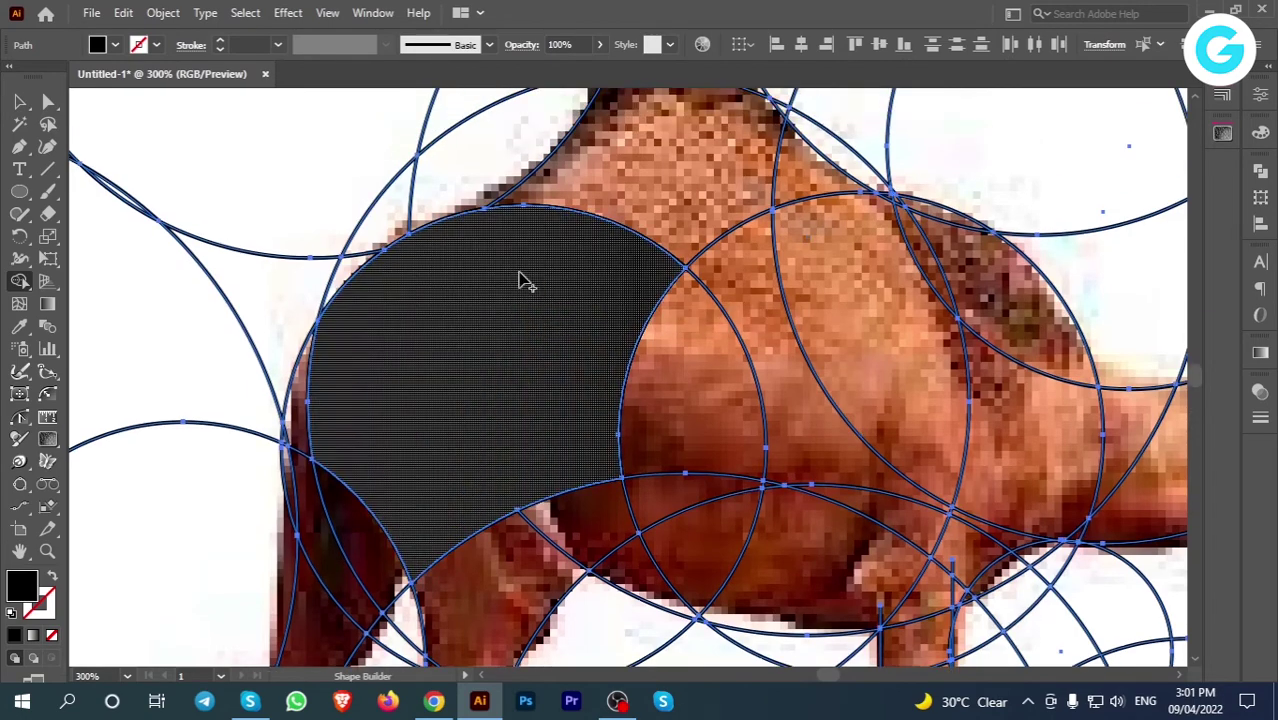
scroll(709, 231, up, 3)
mouse_move(517, 272)
mouse_down()
mouse_move(677, 213)
mouse_move(803, 272)
mouse_move(848, 323)
mouse_move(766, 359)
mouse_move(820, 337)
mouse_move(887, 244)
mouse_move(987, 271)
mouse_up()
scroll(849, 323, down, 4)
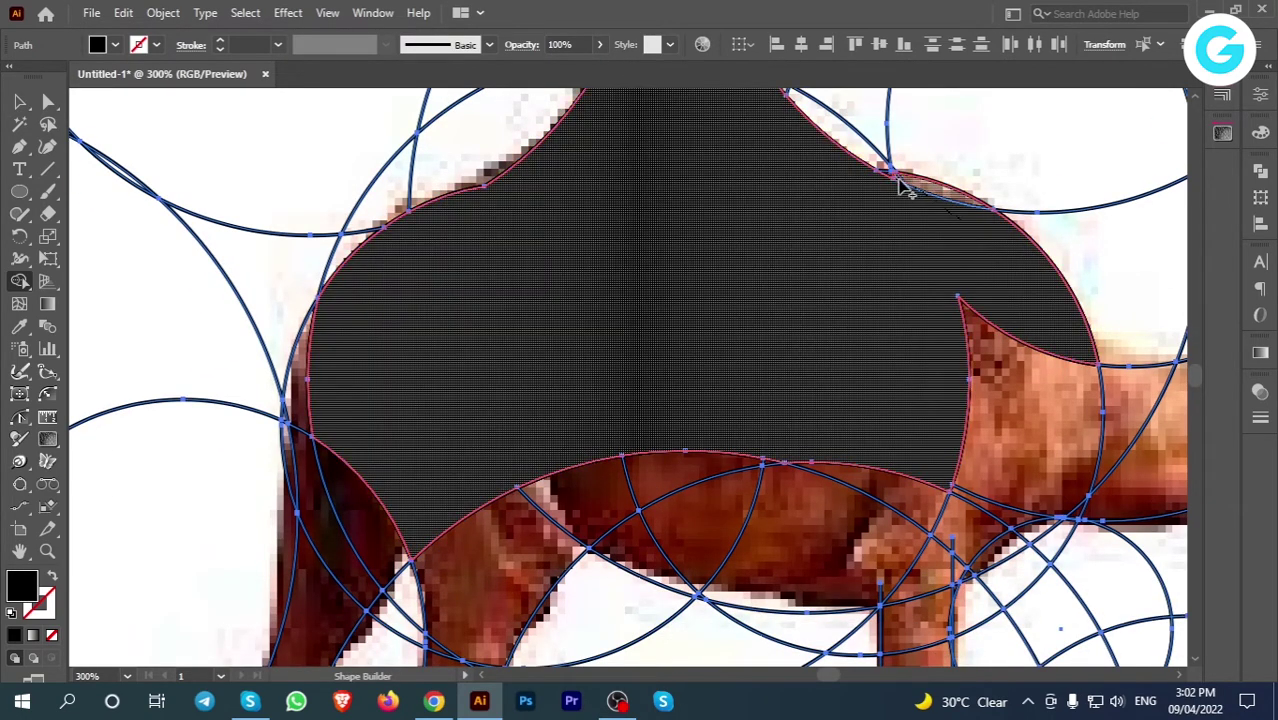
Step: Merge the sliver in front of the hump, the shoulder and the neck regions into the black body
drag(882, 178, 879, 180)
scroll(826, 276, down, 2)
drag(826, 278, 1160, 347)
scroll(1060, 312, right, 8)
scroll(970, 278, up, 1)
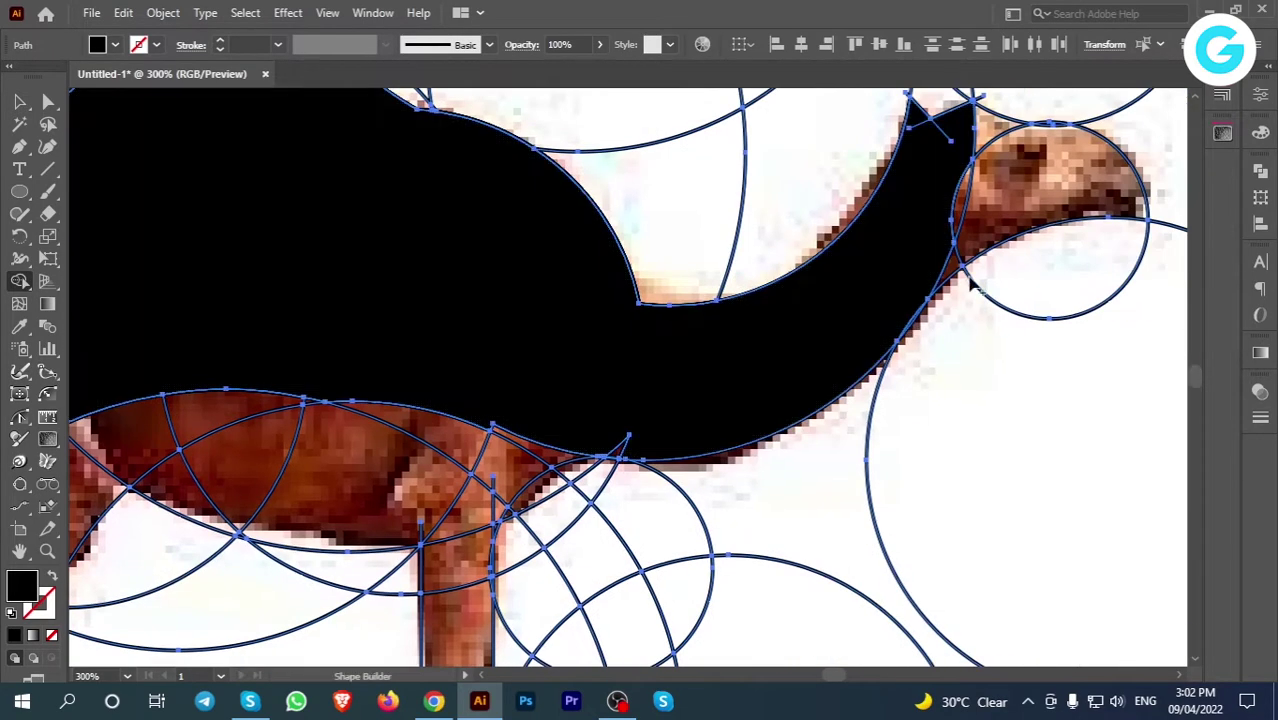
Step: Merge the head and ear regions and the chest area above the front leg into the black body
scroll(793, 322, right, 3)
scroll(793, 322, up, 2)
mouse_move(812, 310)
mouse_down()
mouse_move(867, 265)
mouse_move(834, 240)
mouse_move(827, 346)
mouse_move(802, 368)
mouse_up()
mouse_move(579, 469)
mouse_down()
mouse_move(890, 311)
mouse_move(982, 288)
mouse_up()
mouse_move(858, 364)
mouse_down()
mouse_move(798, 341)
mouse_move(742, 440)
mouse_up()
scroll(741, 440, down, 1)
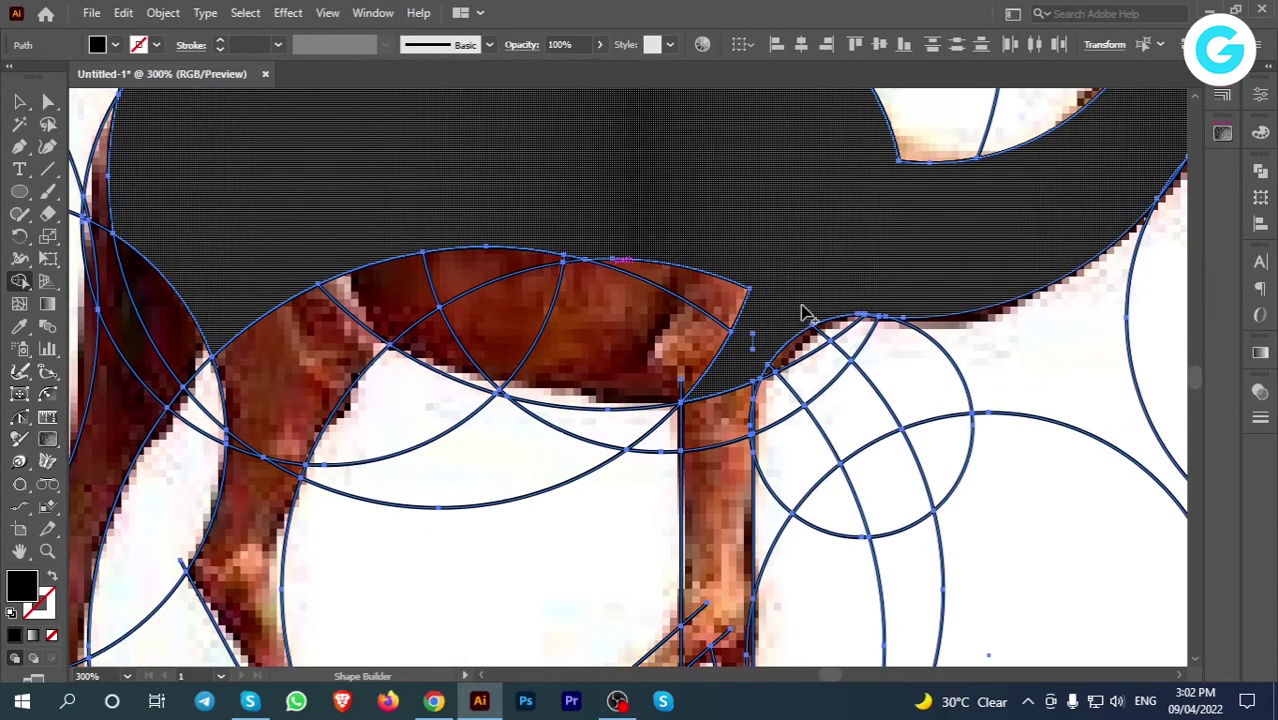
Step: Merge the standing front leg, its narrow edge regions and the raised foreleg into the black body
scroll(803, 313, down, 2)
mouse_move(762, 288)
mouse_down()
mouse_move(734, 300)
mouse_move(734, 414)
mouse_move(668, 482)
mouse_up()
scroll(736, 421, down, 2)
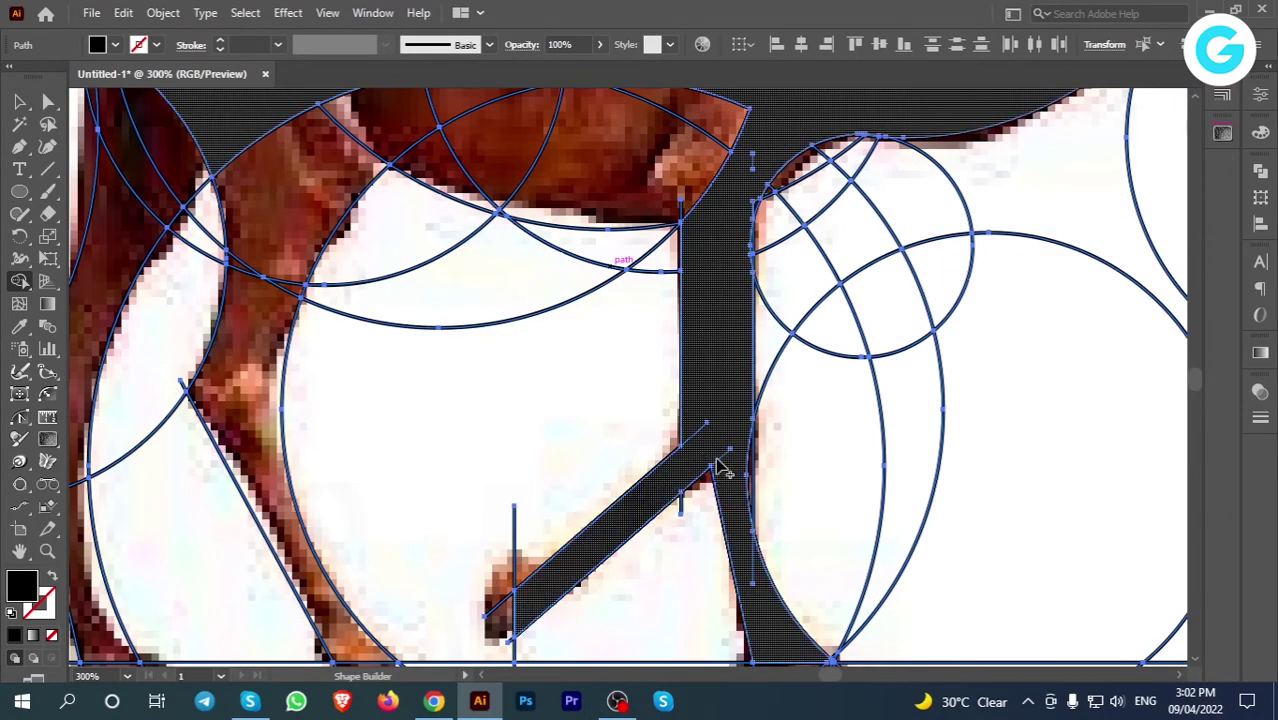
scroll(722, 455, down, 4)
scroll(727, 450, up, 5)
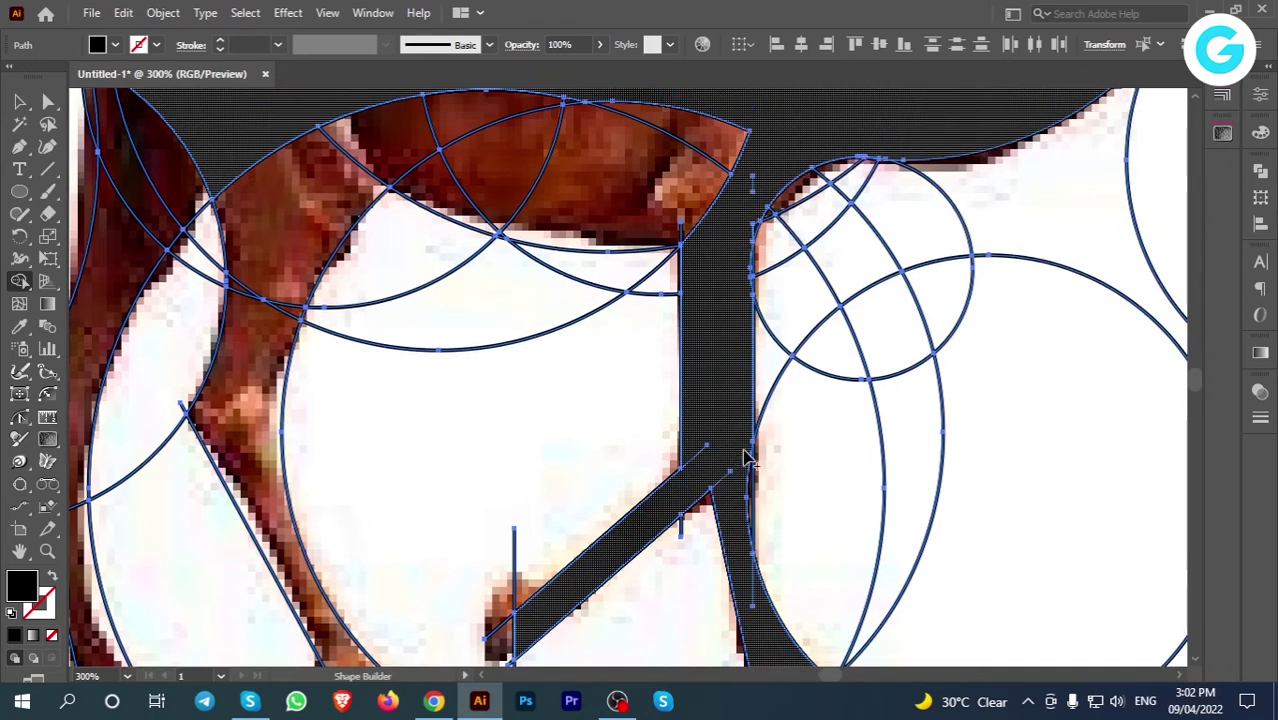
drag(752, 488, 750, 486)
scroll(750, 486, down, 2)
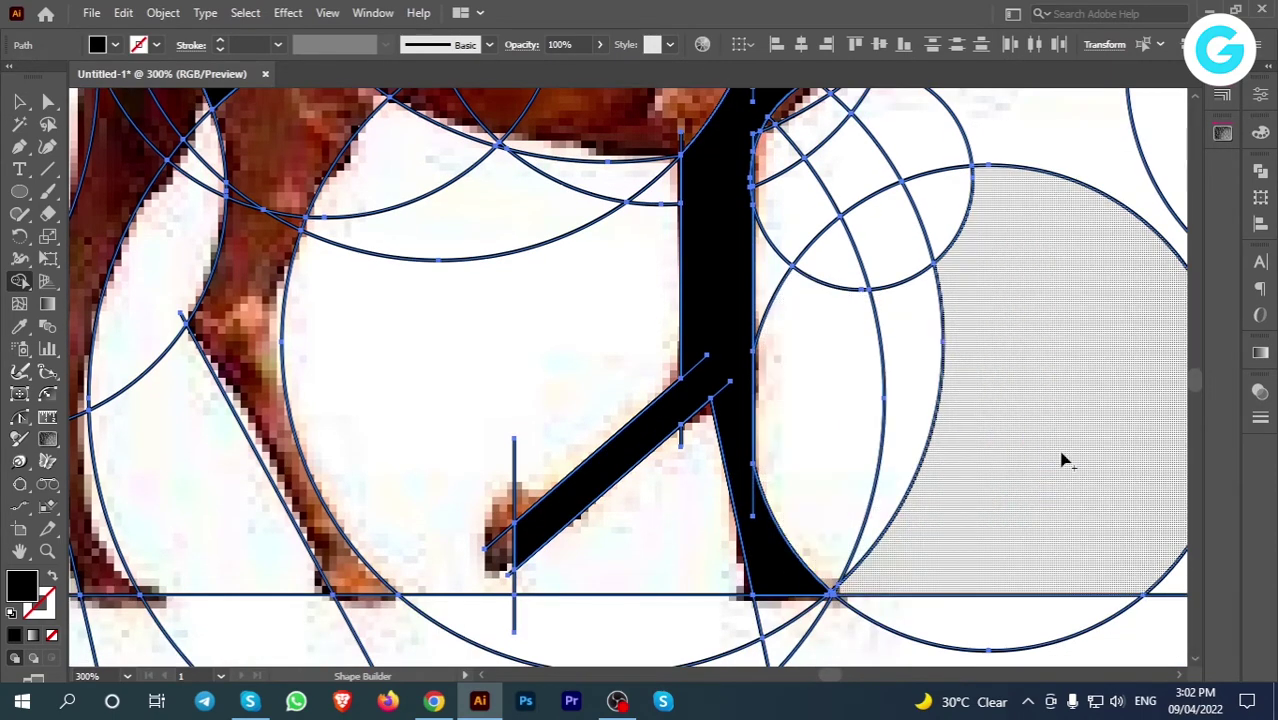
Step: Merge the remaining belly regions and the upper part of the nearer hind leg into the black body
scroll(748, 488, up, 3)
mouse_move(625, 308)
mouse_down()
mouse_move(596, 422)
mouse_move(372, 318)
mouse_up()
scroll(617, 306, down, 1)
drag(487, 325, 382, 370)
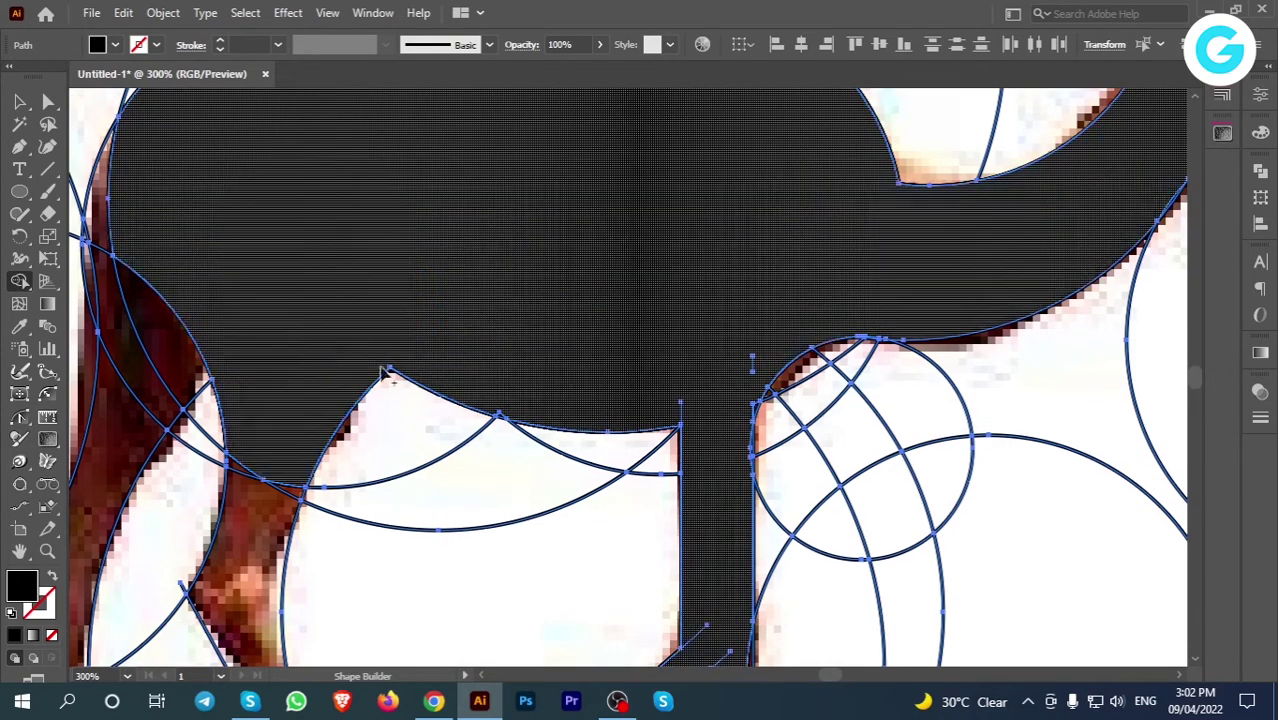
Step: Merge the lower part of the nearer hind leg, down to the ground line, into the black body
drag(341, 537, 618, 303)
drag(562, 222, 535, 422)
scroll(526, 280, down, 3)
Step: Merge the rearmost hind leg and the thin region along the rump's back edge into the black body
scroll(524, 303, up, 10)
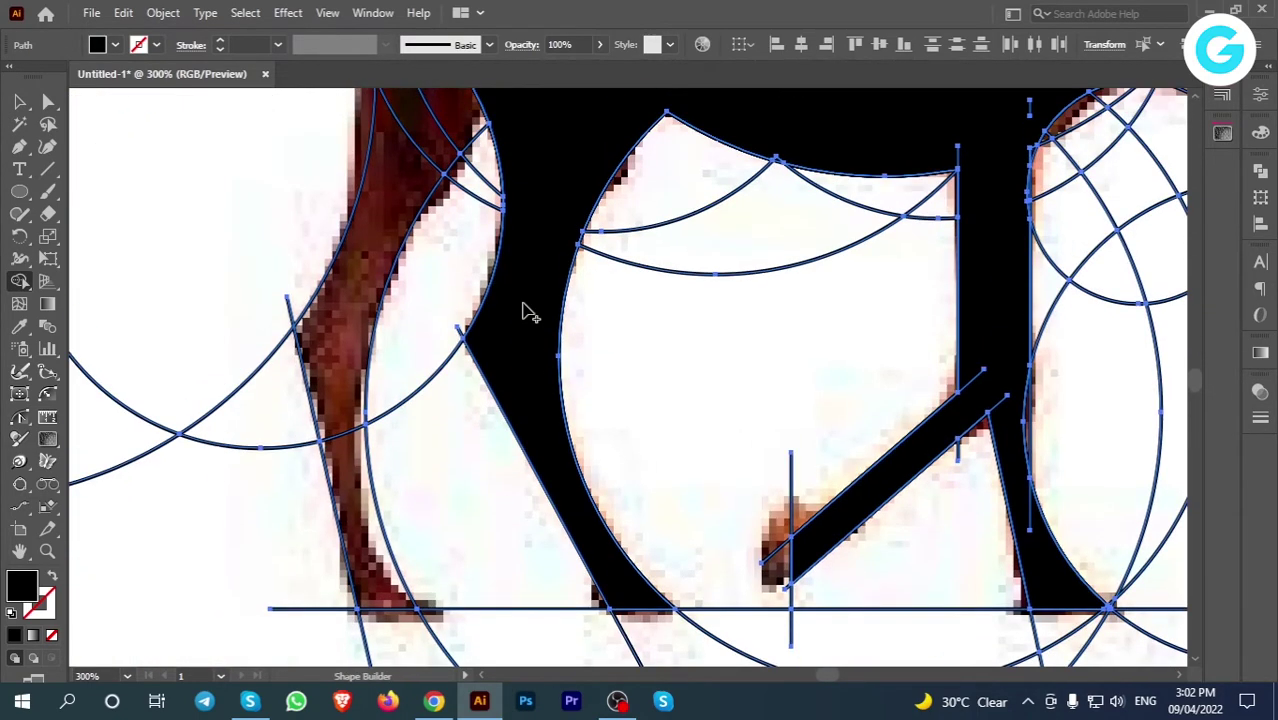
drag(472, 256, 380, 418)
scroll(378, 417, down, 5)
drag(338, 462, 338, 535)
scroll(340, 542, up, 7)
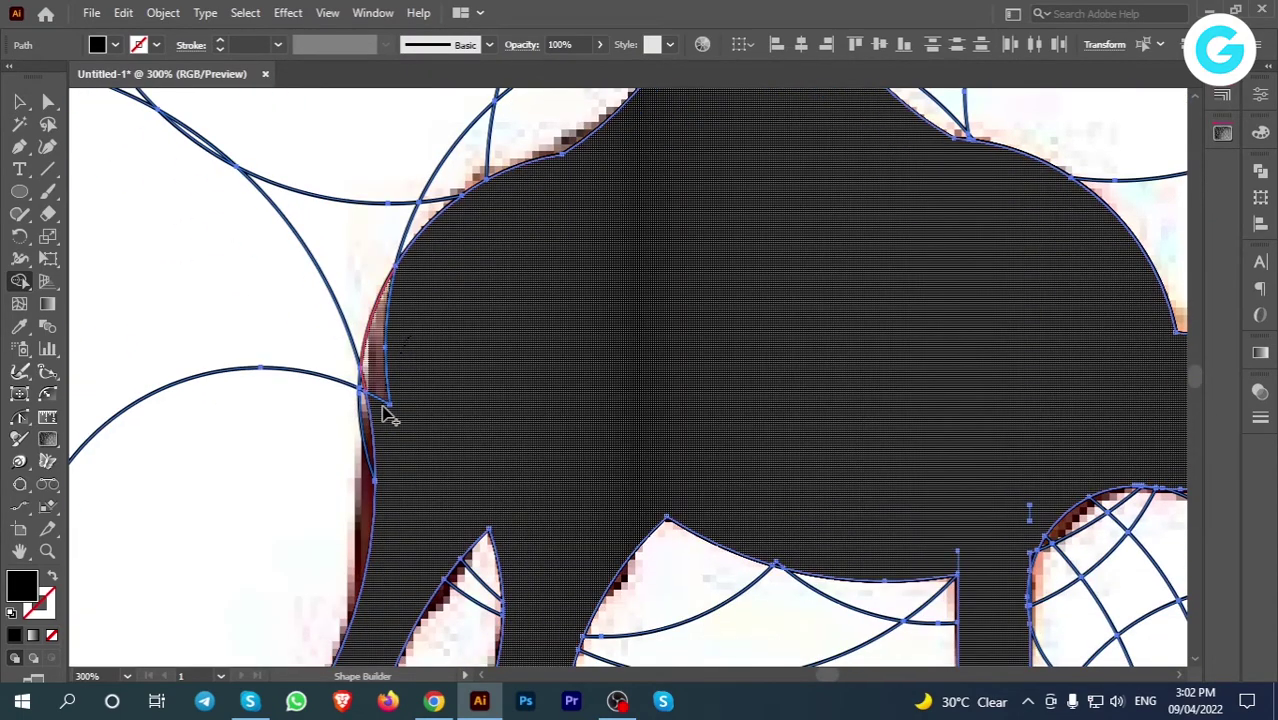
scroll(620, 350, up, 4)
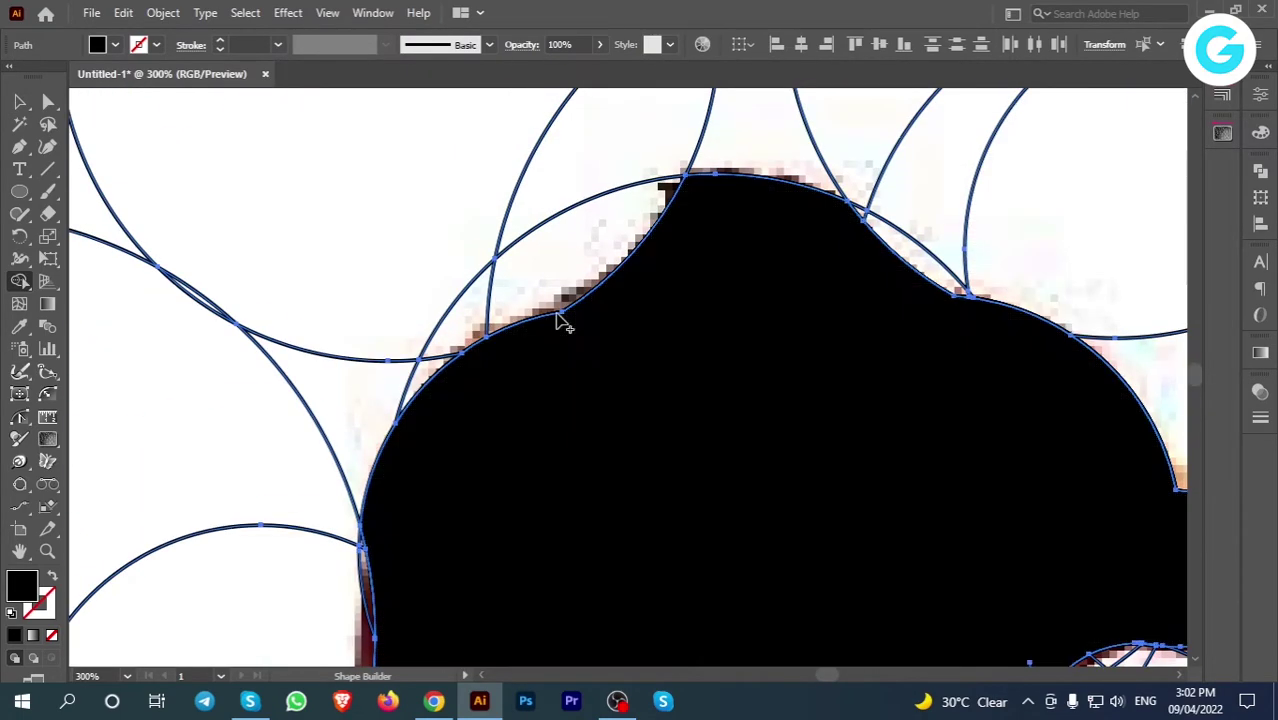
scroll(904, 370, down, 5)
scroll(904, 370, up, 4)
key(ctrl+0)
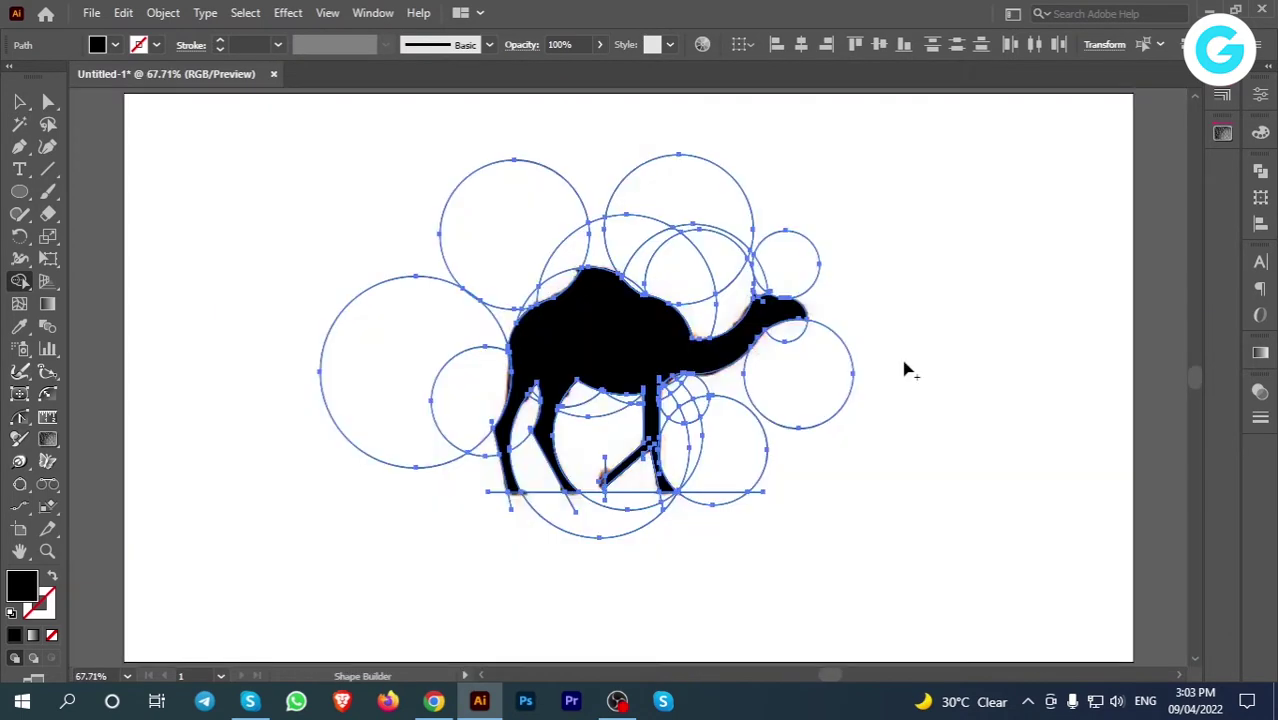
Step: Select all leftover construction circles and lines by their matching appearance with the Magic Wand and delete them
click(16, 108)
click(190, 170)
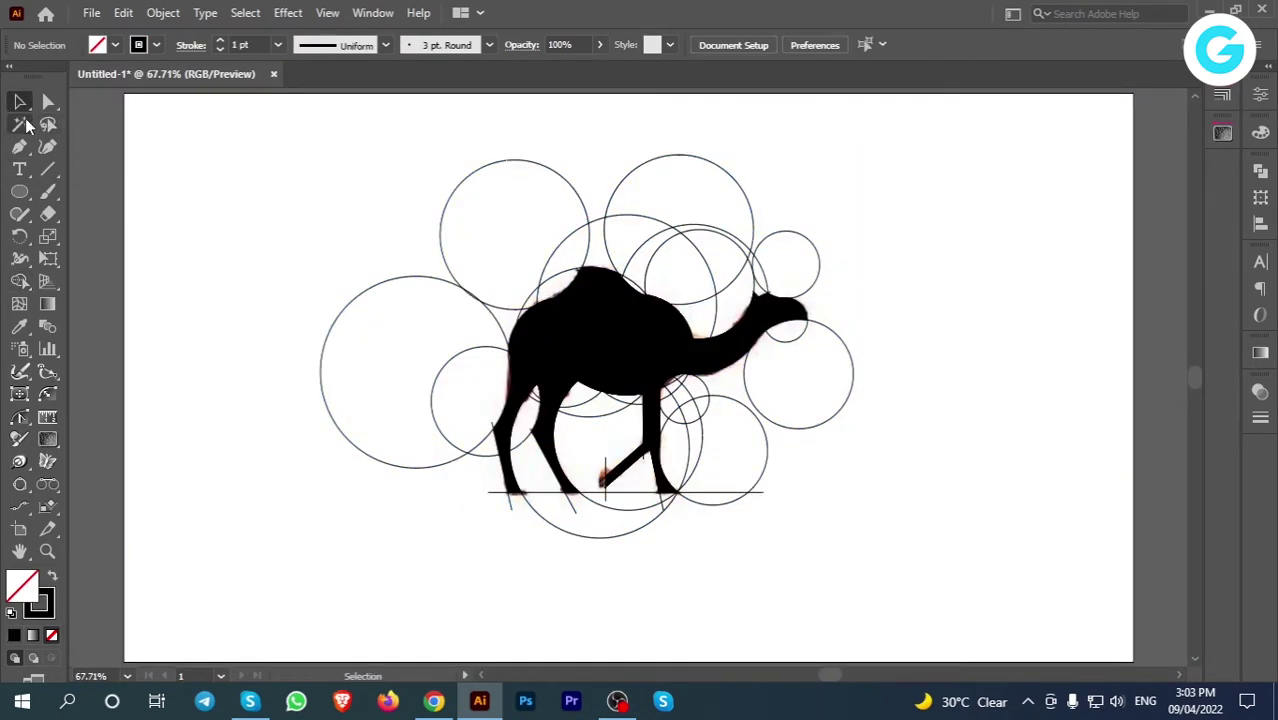
click(22, 123)
click(481, 171)
key(Delete)
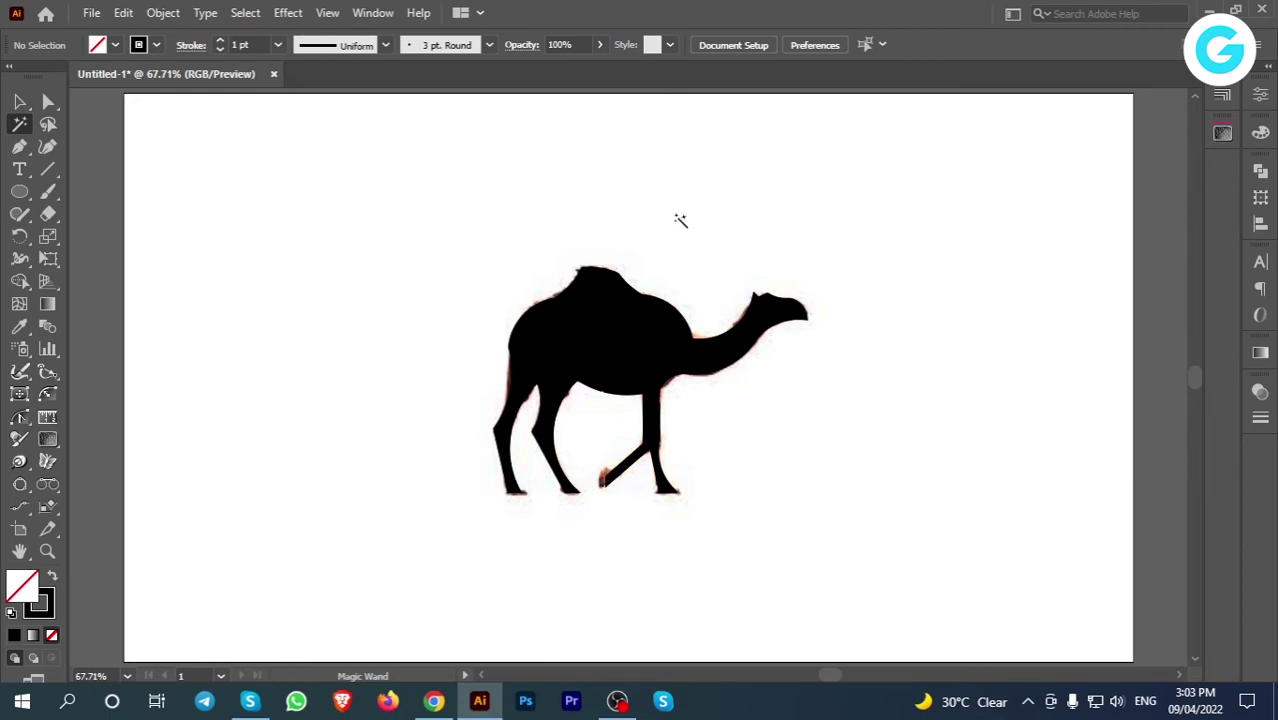
Step: Remove the embedded camel photo from behind the black silhouette
key(ctrl+a)
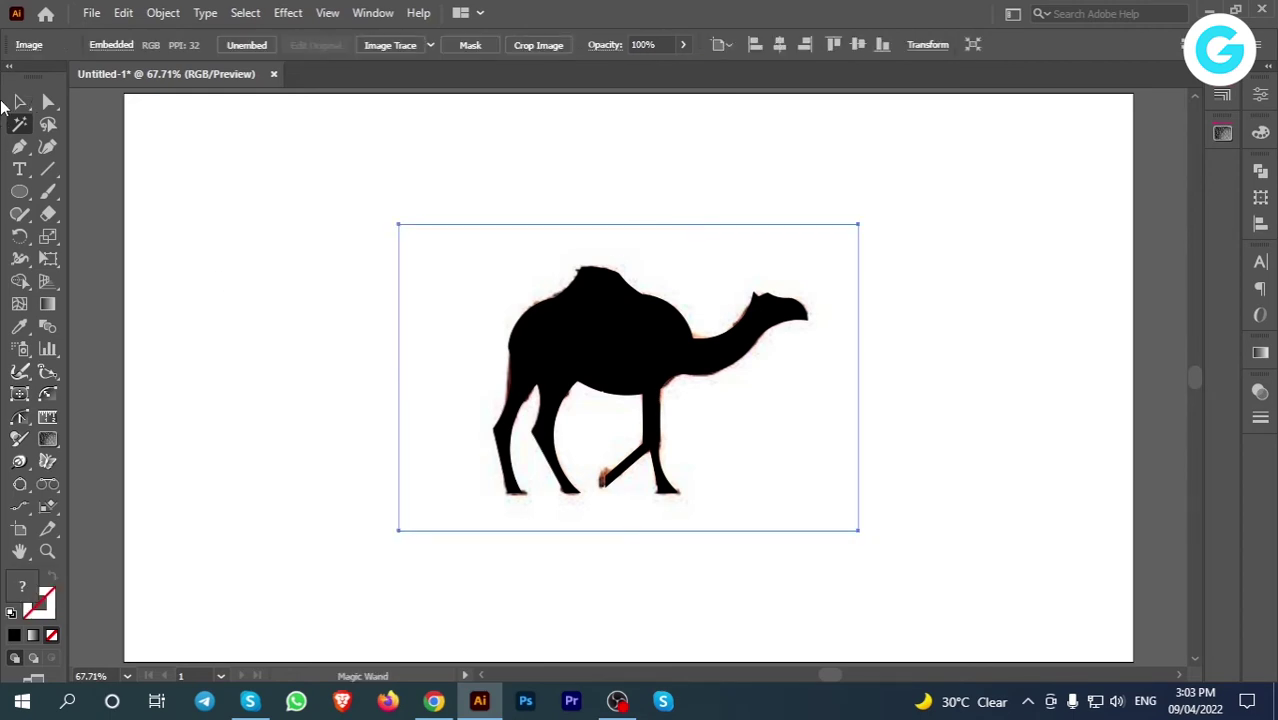
drag(787, 441, 105, 395)
scroll(356, 408, left, 3)
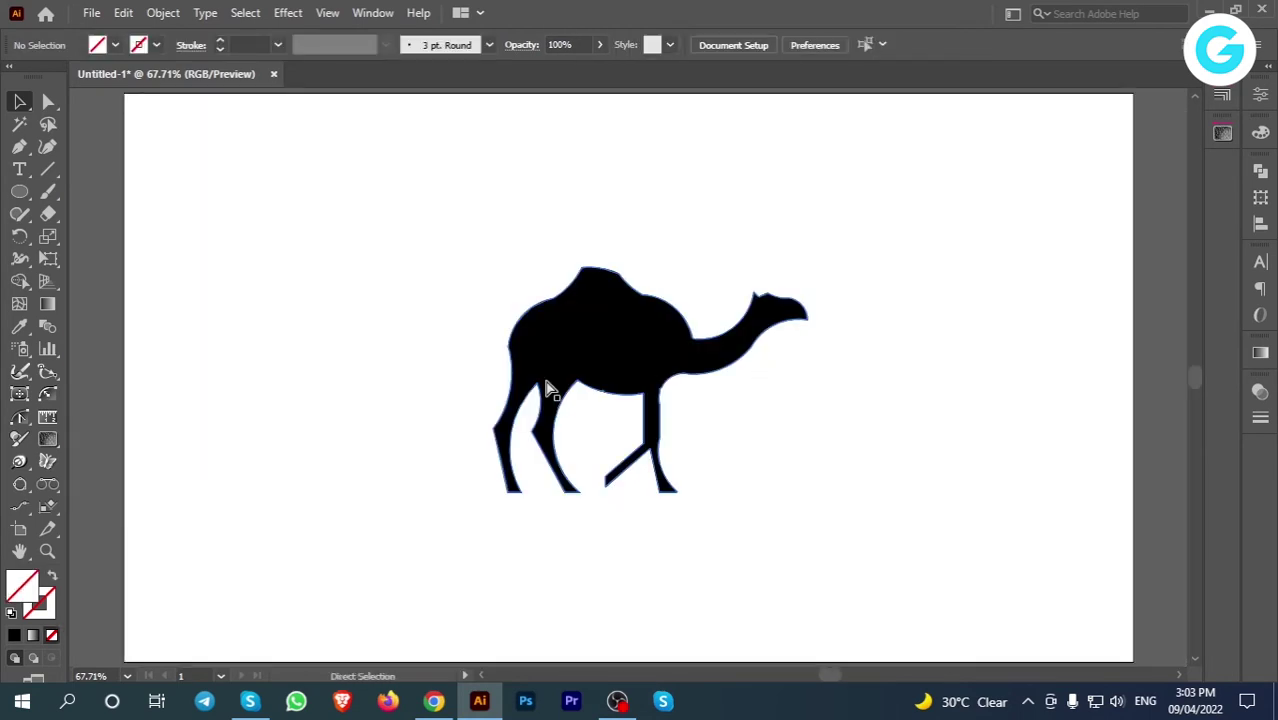
Step: Select the camel silhouette where the front leg meets the chest
key(ctrl+equal)
key(ctrl+equal)
key(ctrl+equal)
drag(759, 333, 590, 431)
scroll(710, 306, up, 5)
scroll(706, 300, left, 2)
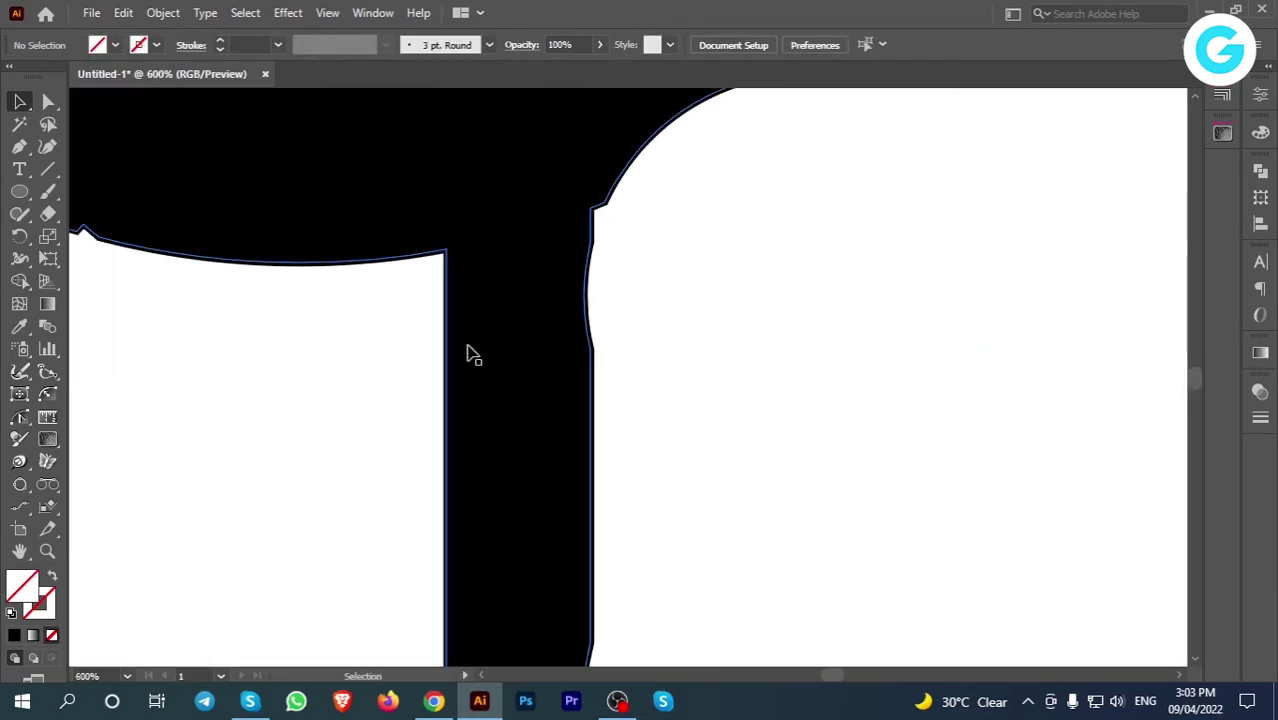
click(468, 351)
key(p)
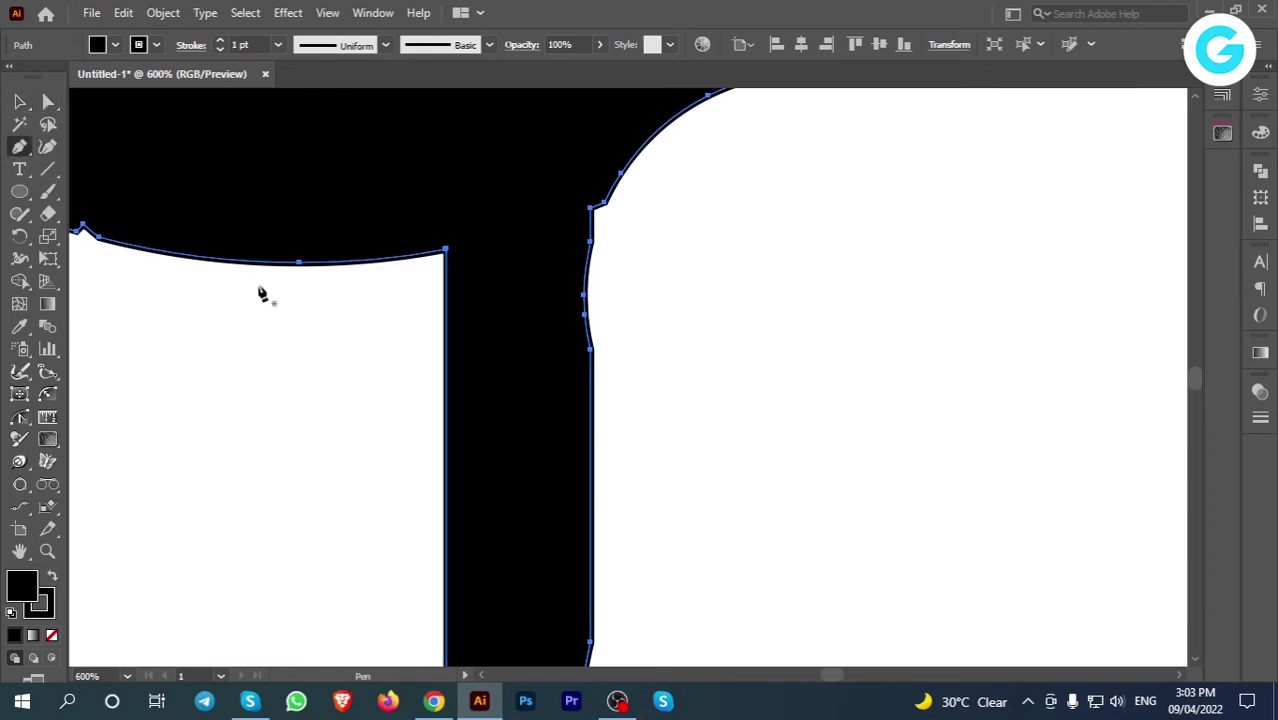
click(591, 350)
key(ctrl+z)
key(v)
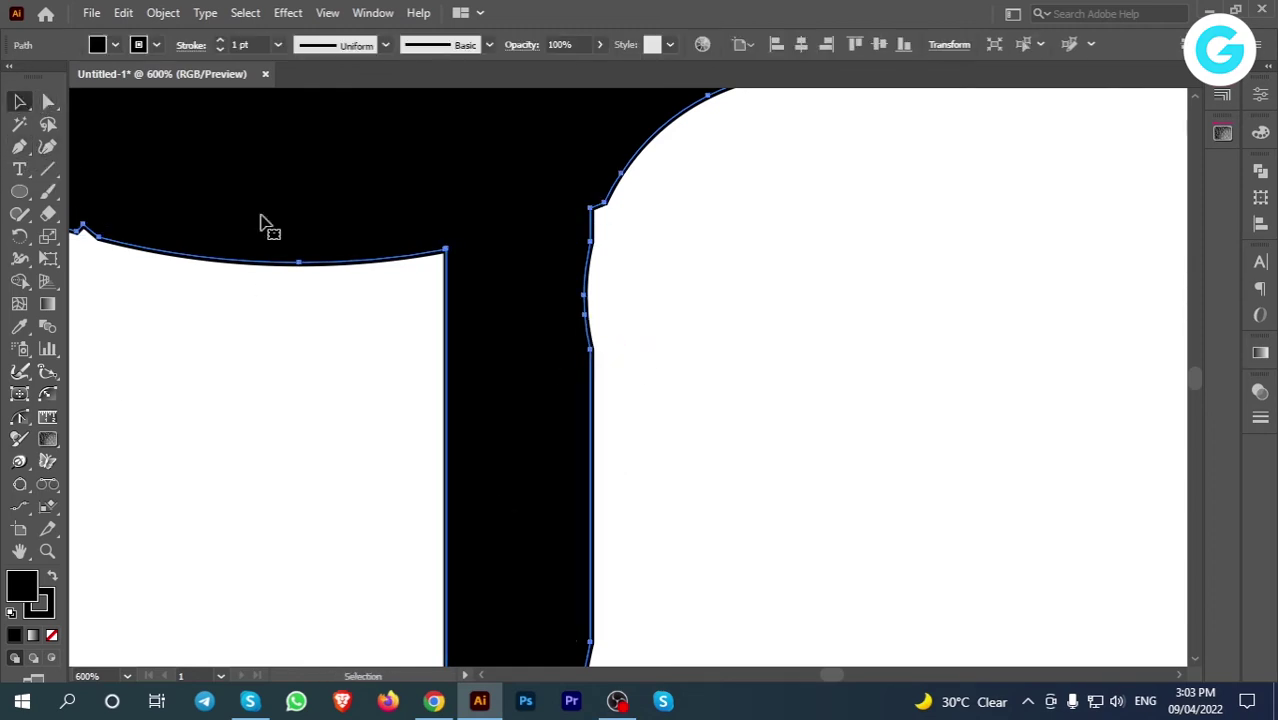
Step: Remove the silhouette's stroke, keep its black fill, and deselect it
click(48, 600)
click(51, 635)
click(23, 586)
click(300, 450)
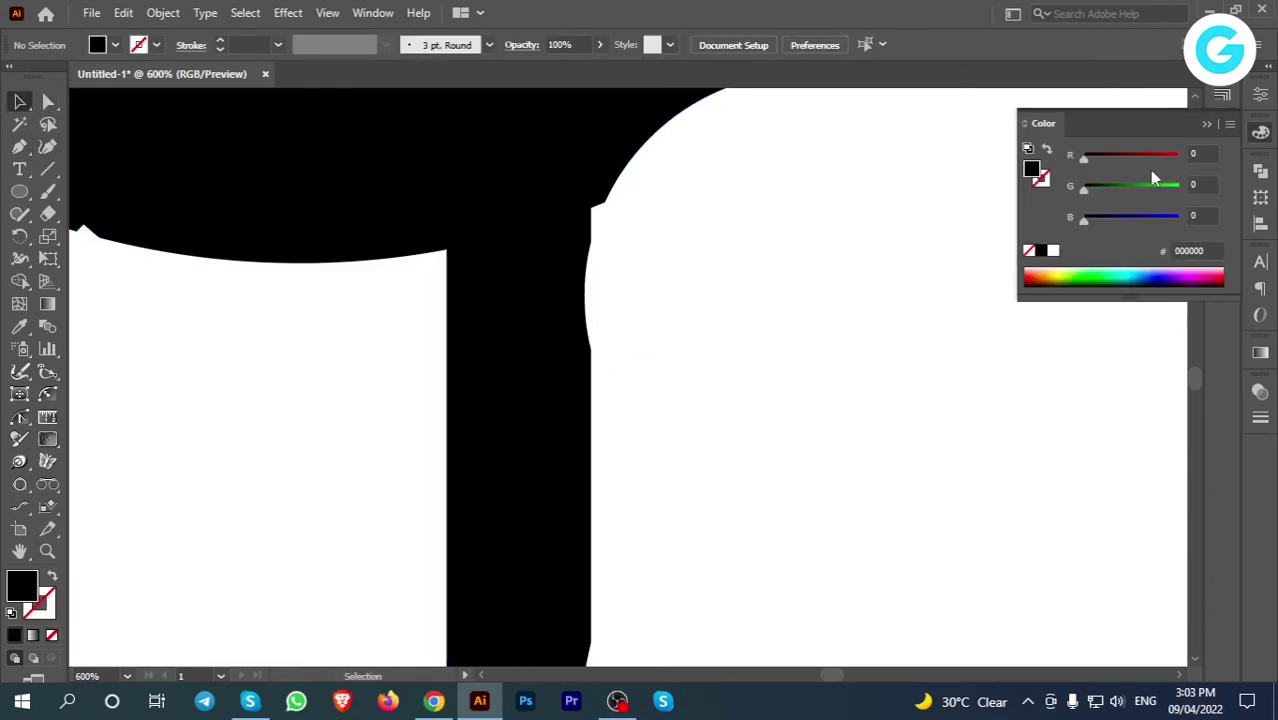
click(1210, 125)
Step: Move the anchor points of the bulge on the front leg's front edge up toward the chest to straighten the edge
click(457, 192)
click(48, 102)
scroll(683, 373, up, 2)
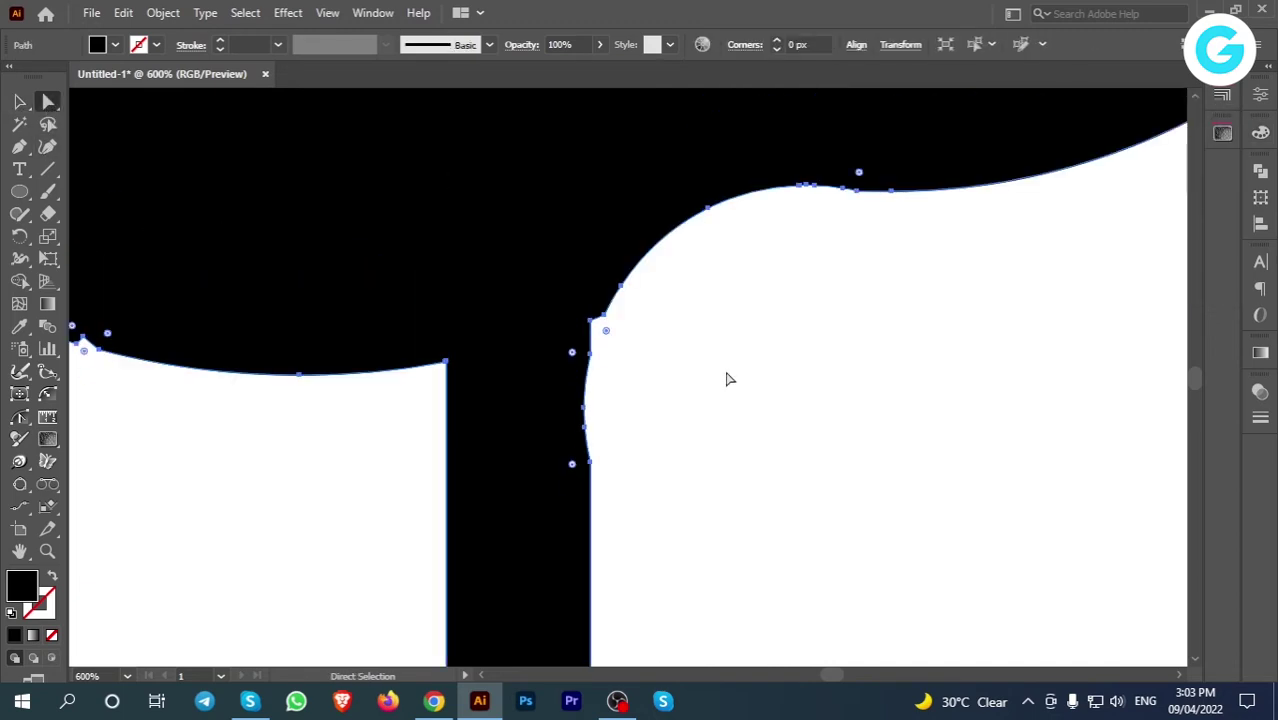
scroll(660, 395, down, 1)
drag(590, 432, 592, 331)
drag(586, 405, 592, 333)
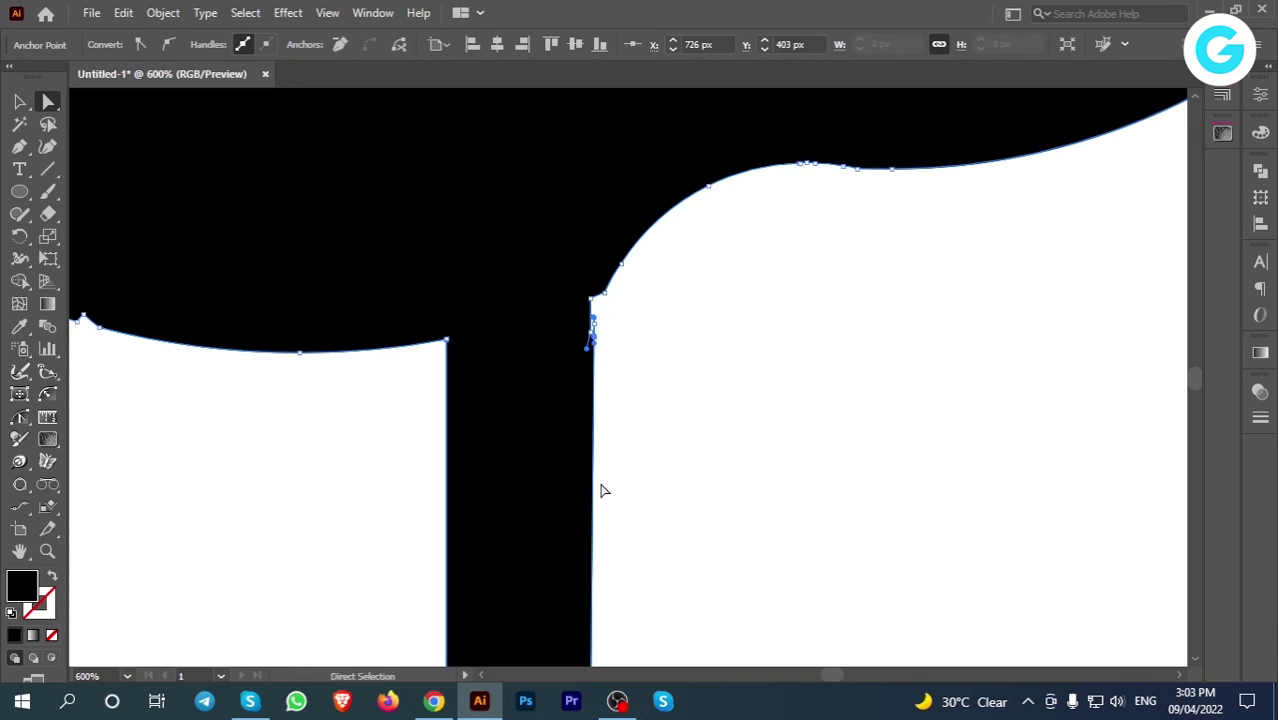
click(20, 102)
click(665, 405)
Step: Draw a closed black patch with the Pen tool along the front leg's upper front edge, overlapping the chest
click(20, 146)
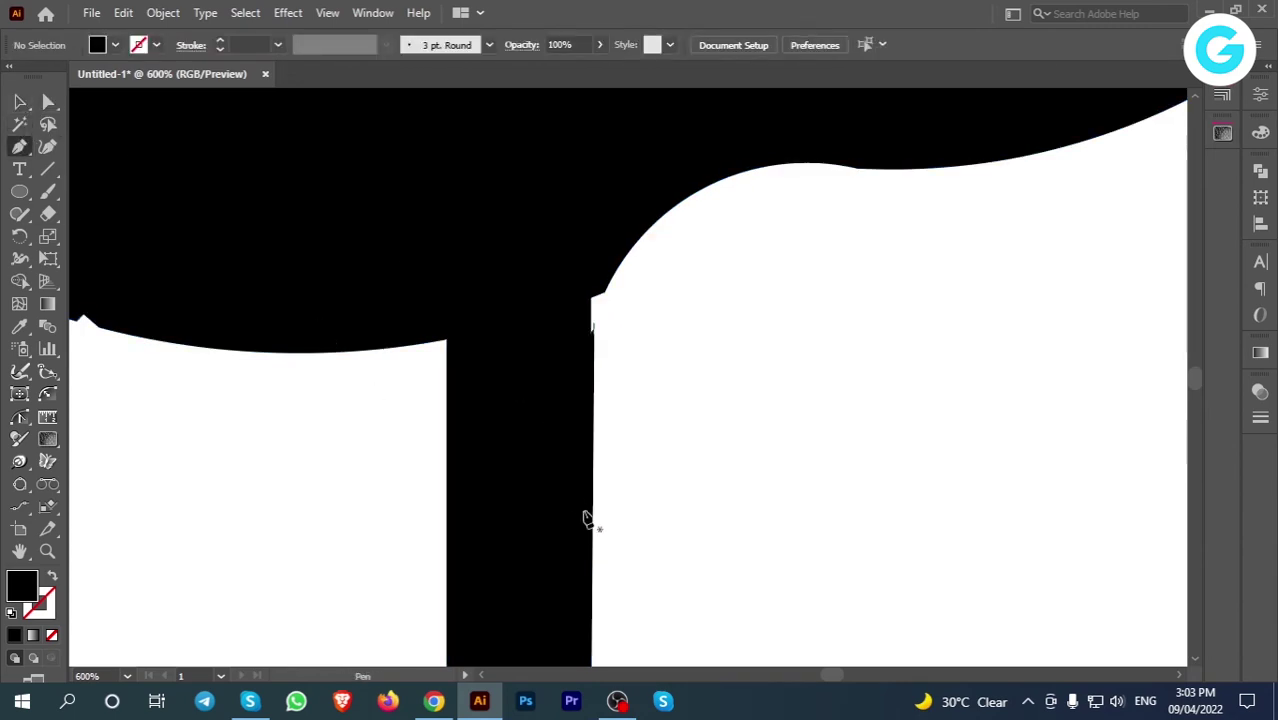
drag(592, 530, 587, 318)
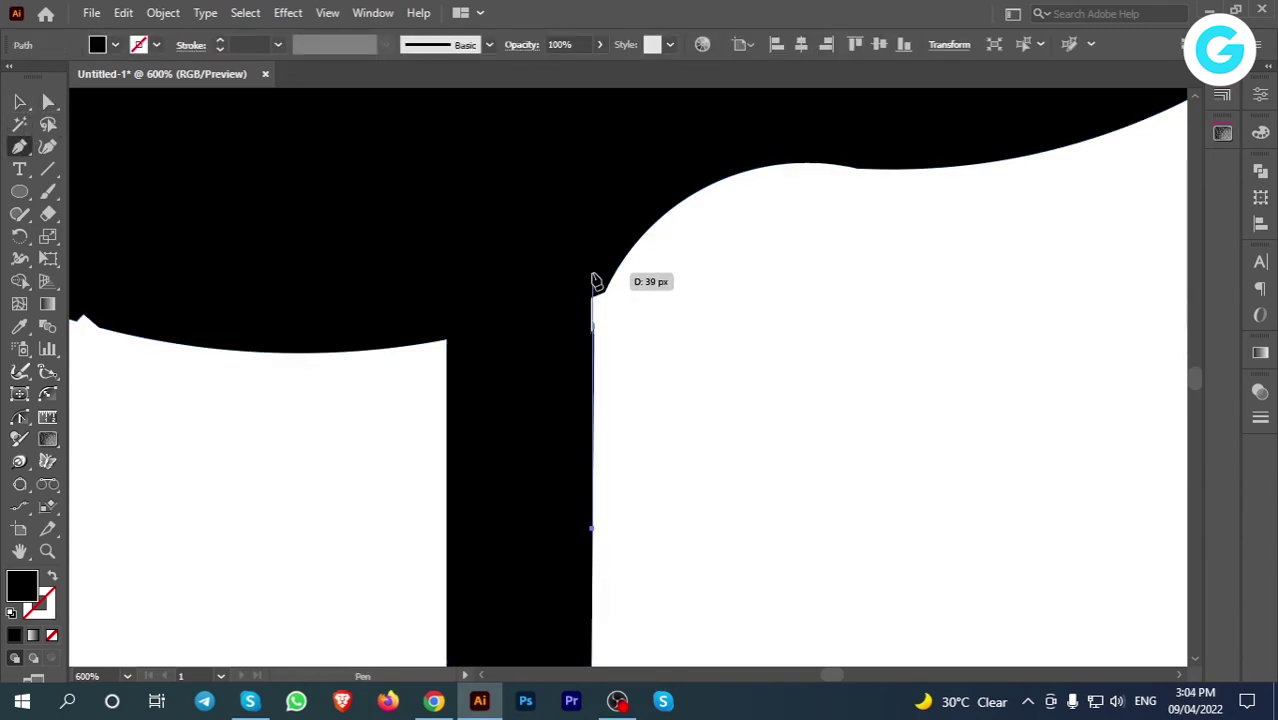
click(593, 274)
click(522, 303)
click(509, 447)
click(20, 102)
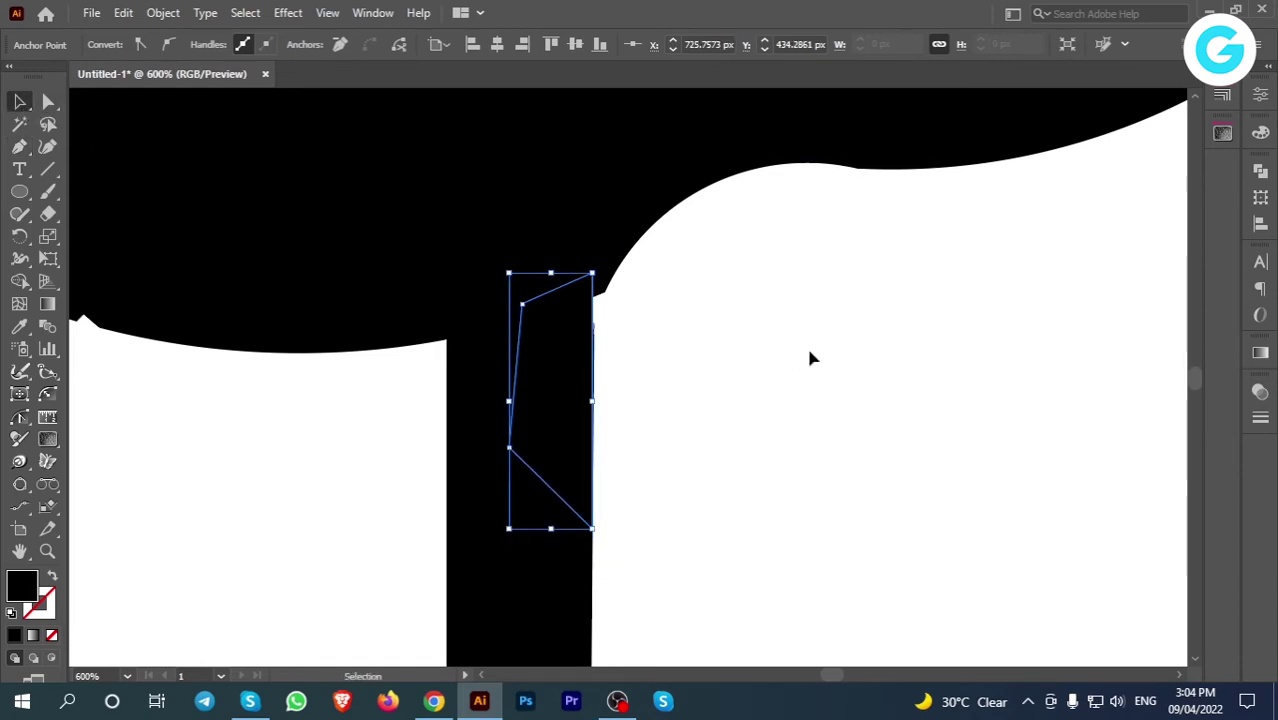
click(808, 350)
Step: Move the small corner point where the chest curve meets the front leg onto the leg's edge
scroll(810, 357, up, 1)
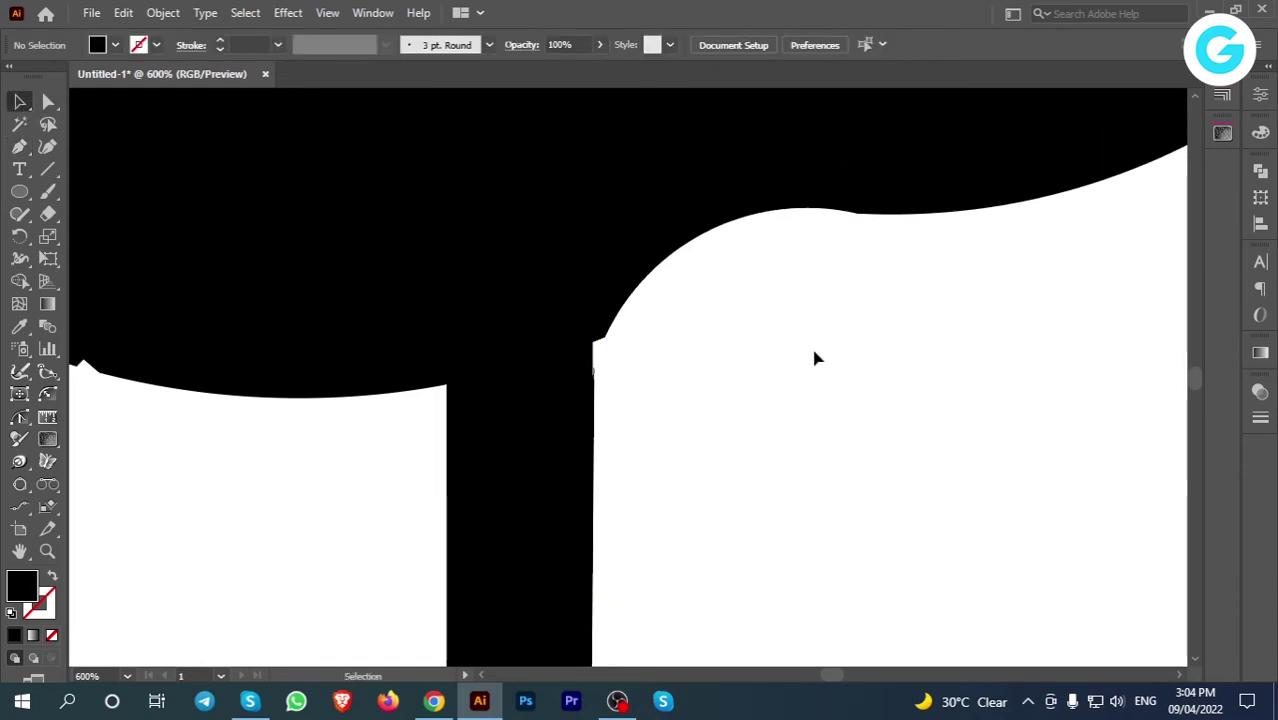
scroll(810, 346, up, 1)
key(a)
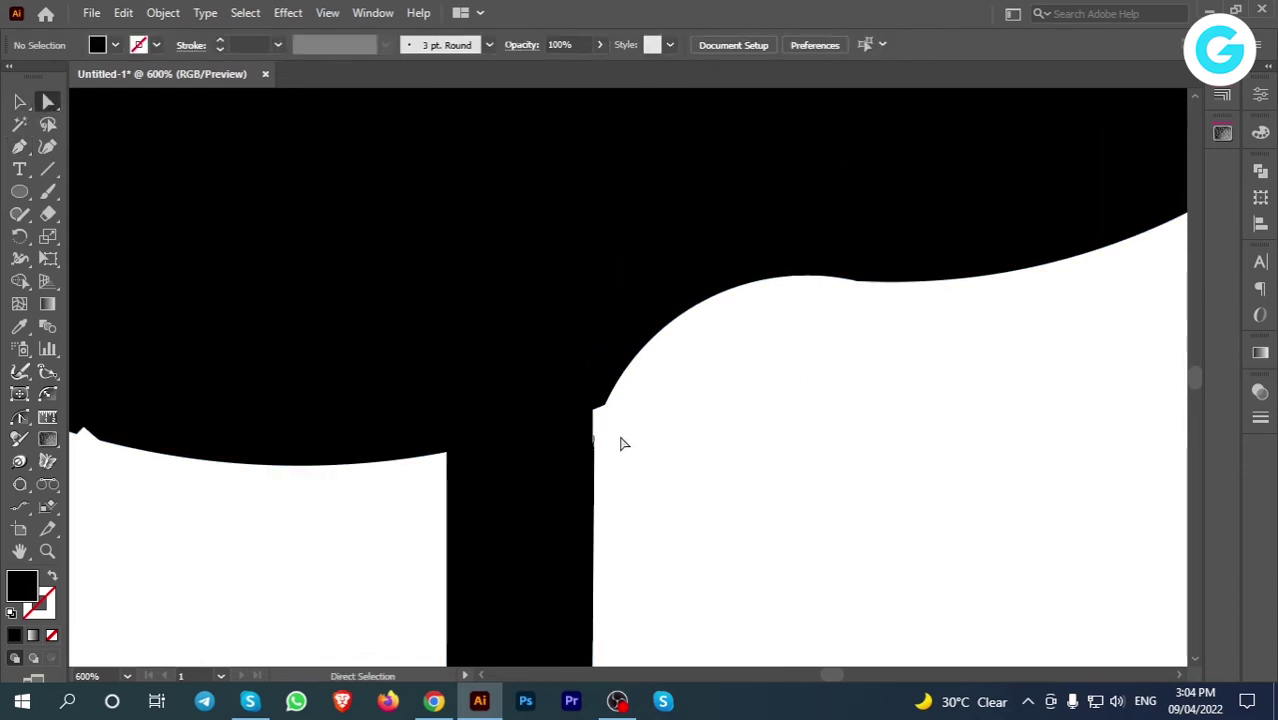
click(594, 410)
drag(606, 405, 594, 410)
click(760, 480)
Step: Draw a closed black patch with the Pen tool that follows the belly curve and covers its small notch
scroll(766, 481, up, 10)
scroll(839, 465, down, 4)
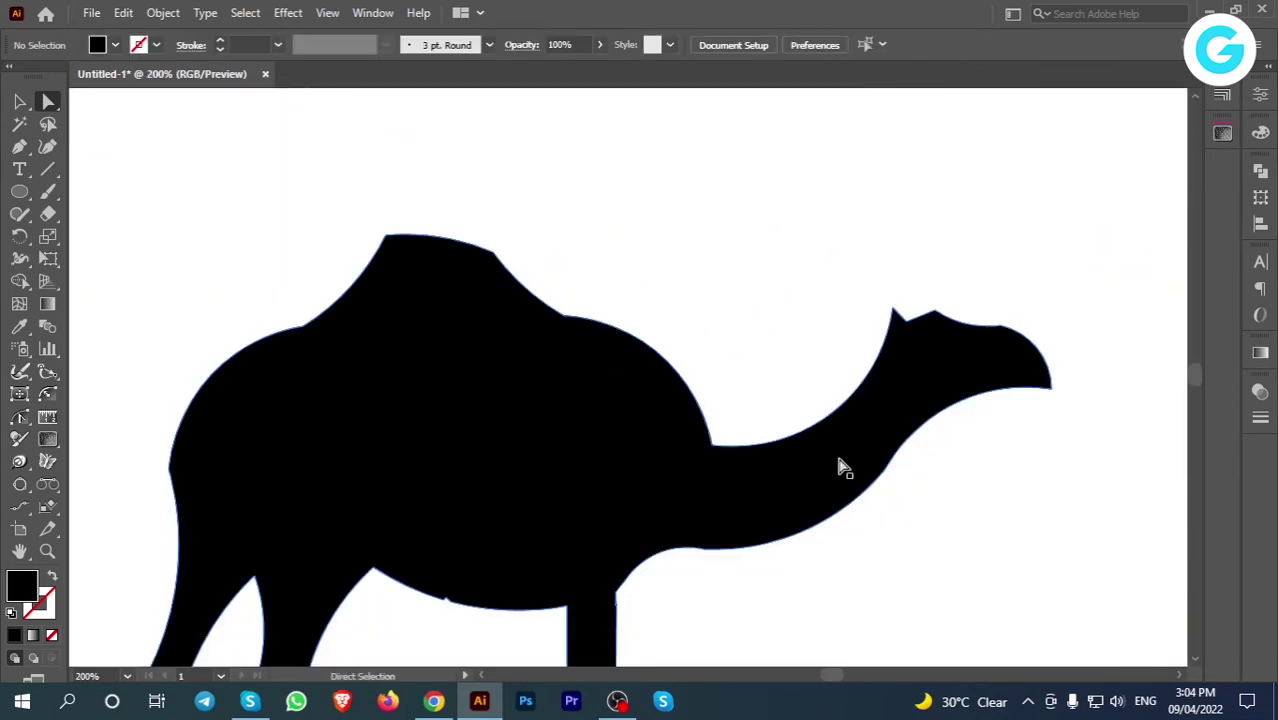
scroll(551, 494, up, 3)
scroll(690, 365, up, 5)
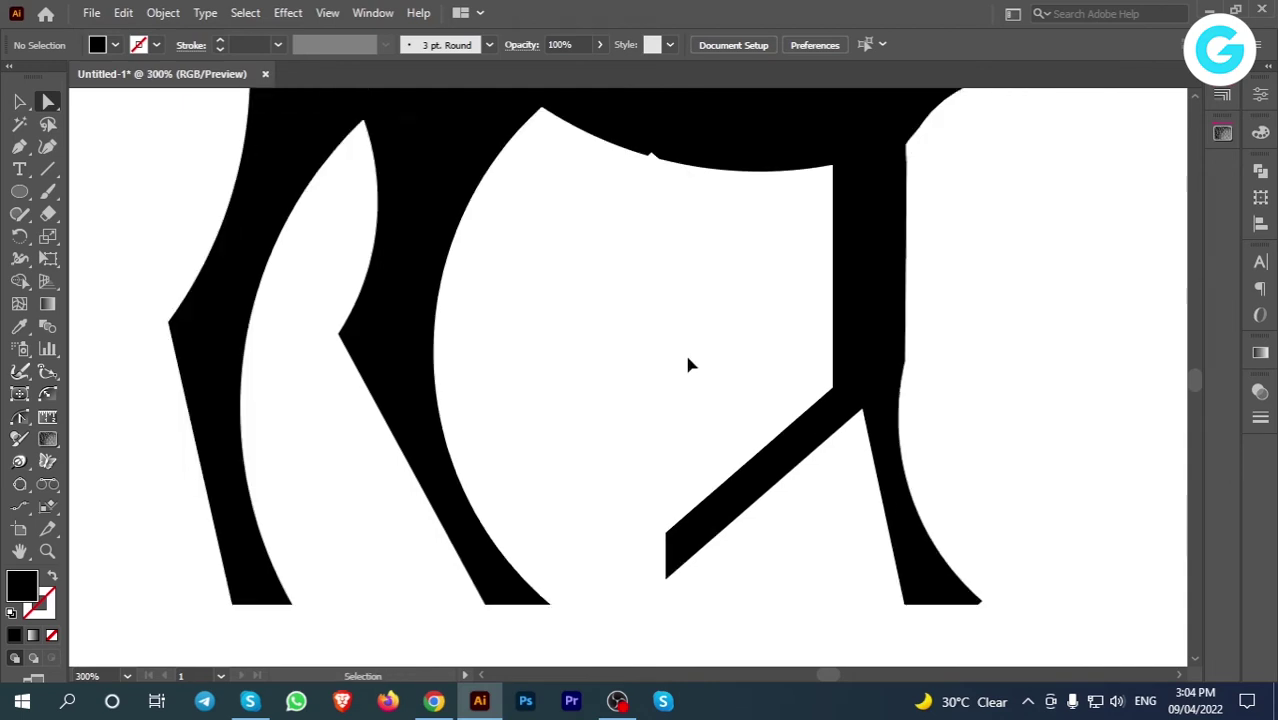
click(19, 146)
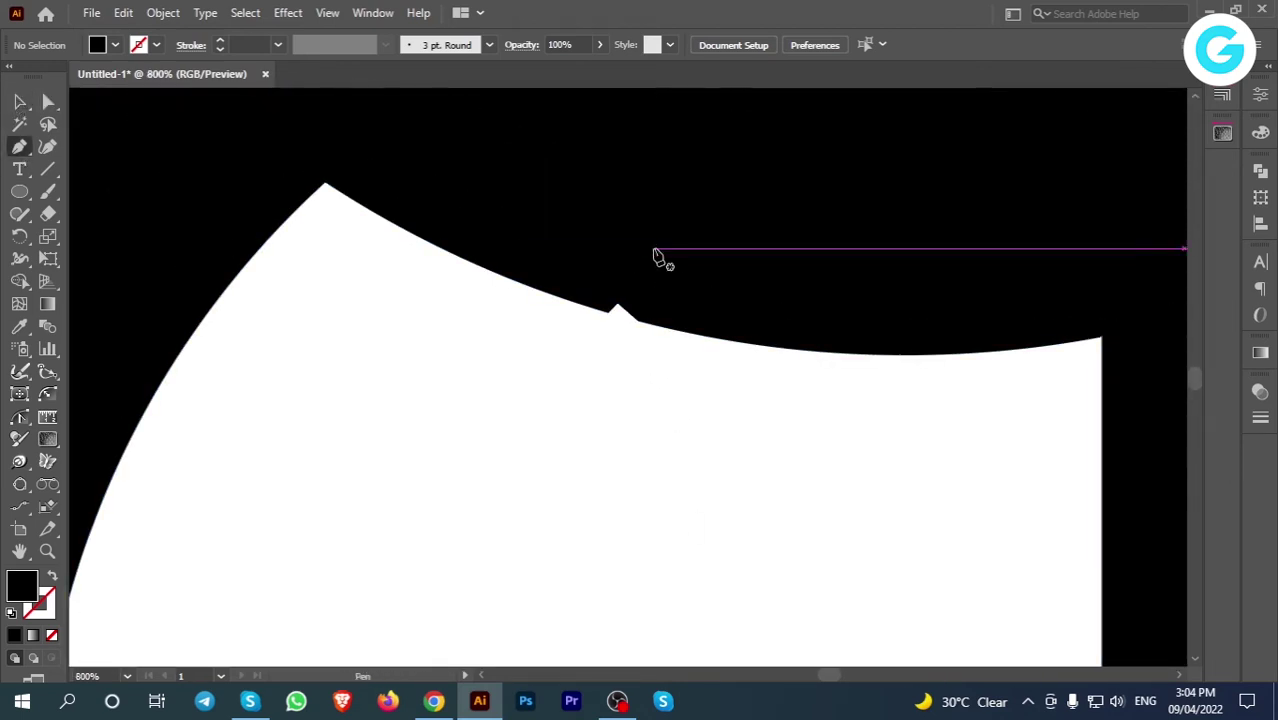
click(498, 274)
drag(820, 352, 1016, 371)
click(748, 228)
click(520, 203)
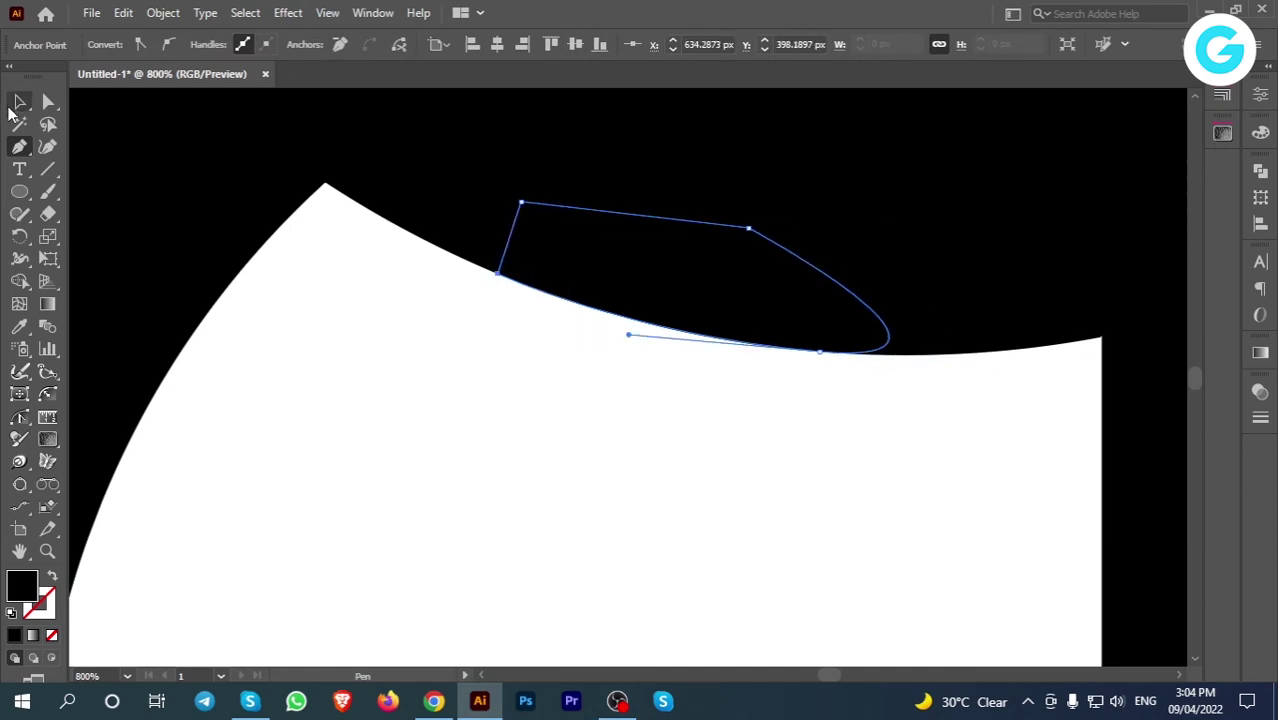
click(17, 104)
click(470, 430)
Step: Select all the artwork and unite the camel silhouette and the patches into one shape
scroll(470, 430, up, 2)
key(ctrl+0)
key(ctrl+a)
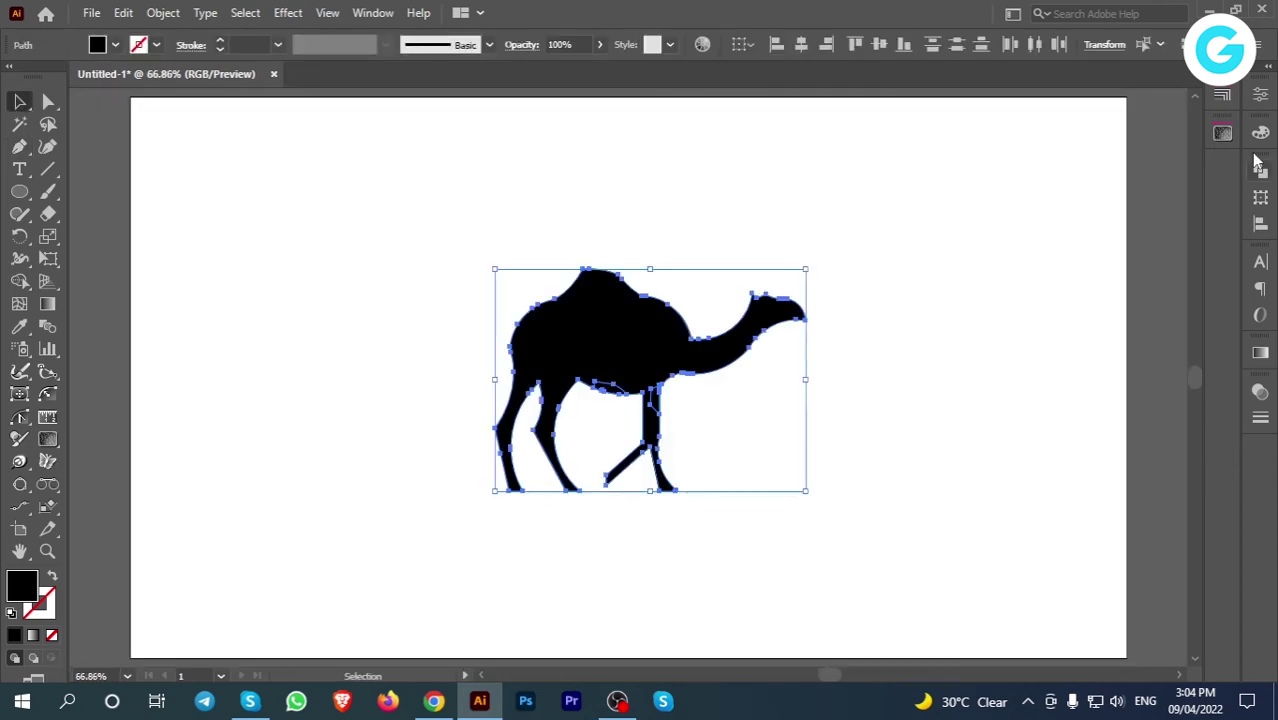
click(1260, 172)
click(1036, 210)
click(820, 228)
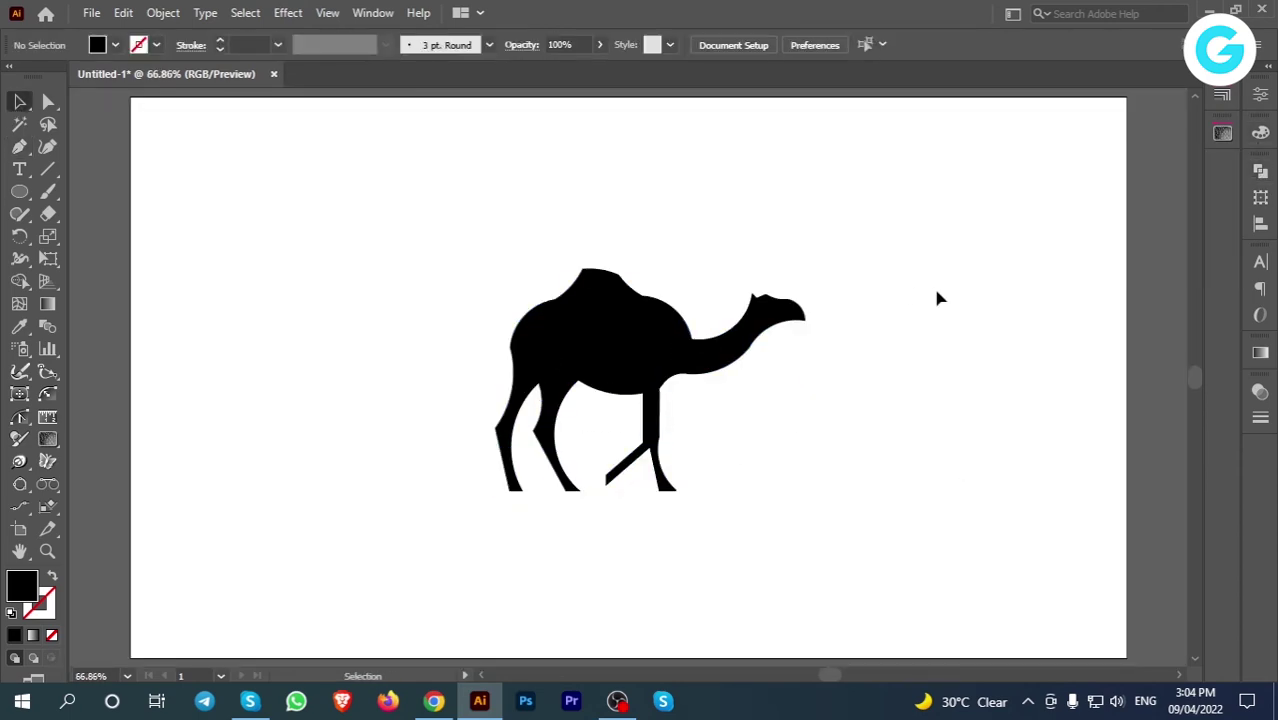
key(ctrl+plus)
key(ctrl+plus)
key(ctrl+plus)
scroll(941, 300, up, 1)
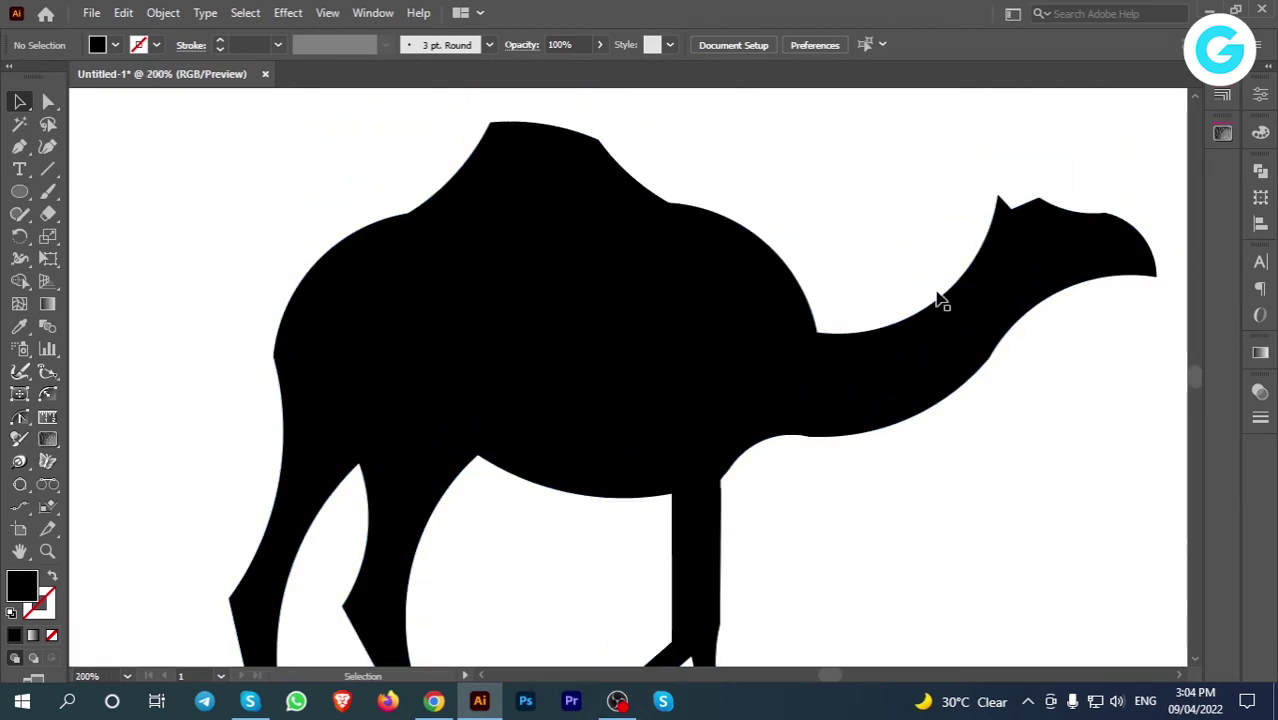
key(ctrl+minus)
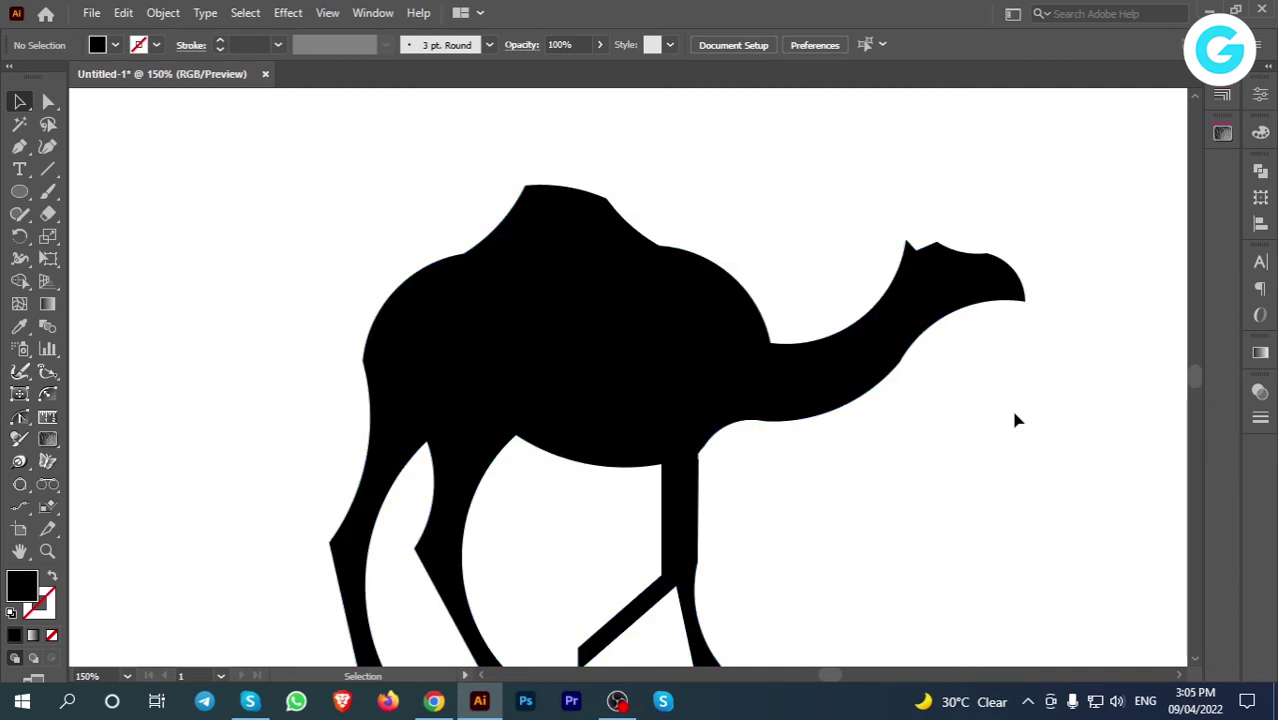
Step: Draw an unfilled circle with a black stroke over the camel's body and move it down toward the belly curve
scroll(1014, 413, down, 3)
drag(798, 381, 848, 424)
drag(664, 268, 816, 420)
click(52, 576)
click(20, 101)
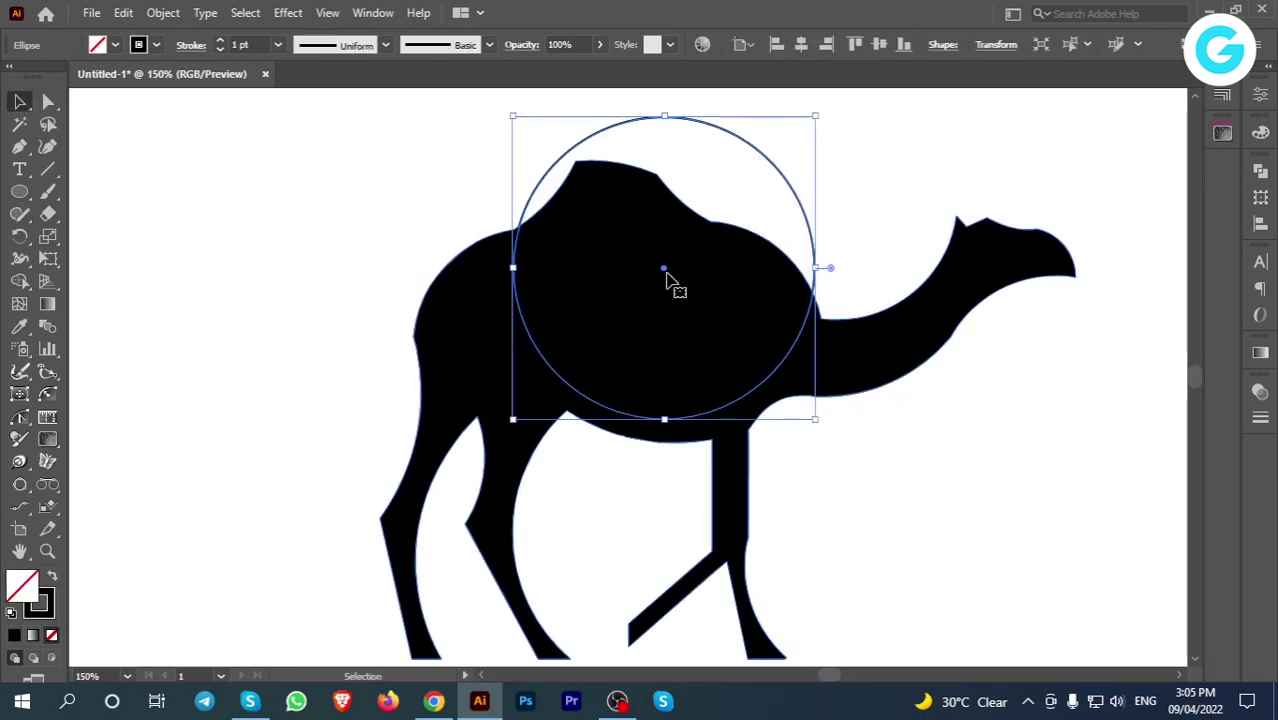
drag(668, 282, 668, 300)
scroll(680, 270, up, 3)
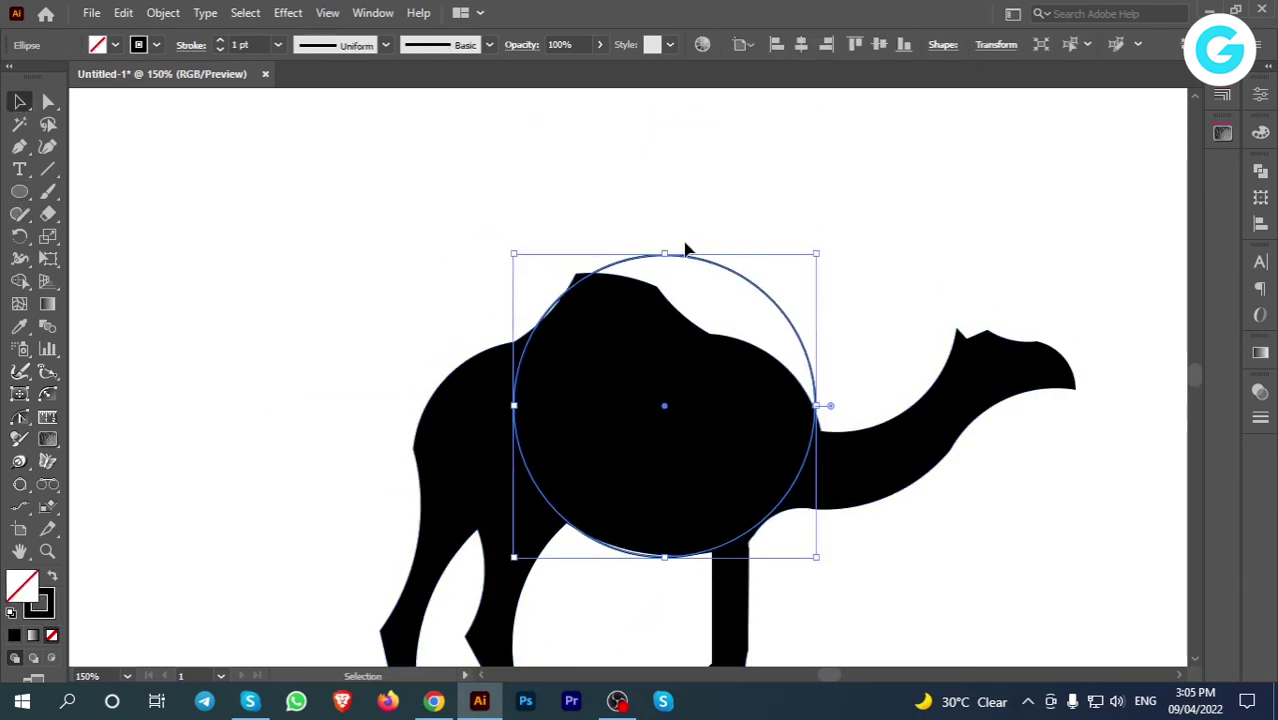
Step: Enlarge the circle upward and nudge it right so its lower arc lines up with the belly edge
drag(667, 248, 668, 197)
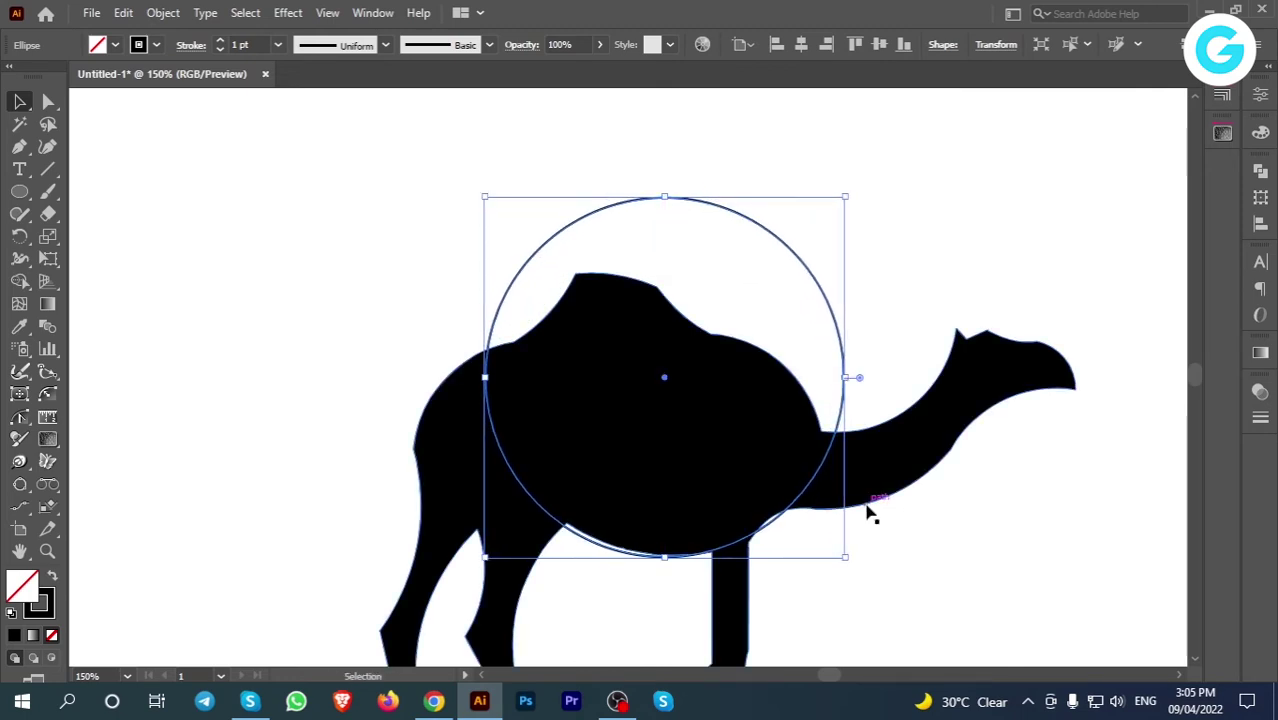
key(Right)
key(Right)
key(Right)
key(Right)
key(Right)
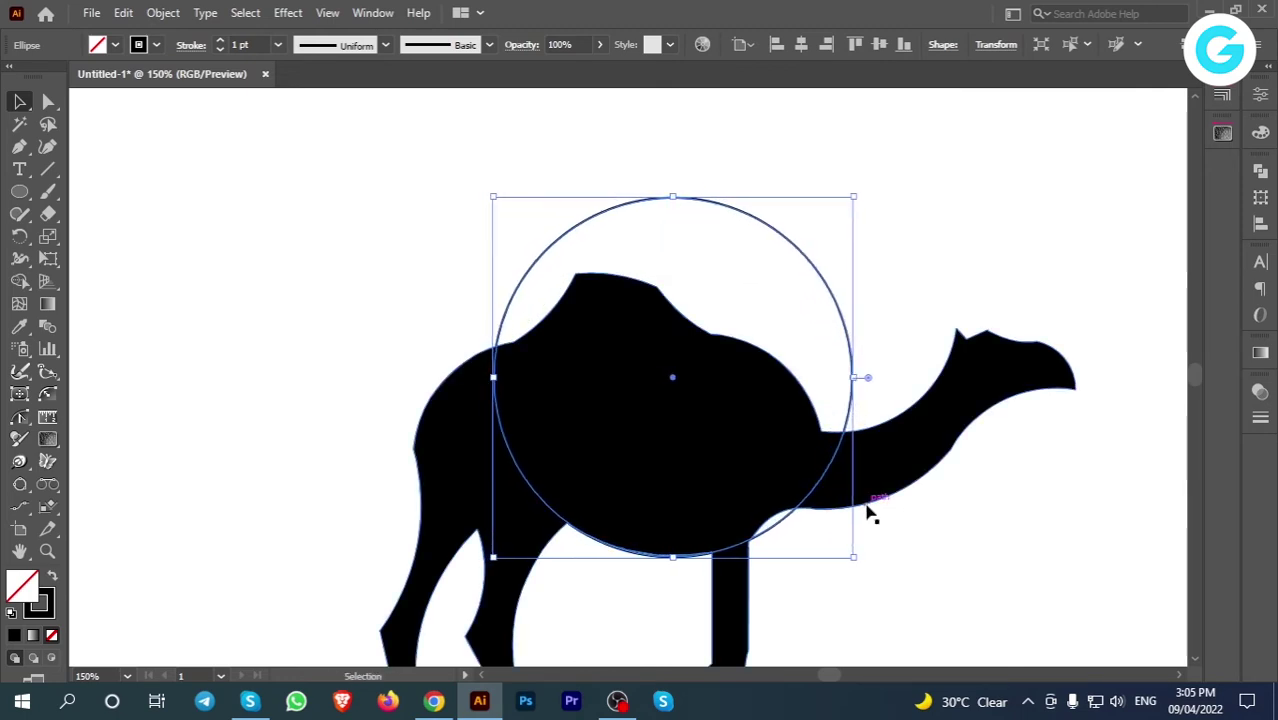
click(915, 532)
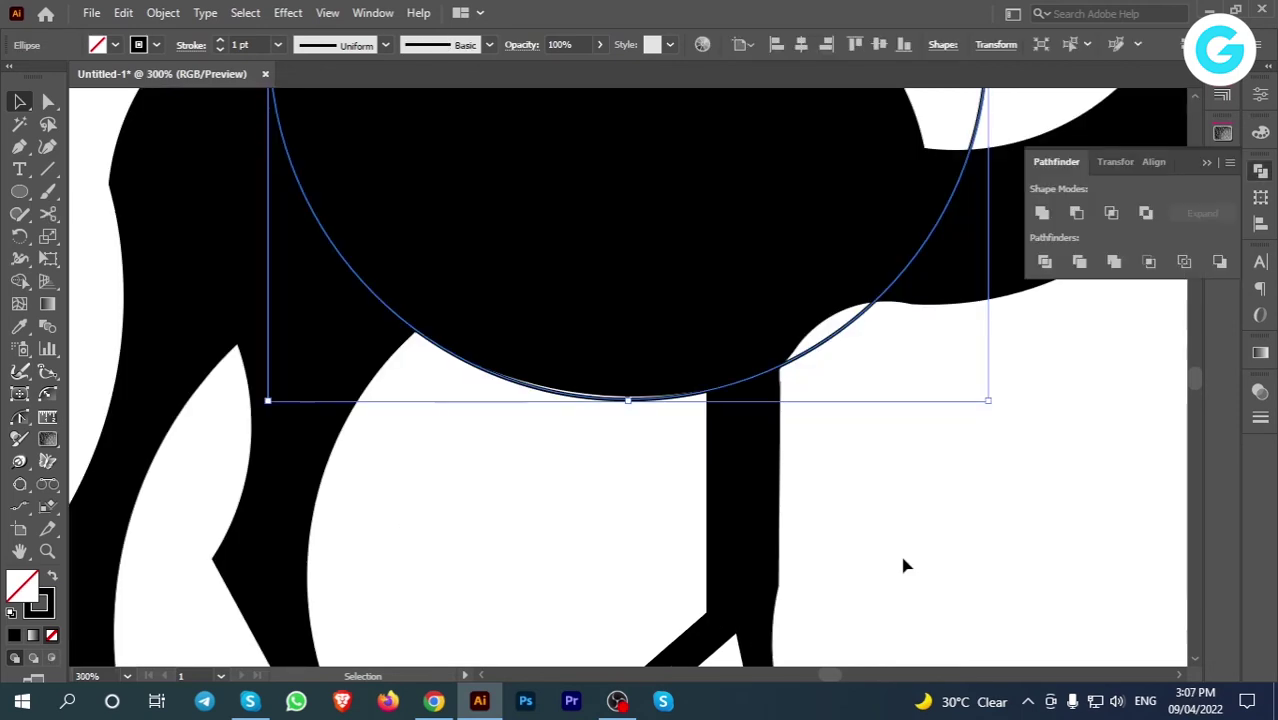
Step: Enlarge the circle a little and nudge it up so its arc meets the corner between belly and hind leg
click(902, 566)
click(813, 357)
scroll(799, 457, up, 3)
key(ctrl+minus)
key(ctrl+minus)
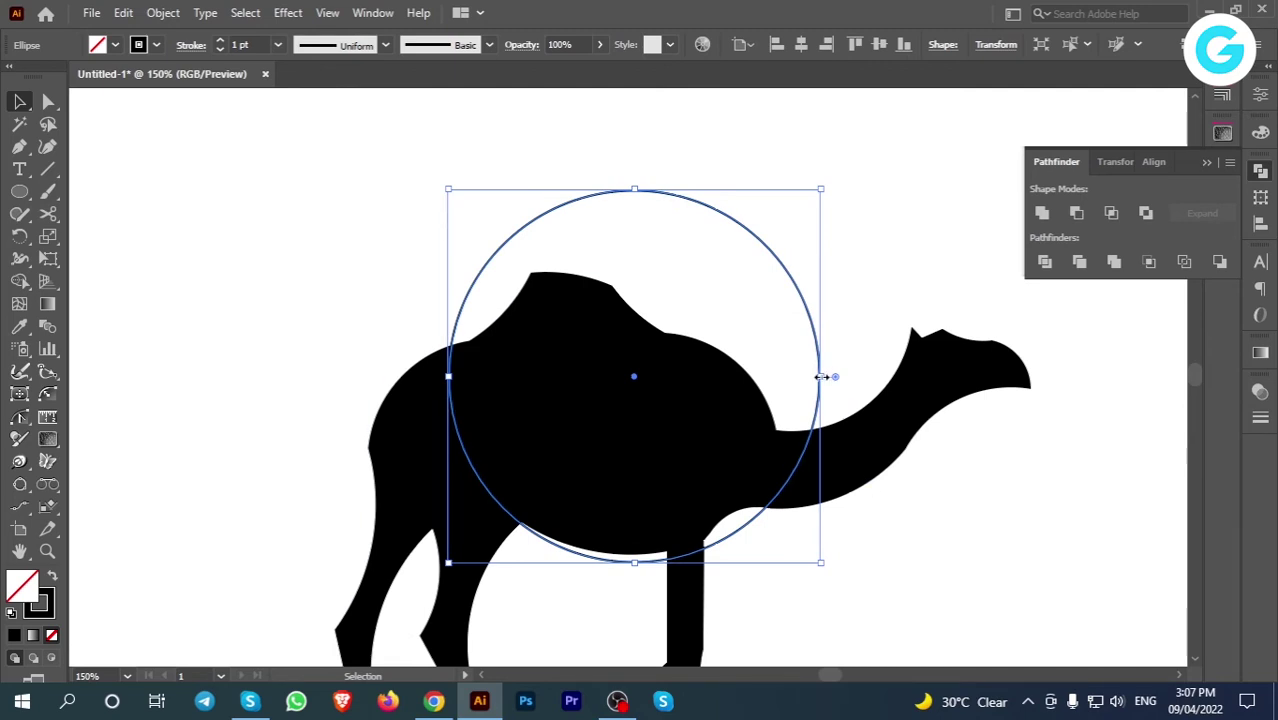
drag(820, 376, 836, 376)
key(Up)
key(Up)
key(Up)
key(Up)
key(Up)
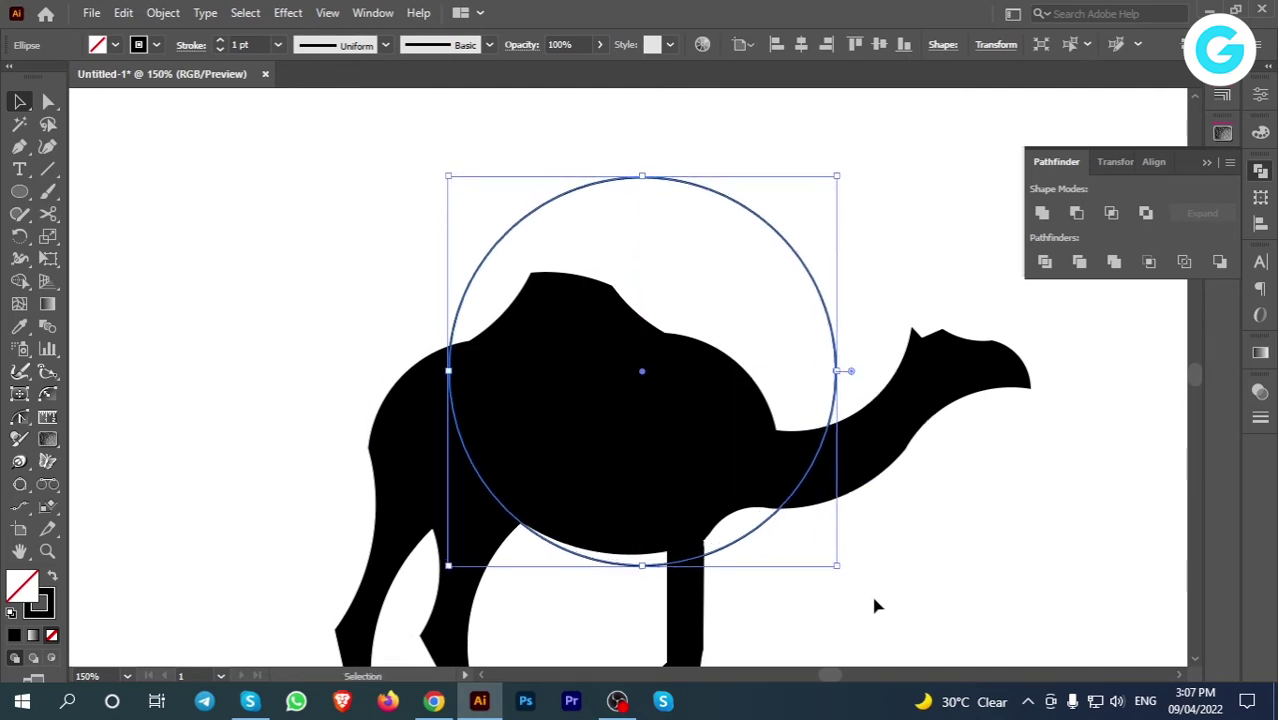
Step: Enlarge the circle further and shift it right and up, leaving its lowest point below the belly
drag(838, 566, 914, 587)
key(Up)
key(Up)
key(Up)
key(Up)
key(Right)
key(Right)
key(Right)
key(Right)
key(Right)
key(Right)
key(Right)
key(Up)
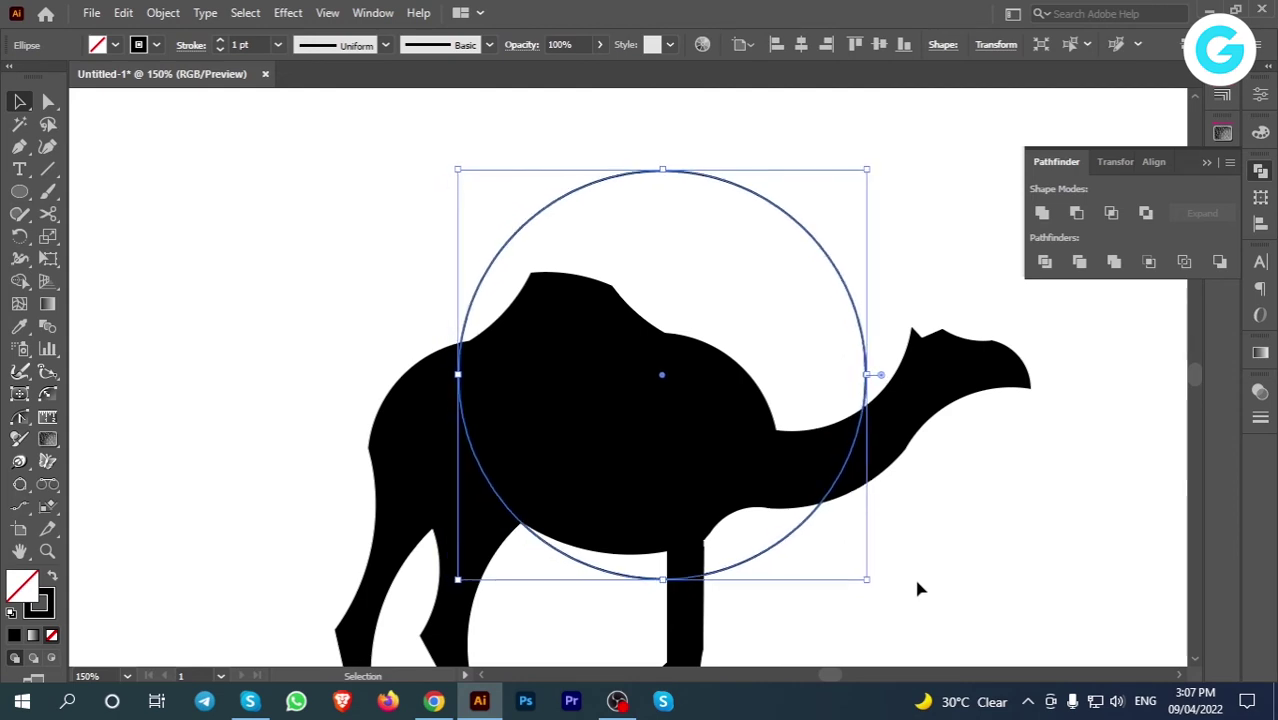
Step: Fine-tune the circle's size and position up and left so it passes through the belly and hind leg corner
key(Left)
key(Up)
key(Left)
key(Up)
key(Left)
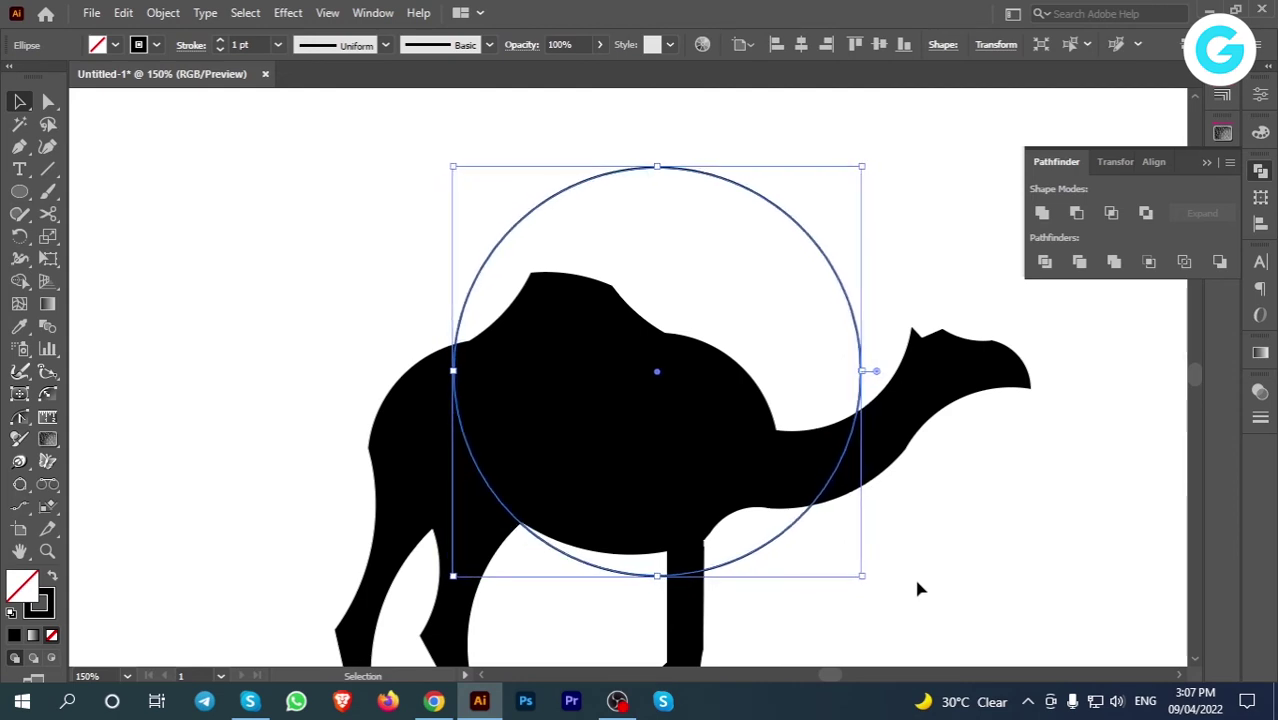
key(Up)
drag(862, 575, 849, 522)
key(Left)
key(Left)
click(885, 578)
Step: Cut the circle with Scissors at its lowest point and inside the rear body, and delete the larger arc
key(ctrl+plus)
key(ctrl+plus)
scroll(885, 575, down, 3)
key(c)
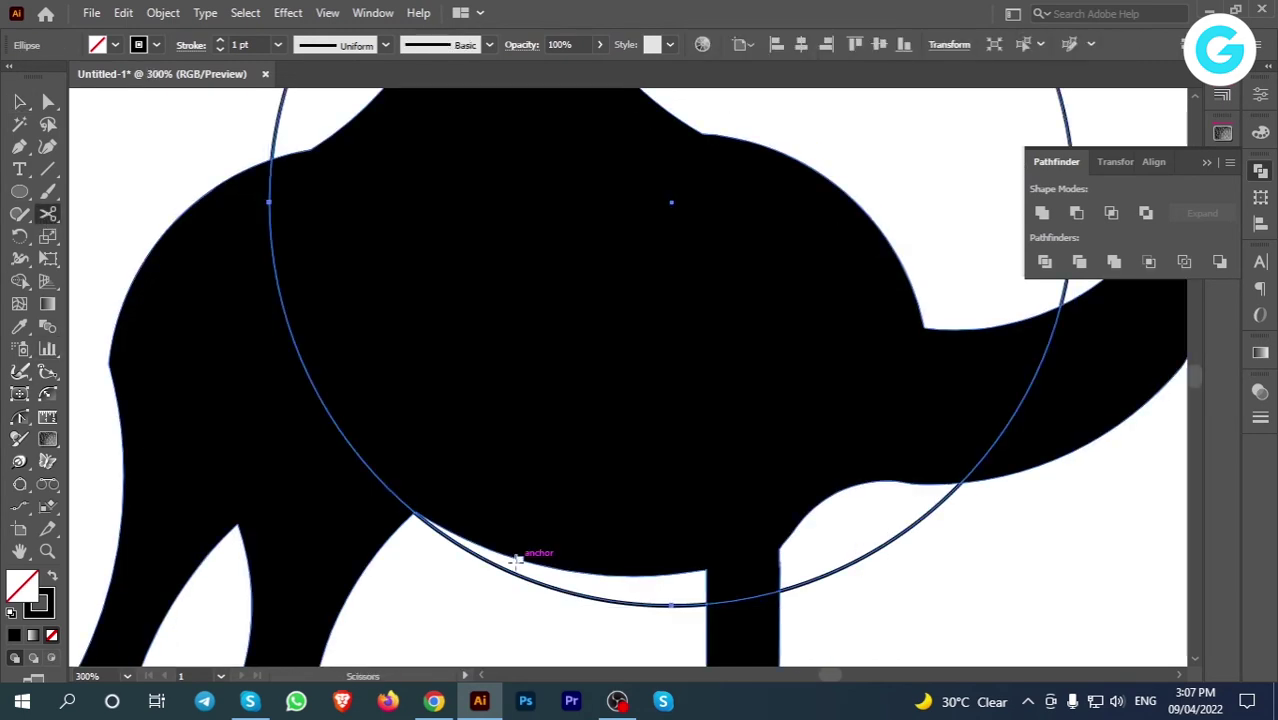
click(671, 605)
click(311, 380)
key(v)
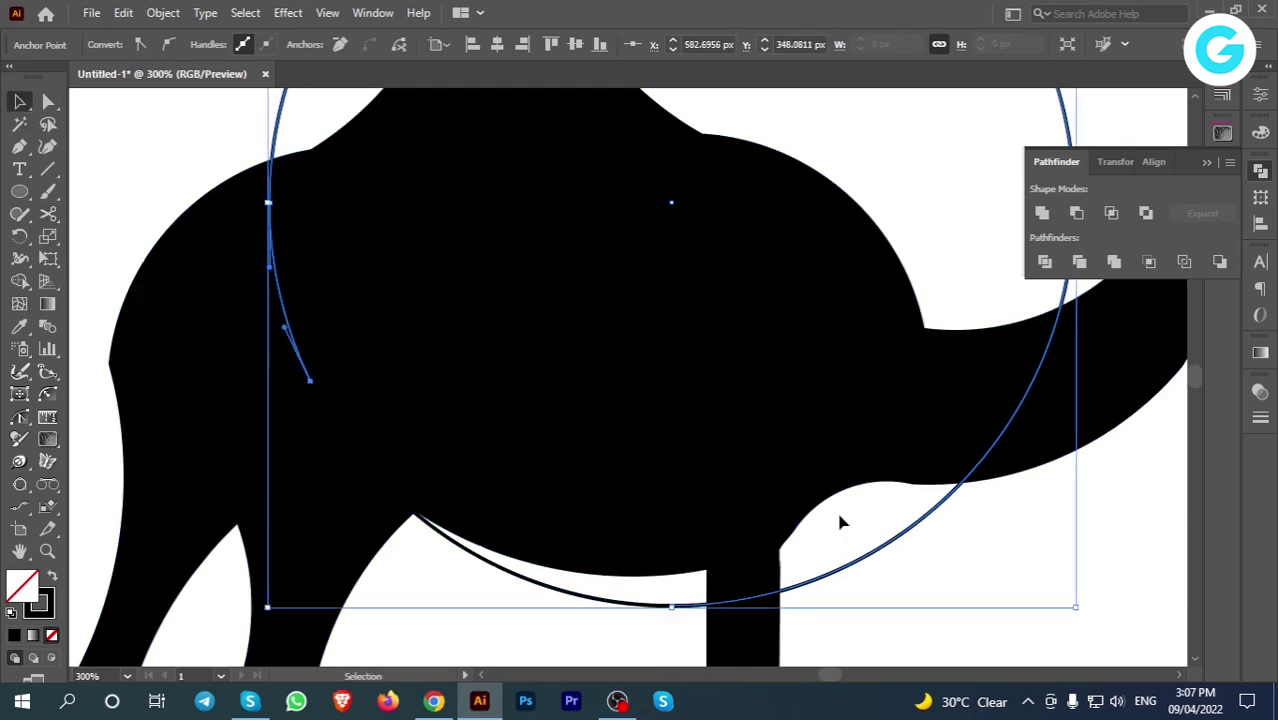
click(901, 538)
key(Delete)
Step: Apply the tapered triangular width profile to the remaining belly arc and set its stroke weight to 4 pt
click(627, 604)
click(340, 45)
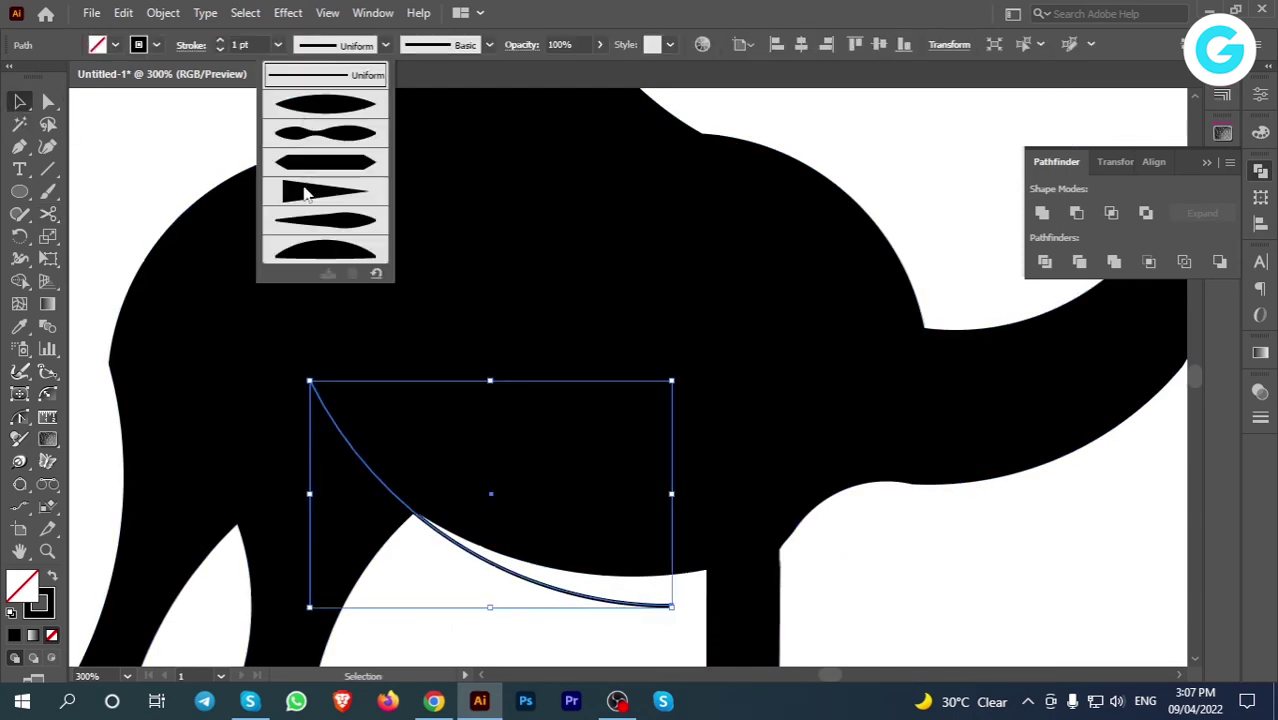
click(306, 191)
click(256, 45)
scroll(259, 43, up, 4)
scroll(259, 43, up, 1)
scroll(259, 43, down, 3)
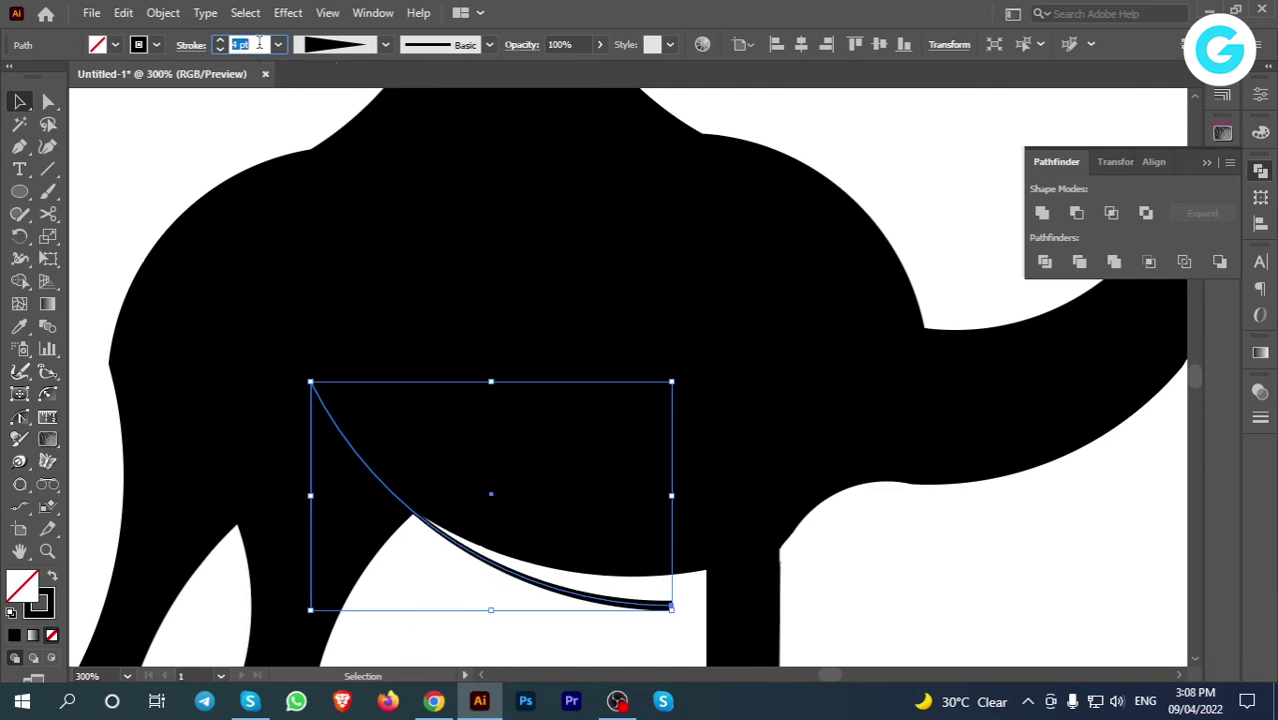
scroll(264, 71, up, 1)
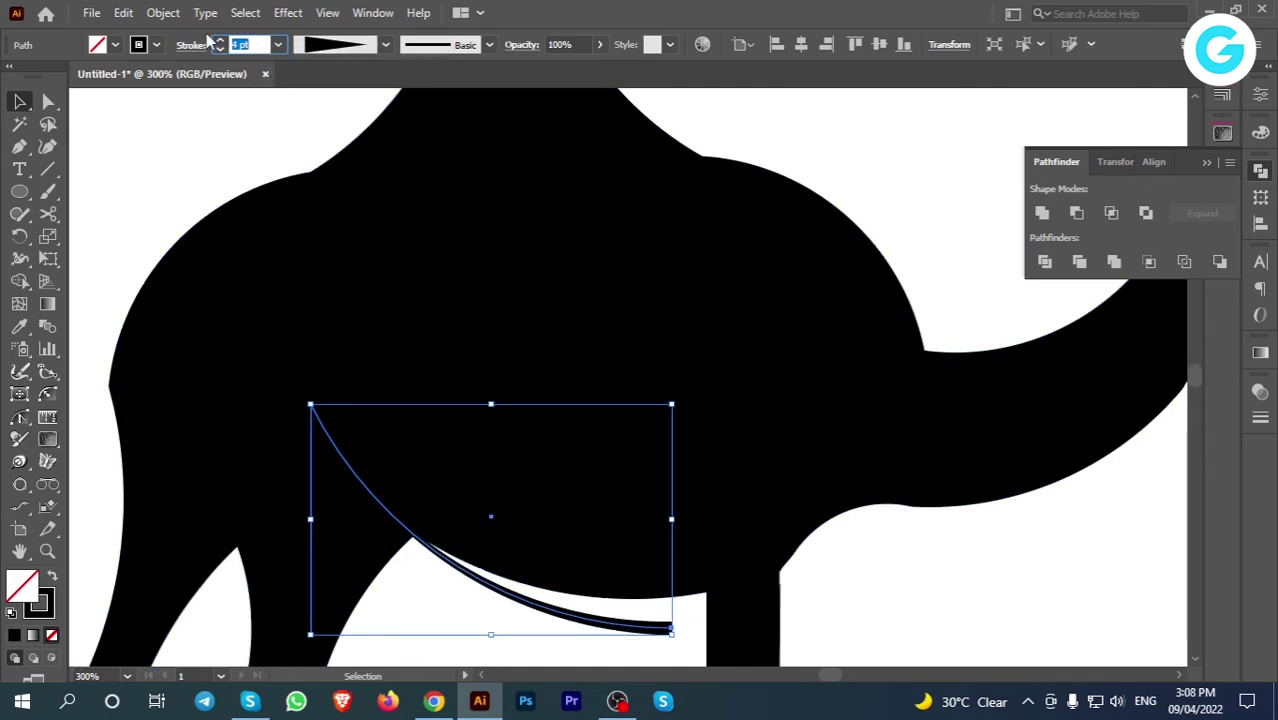
Step: Expand the tapered arc's appearance and divide the camel silhouette with it
click(163, 12)
click(240, 434)
click(163, 13)
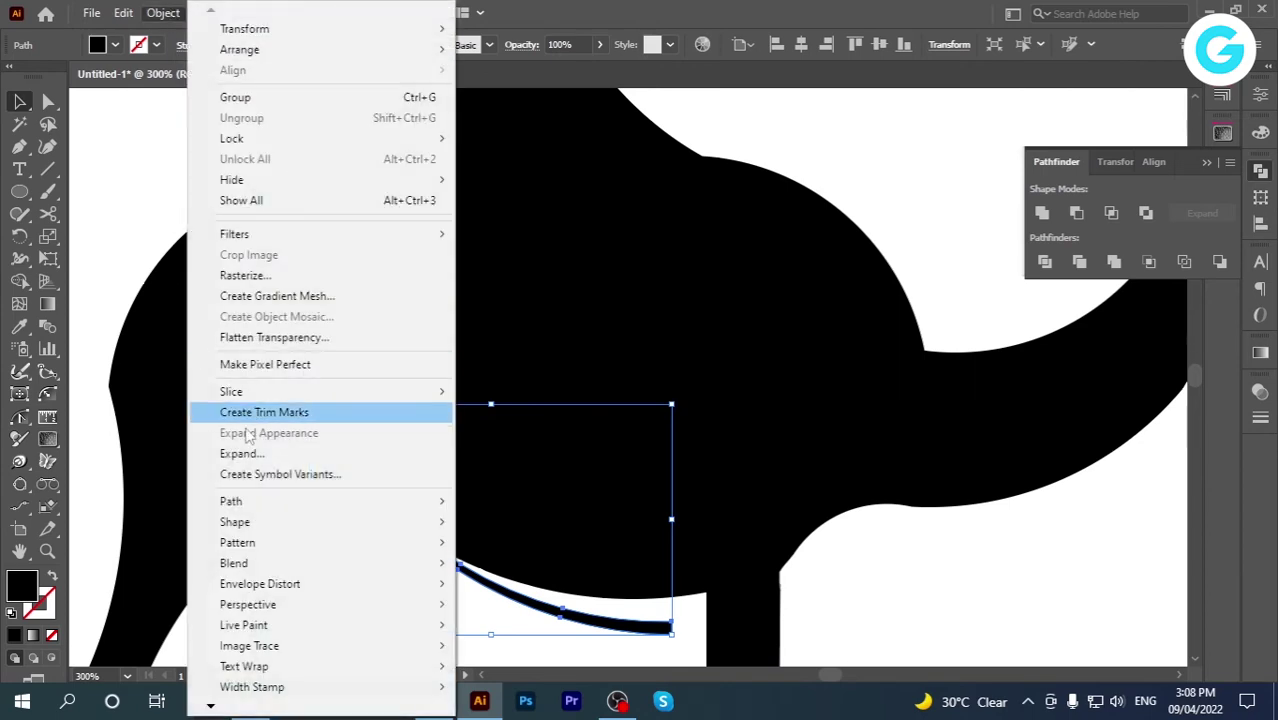
click(549, 521)
shift+click(828, 448)
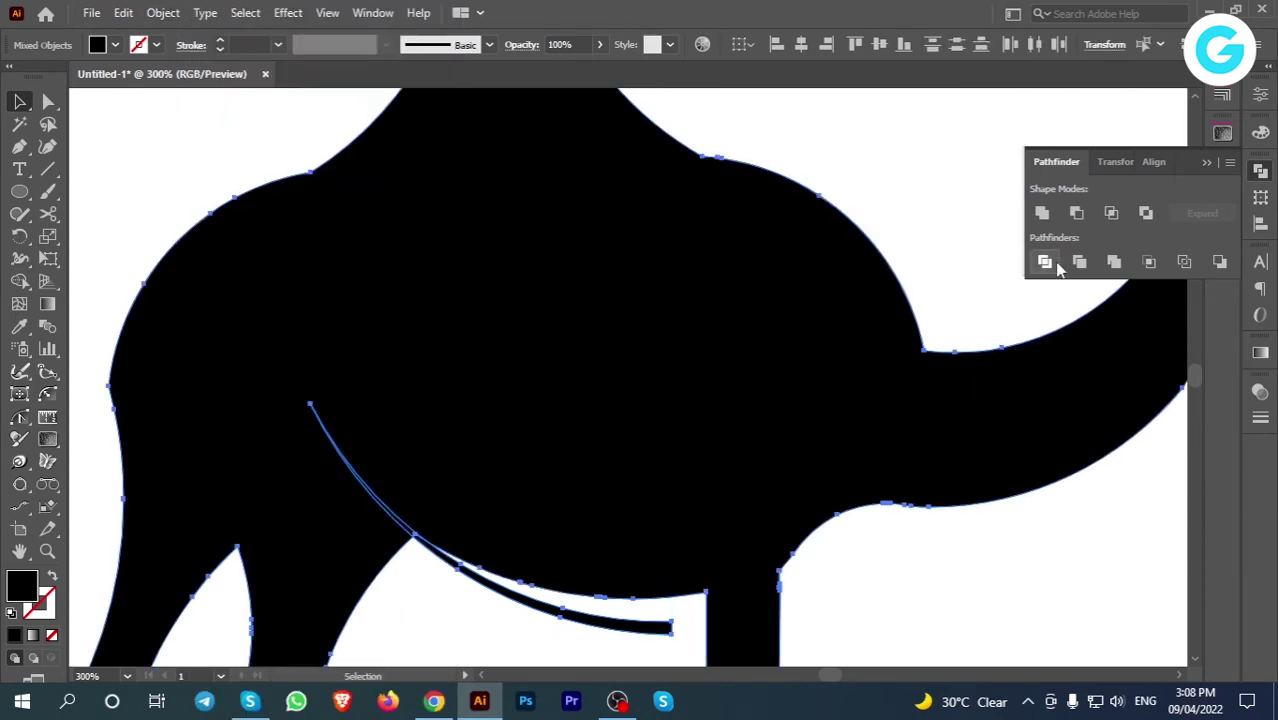
click(1077, 213)
key(ctrl+z)
click(804, 598)
click(765, 561)
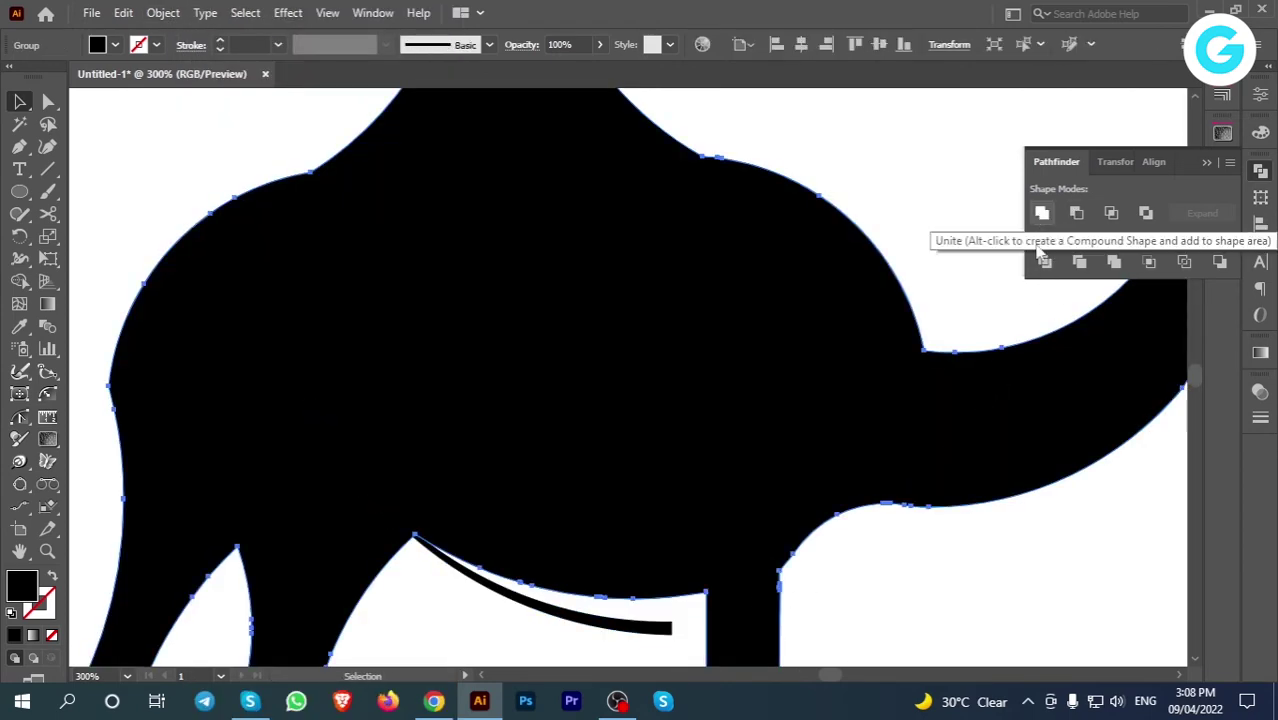
click(856, 545)
click(492, 535)
Step: Ungroup the divided artwork and delete the strip below the belly and the sliver inside the hind leg
right_click(795, 326)
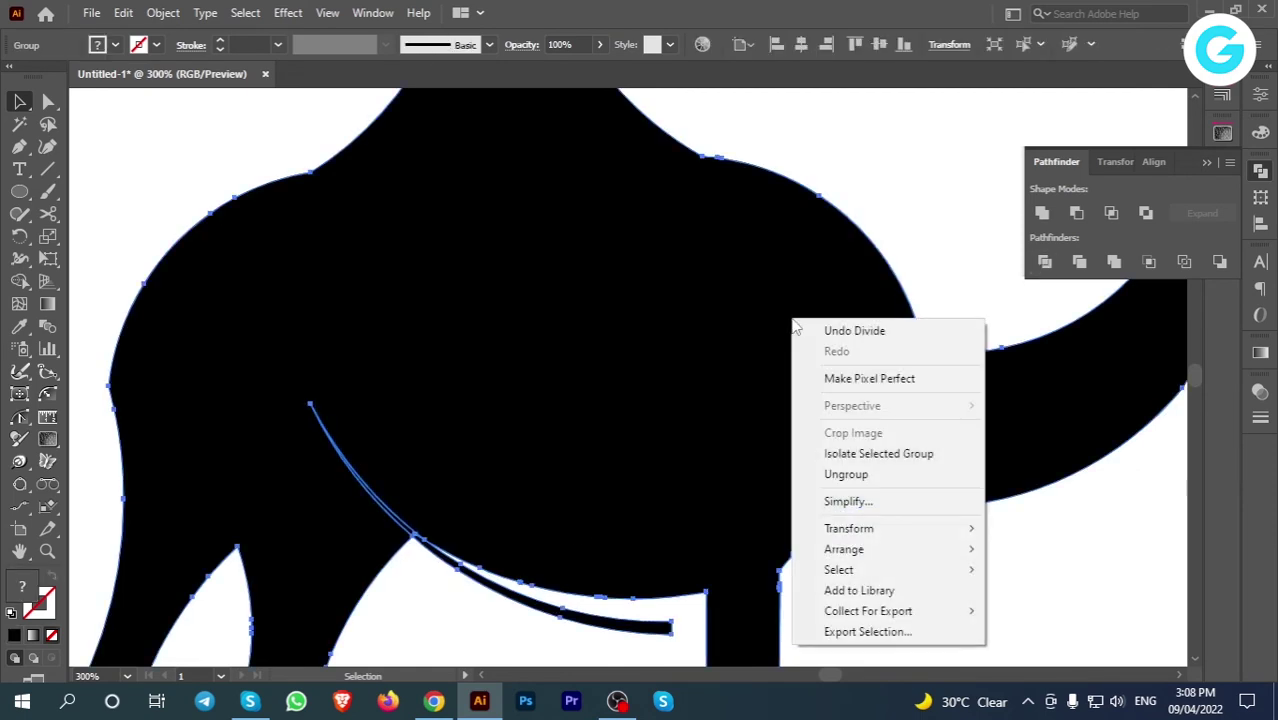
click(846, 475)
scroll(944, 612, down, 3)
click(938, 608)
click(614, 512)
key(Delete)
click(412, 420)
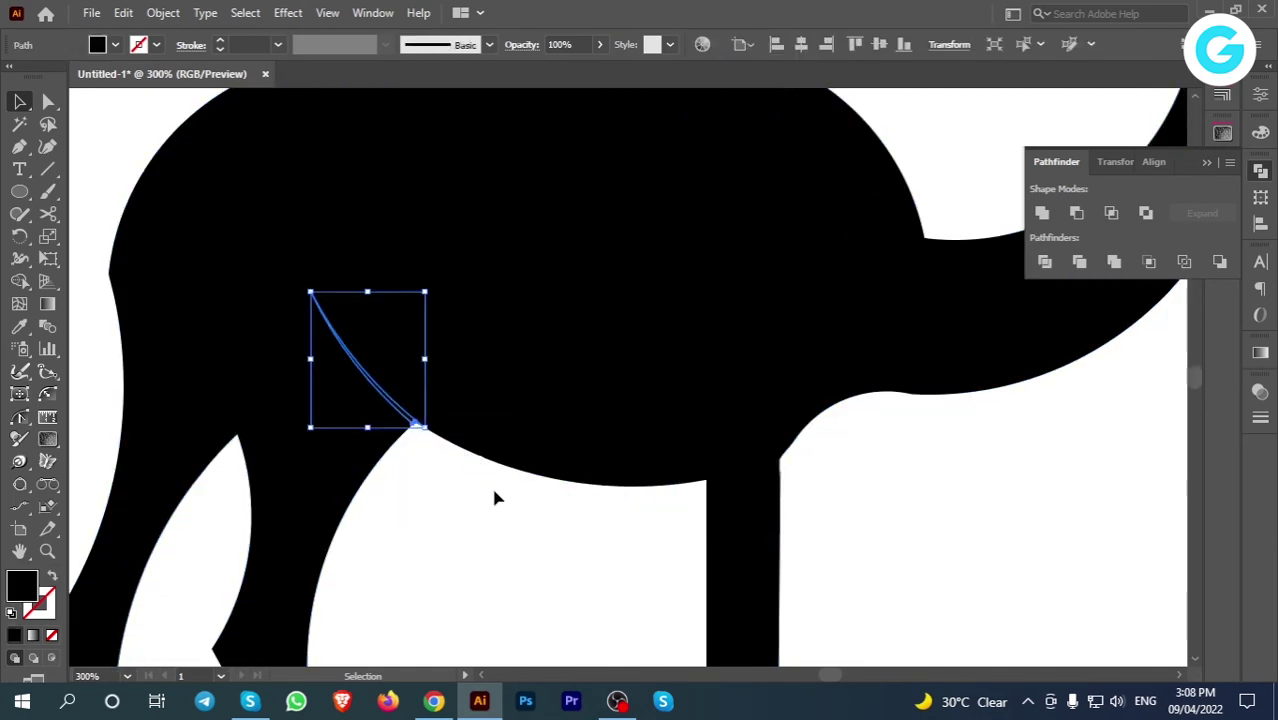
click(494, 497)
key(ctrl+0)
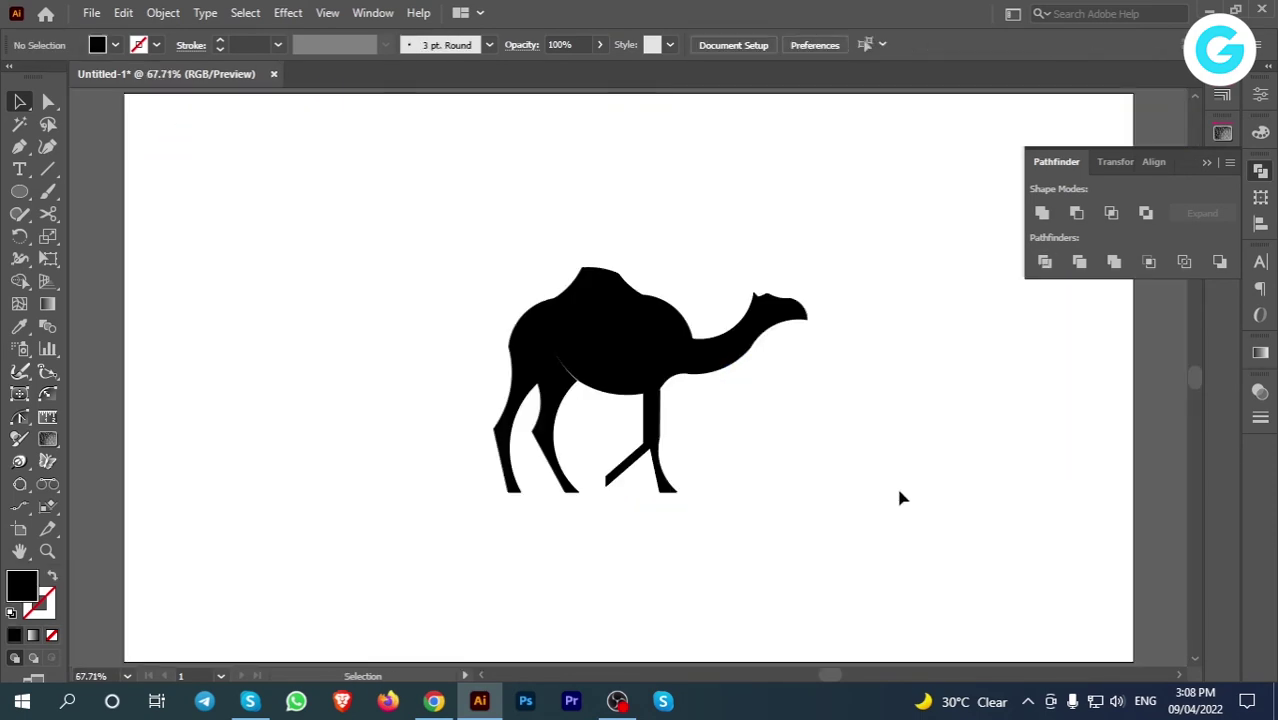
Step: Undo the sliver deletions, ungrouping, division and expansion back to the editable tapered stroke
key(ctrl+z)
key(ctrl+z)
key(ctrl+z)
key(ctrl+z)
key(ctrl+z)
key(ctrl+z)
key(ctrl+z)
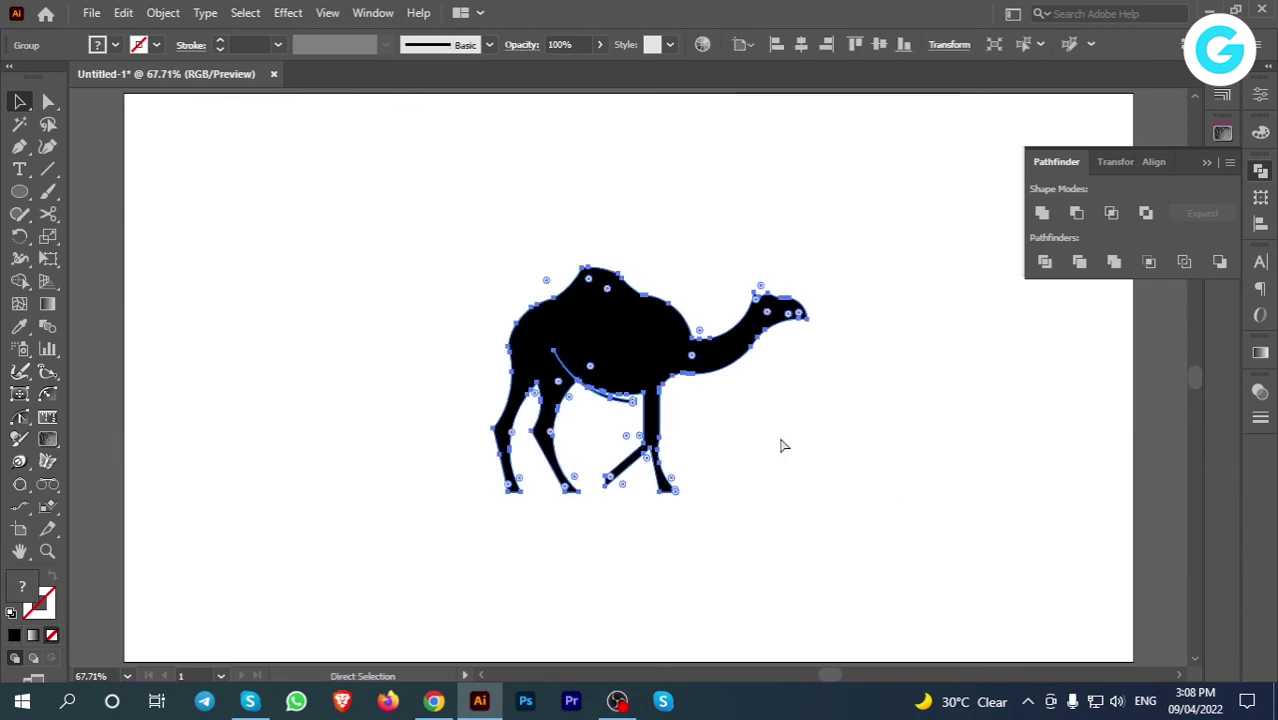
key(ctrl+plus)
key(ctrl+plus)
key(ctrl+plus)
key(ctrl+z)
key(ctrl+z)
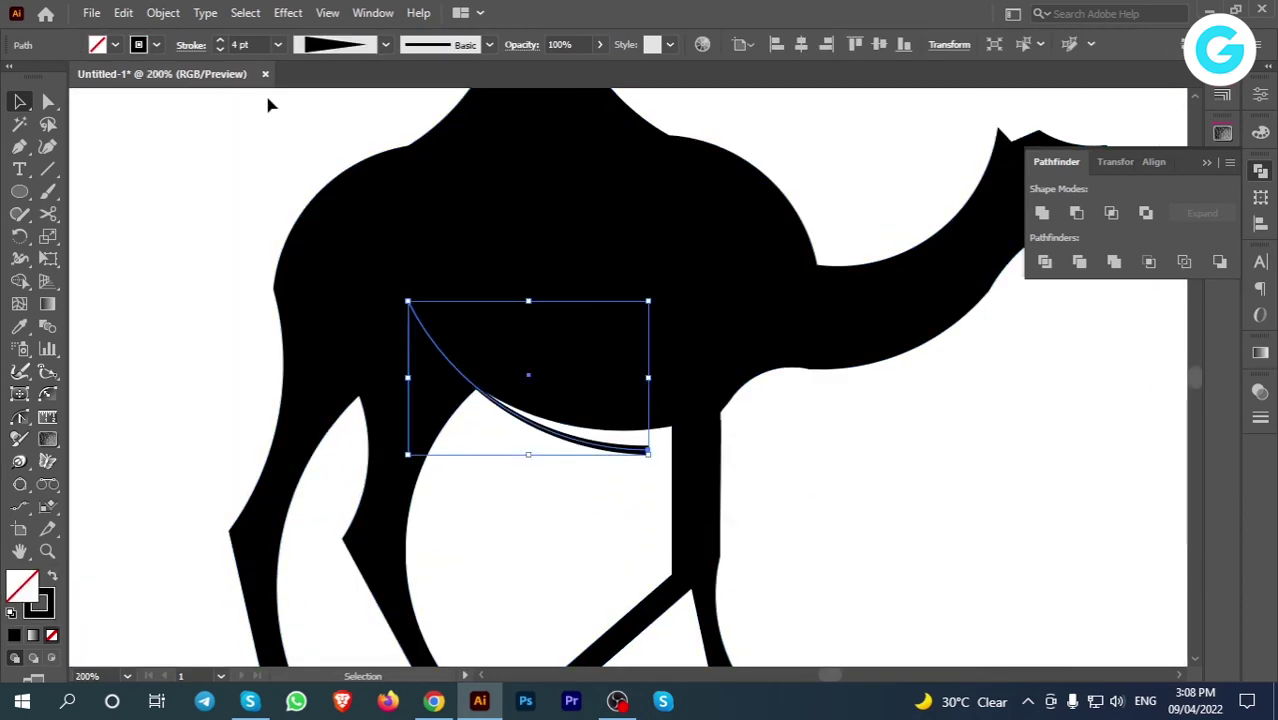
Step: Thicken the tapered arc by setting its stroke weight to 13 pt
scroll(258, 45, up, 4)
text(10)
key(Return)
text(15)
key(Return)
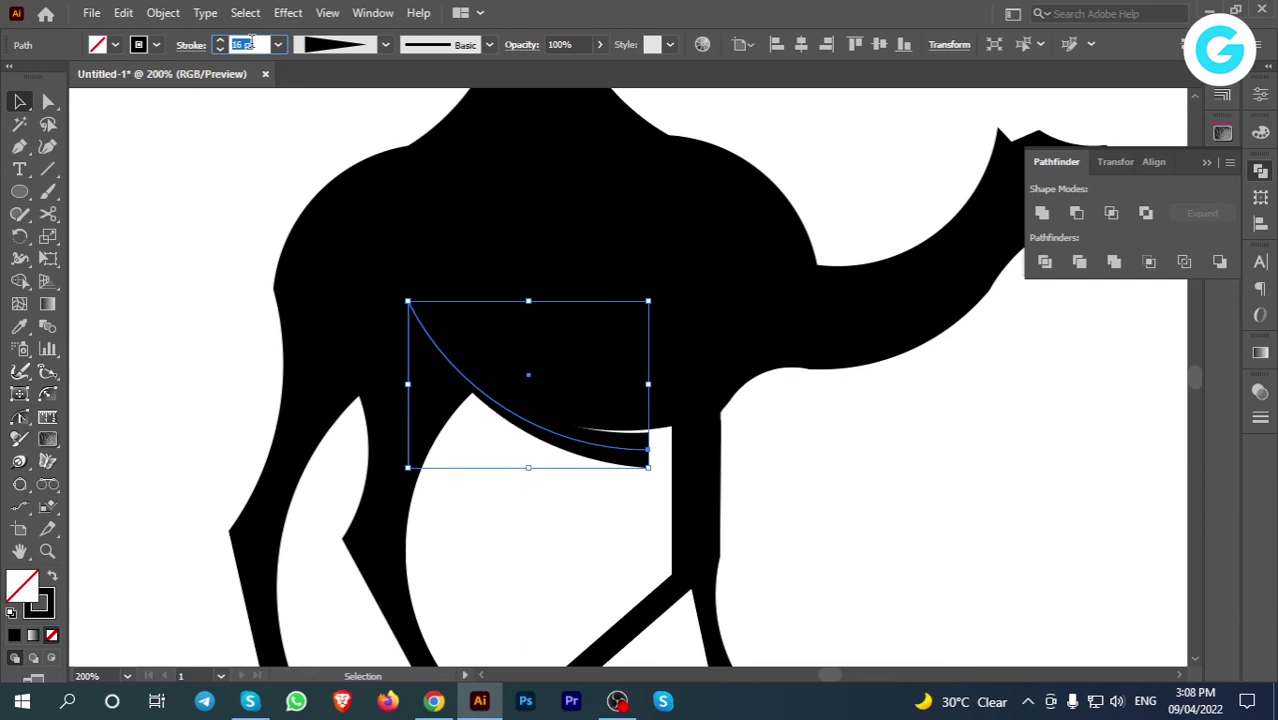
key(Down)
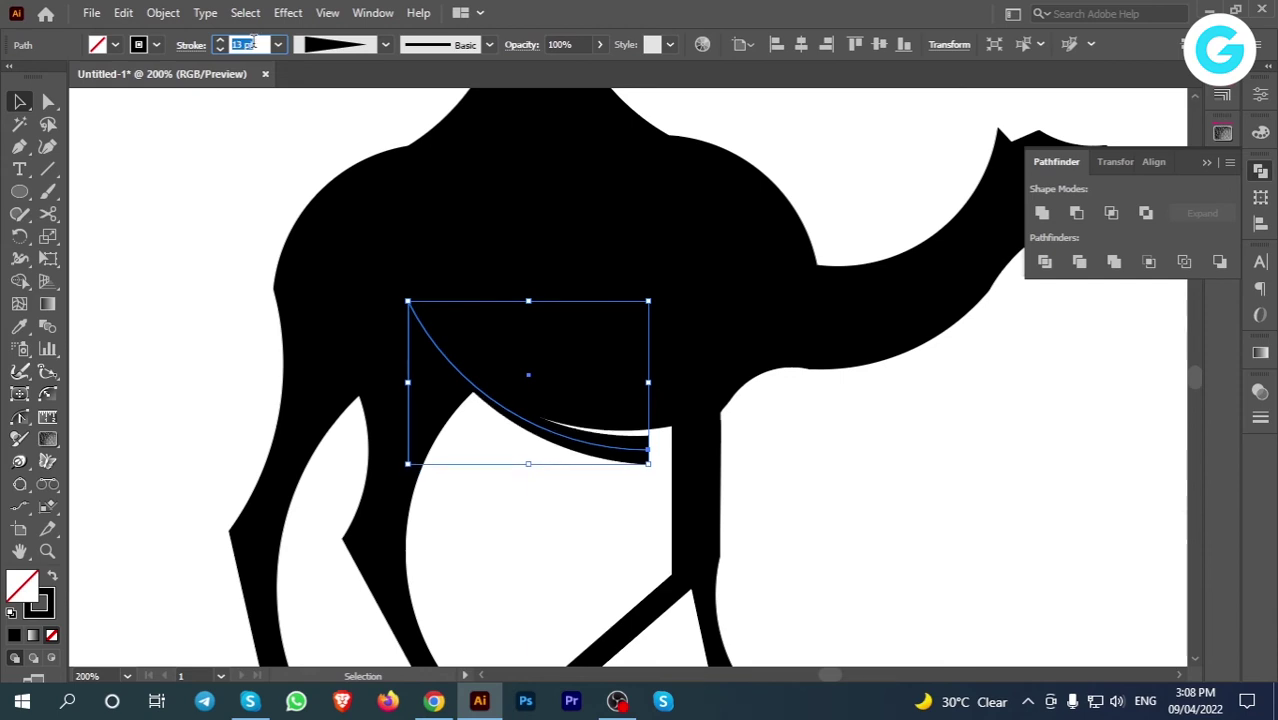
Step: Expand the thickened arc's appearance, divide the camel silhouette with it, and ungroup the resulting pieces
click(163, 13)
click(214, 434)
click(165, 14)
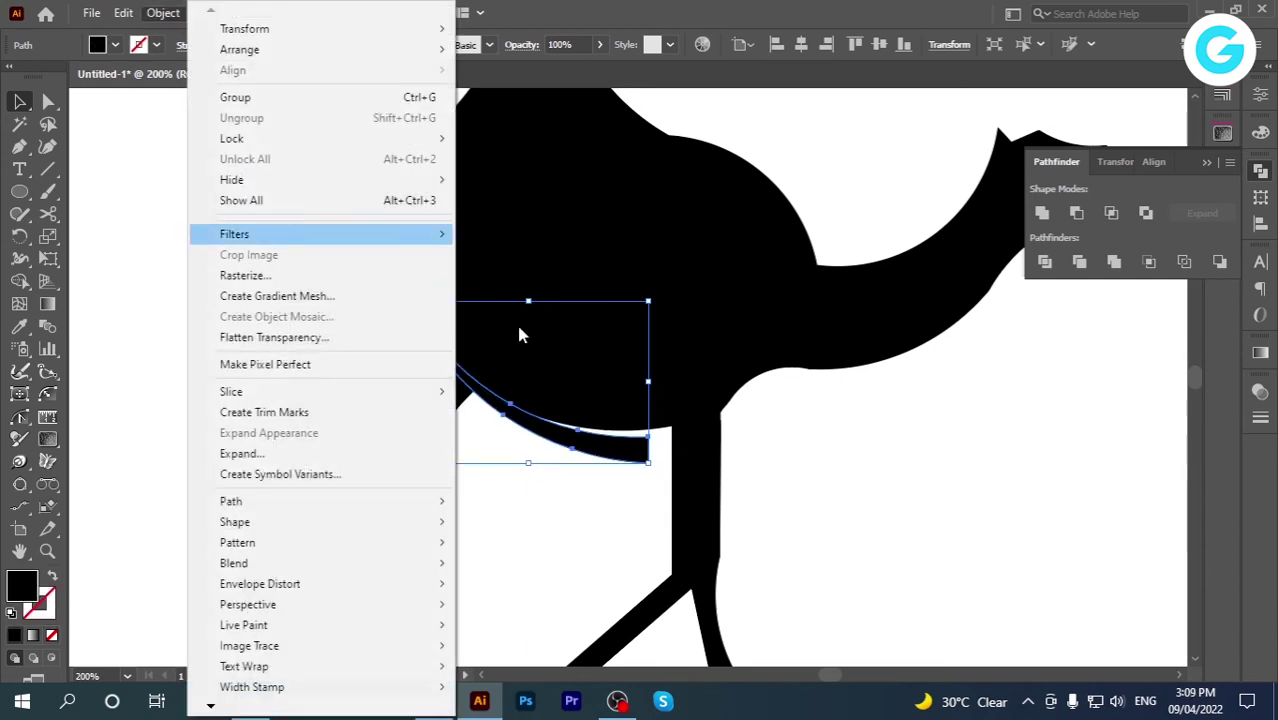
click(560, 505)
click(608, 452)
right_click(559, 296)
click(590, 455)
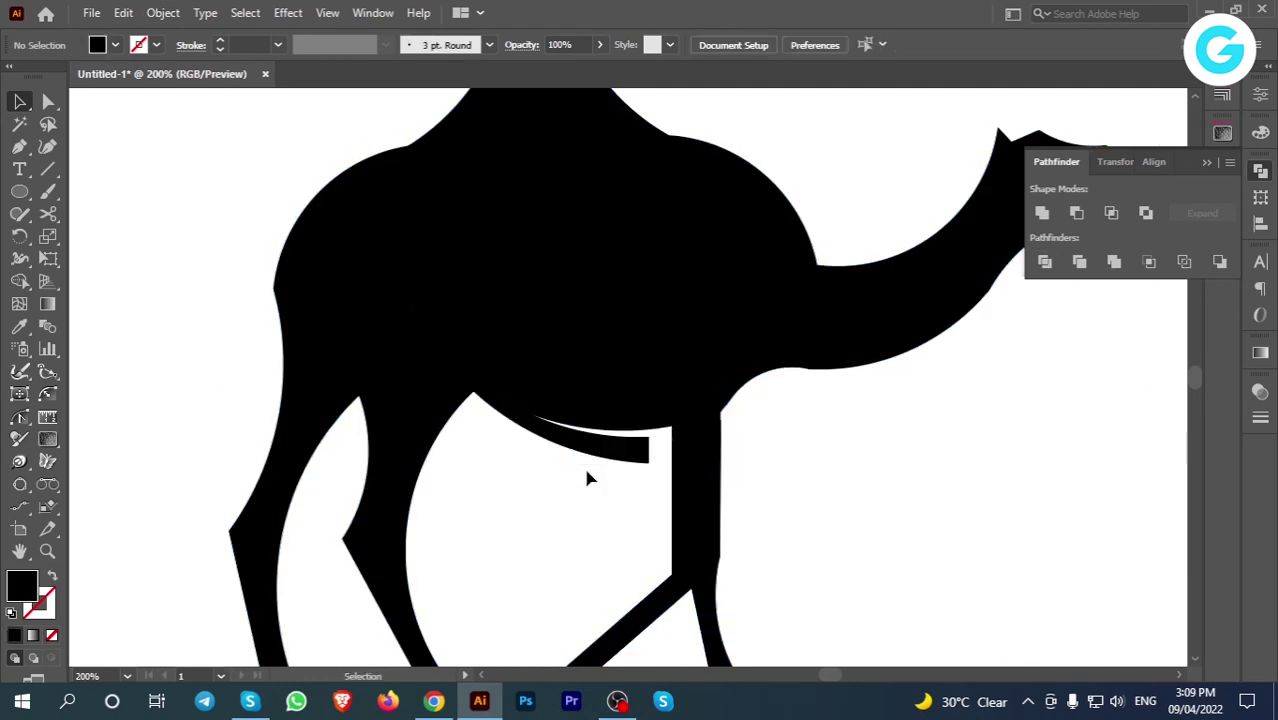
Step: Delete the strip below the belly and the arc pieces at the hind leg to cut a tapered white gap
click(576, 440)
key(Delete)
click(487, 399)
key(Delete)
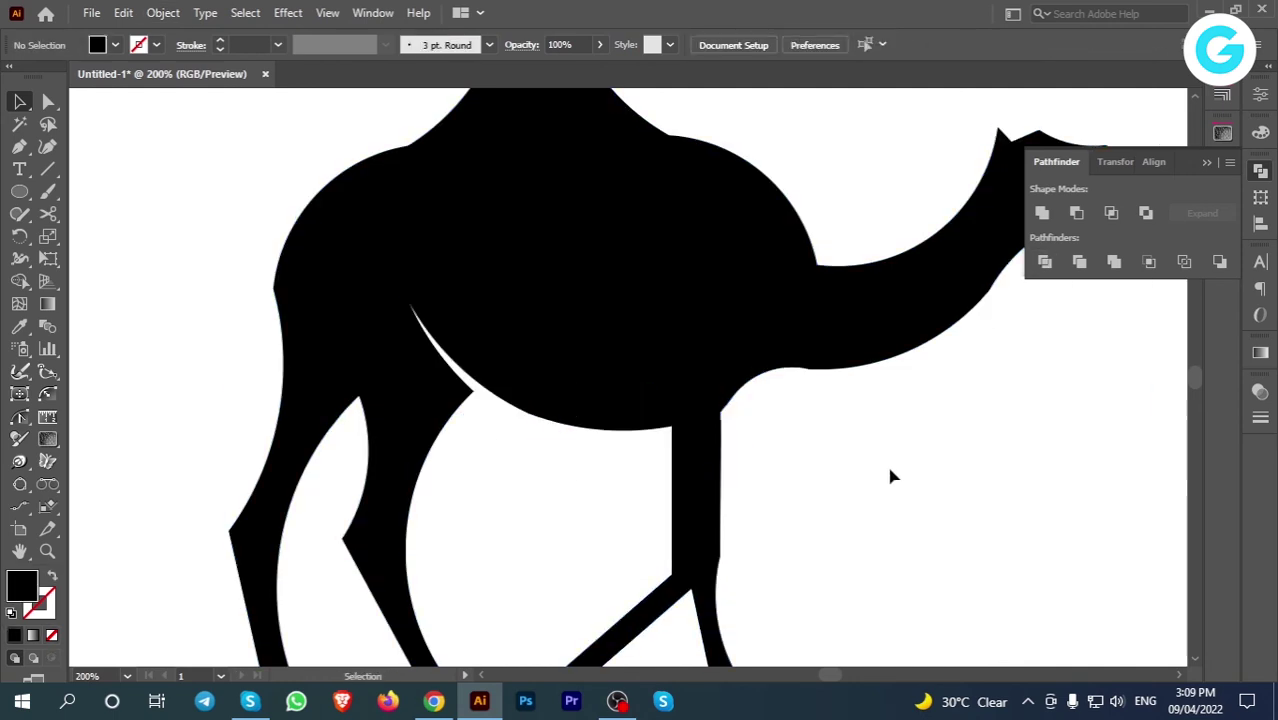
key(ctrl+0)
click(1205, 163)
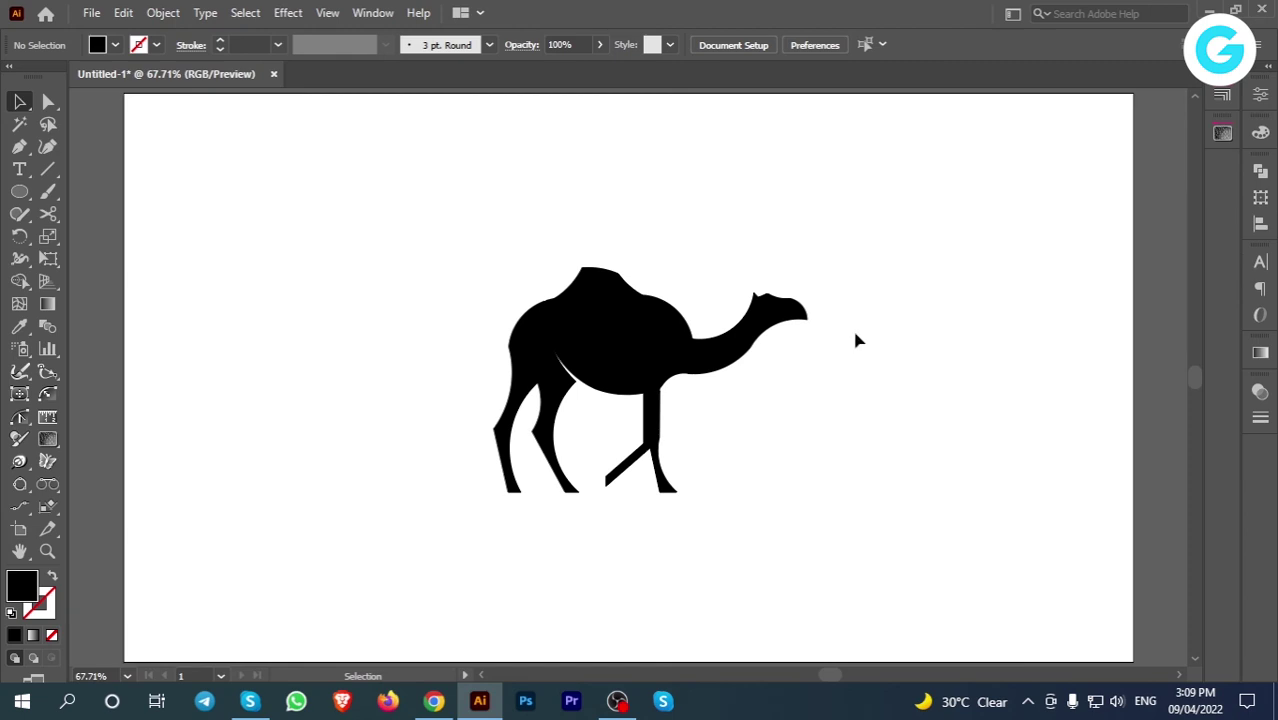
Step: Draw a horizontal ground line under the camel's feet with a 3 pt black stroke
drag(467, 491, 758, 491)
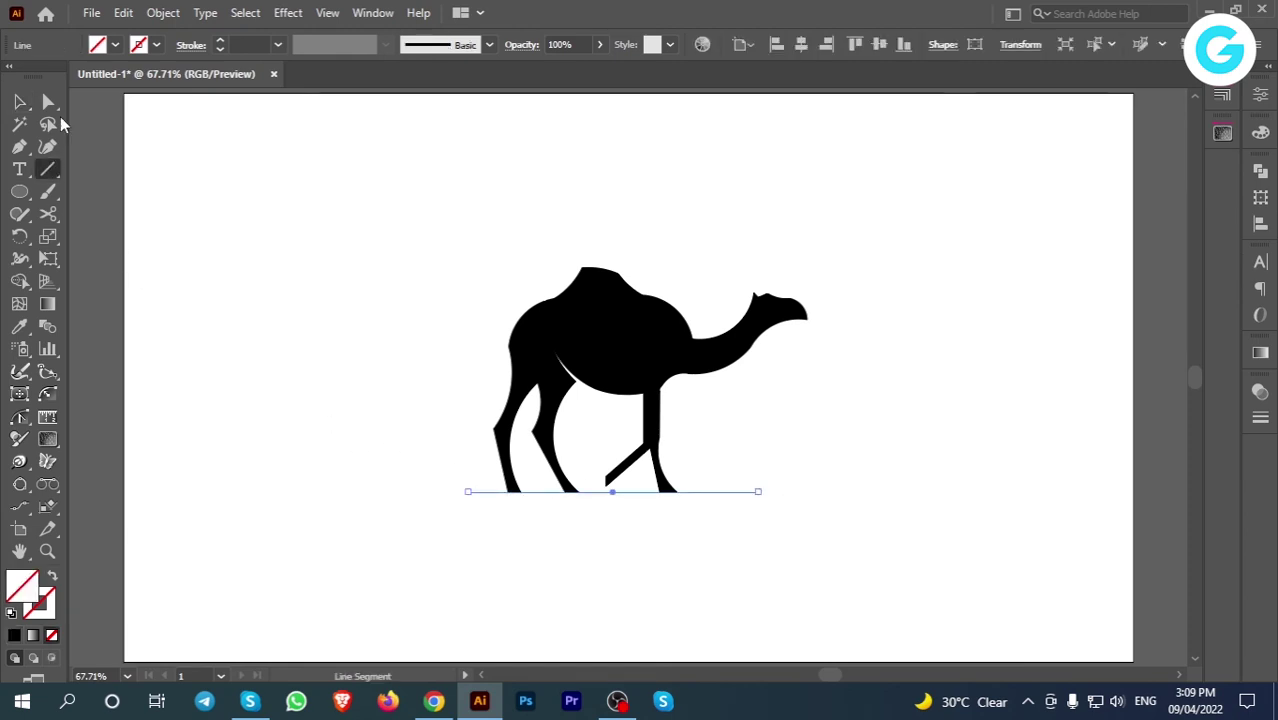
key(v)
scroll(252, 44, up, 5)
click(308, 291)
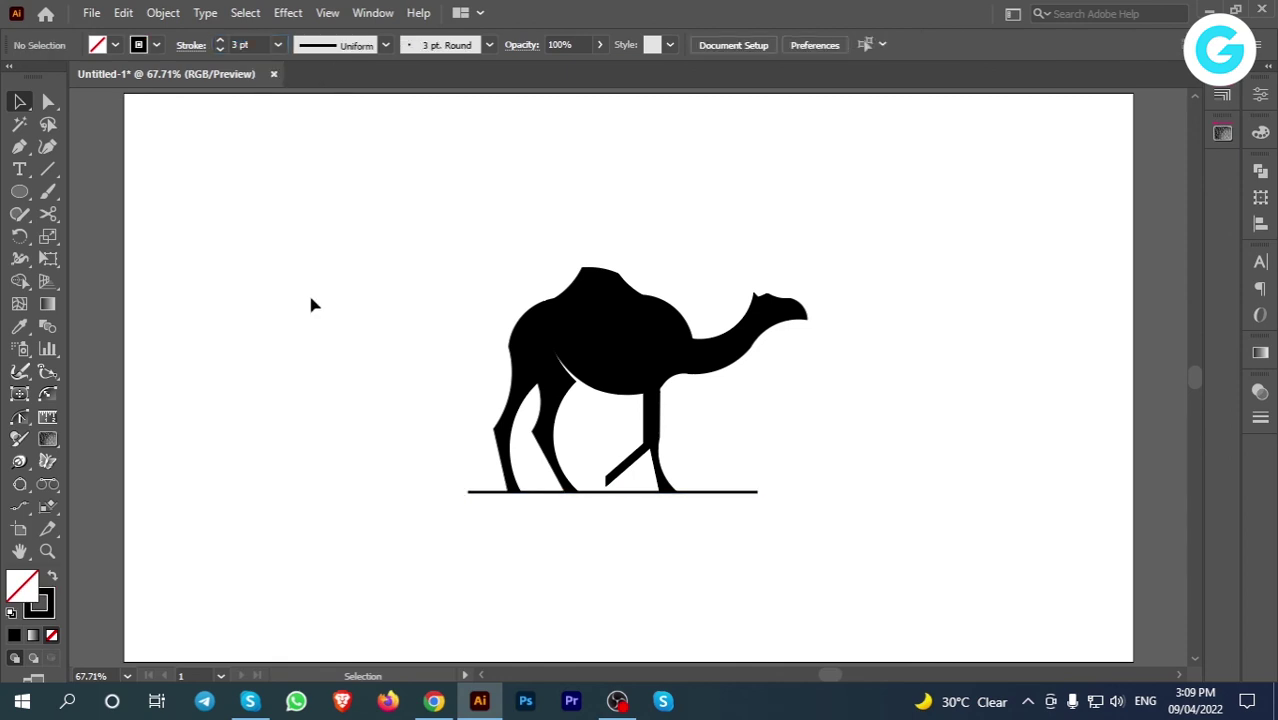
Step: Select the camel with its ground line and scale them down together about their centre
drag(308, 291, 886, 547)
drag(807, 492, 710, 491)
click(787, 461)
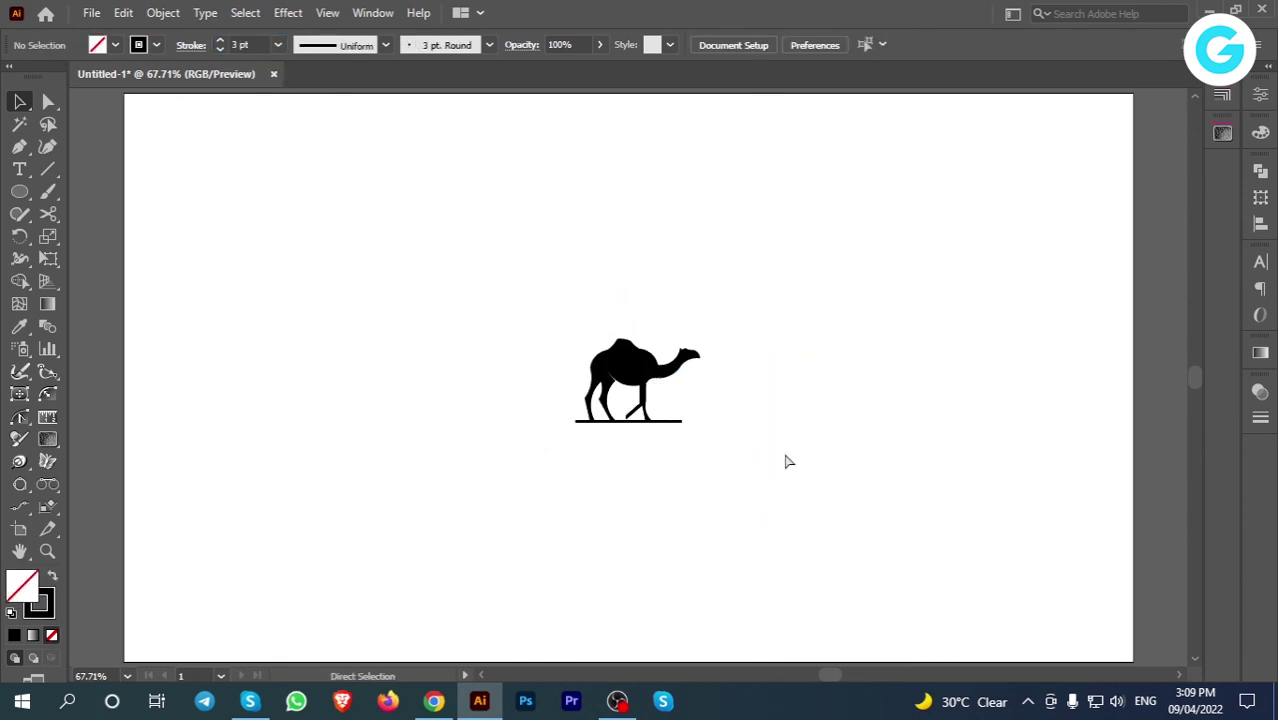
Step: Try smoothing the whole camel outline with the Smooth tool, and undo it
scroll(787, 461, up, 6)
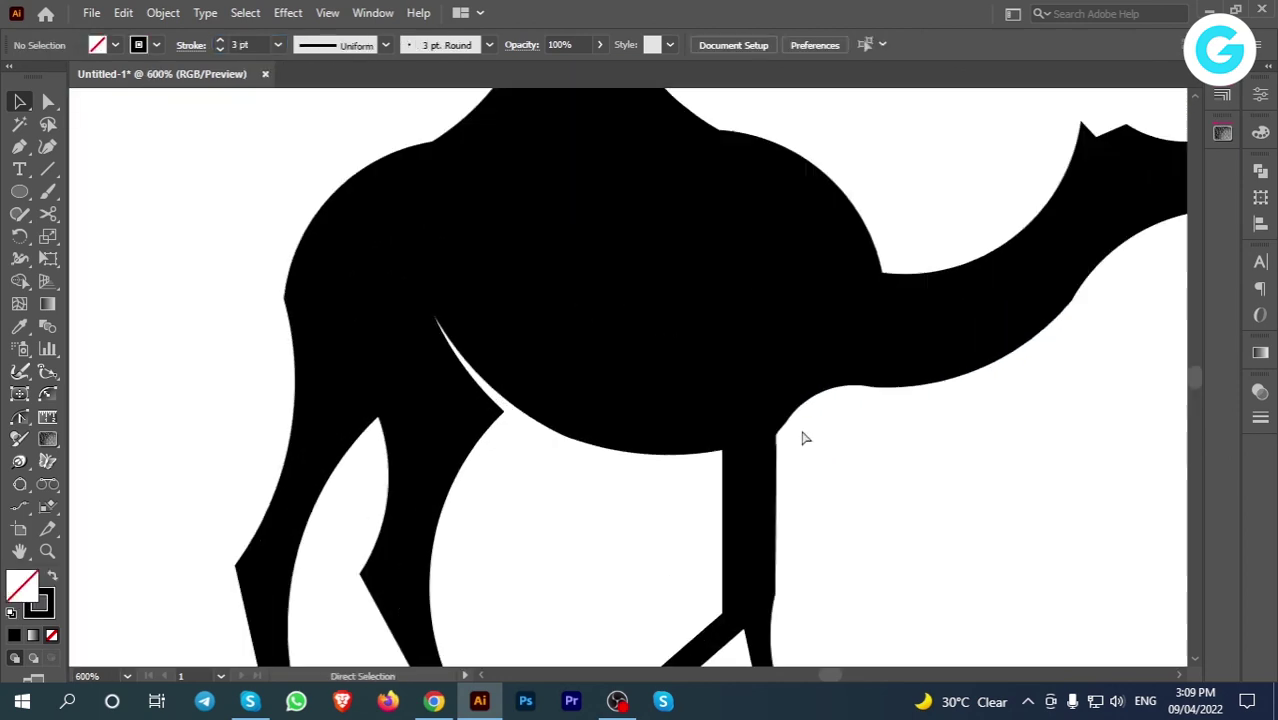
click(686, 318)
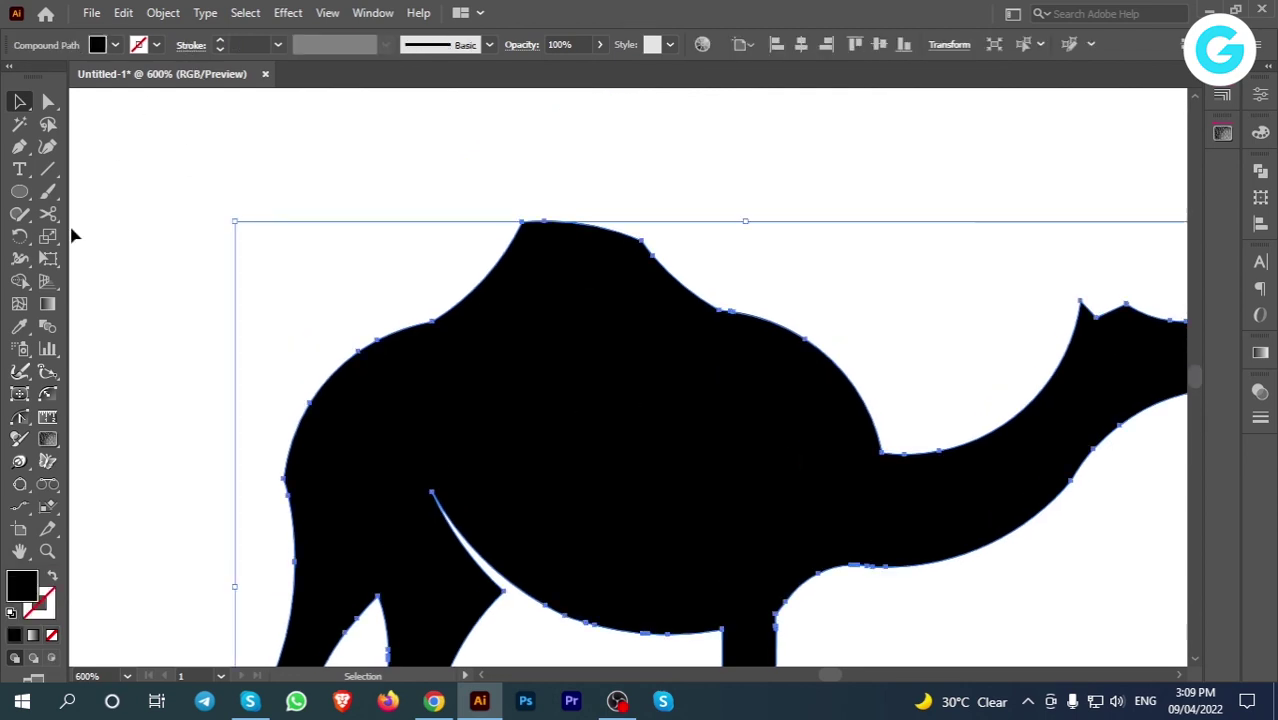
drag(17, 229, 109, 264)
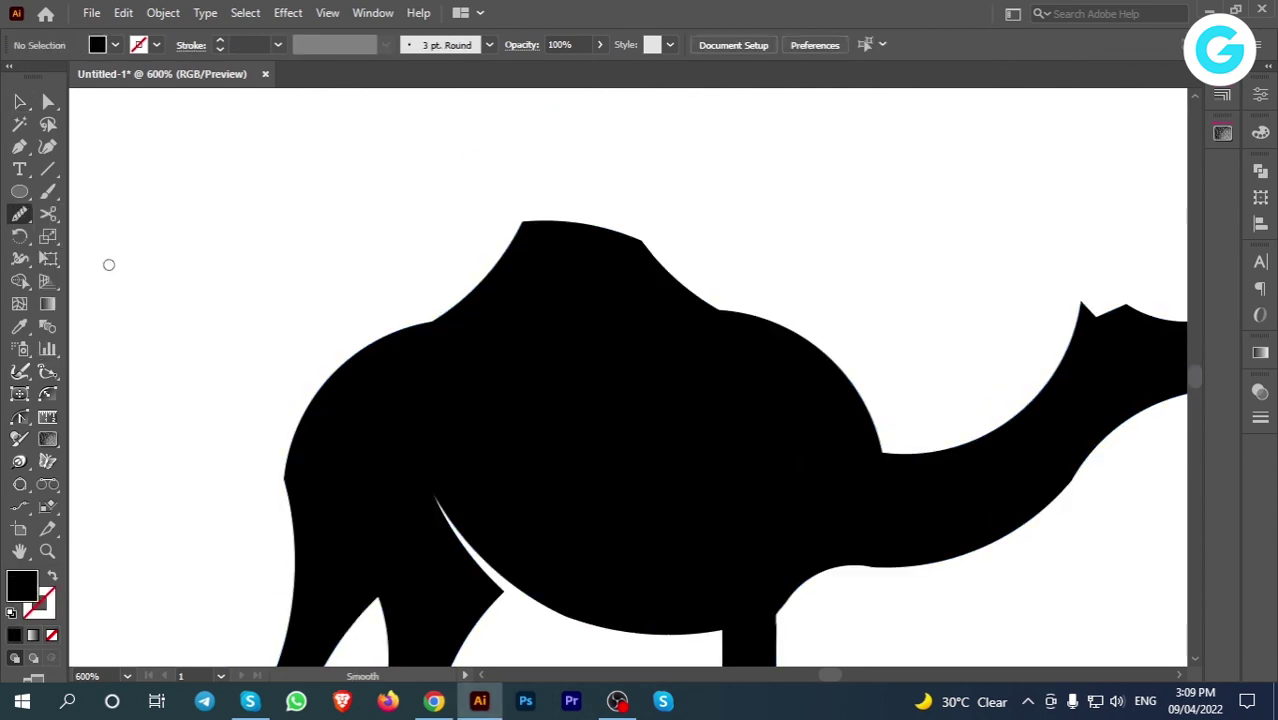
key(ctrl+a)
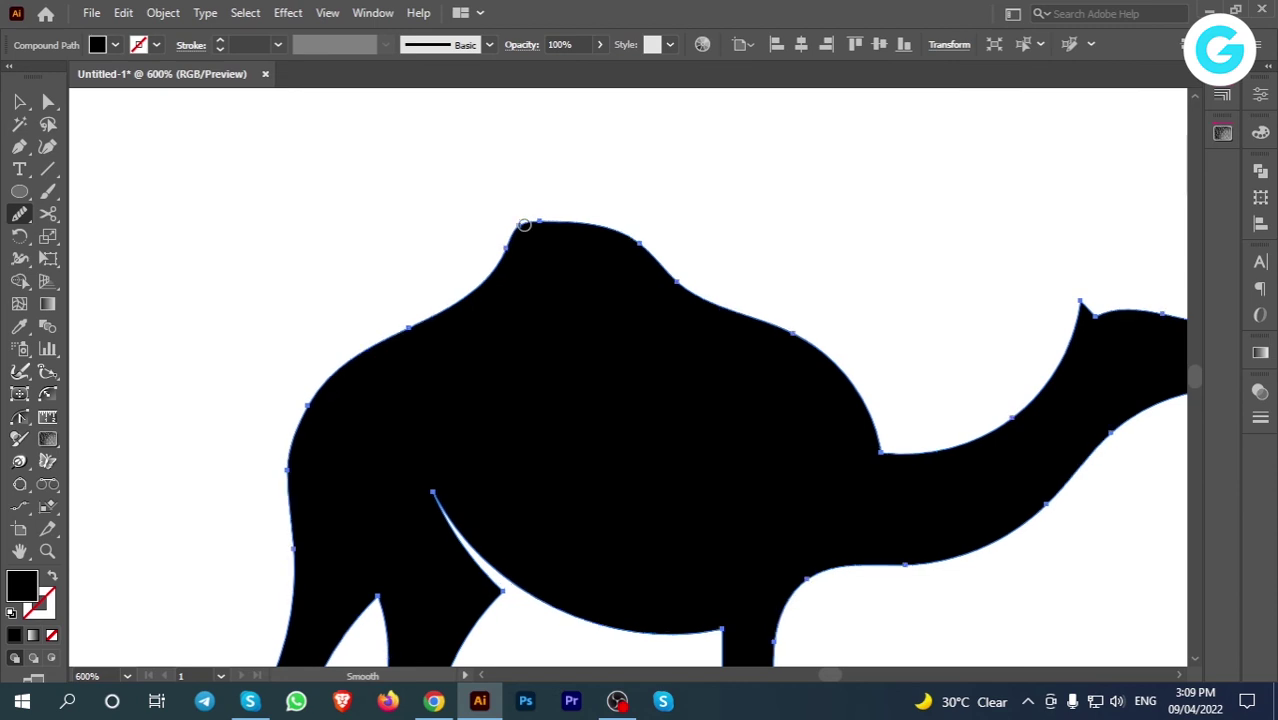
scroll(655, 354, down, 5)
scroll(656, 352, down, 5)
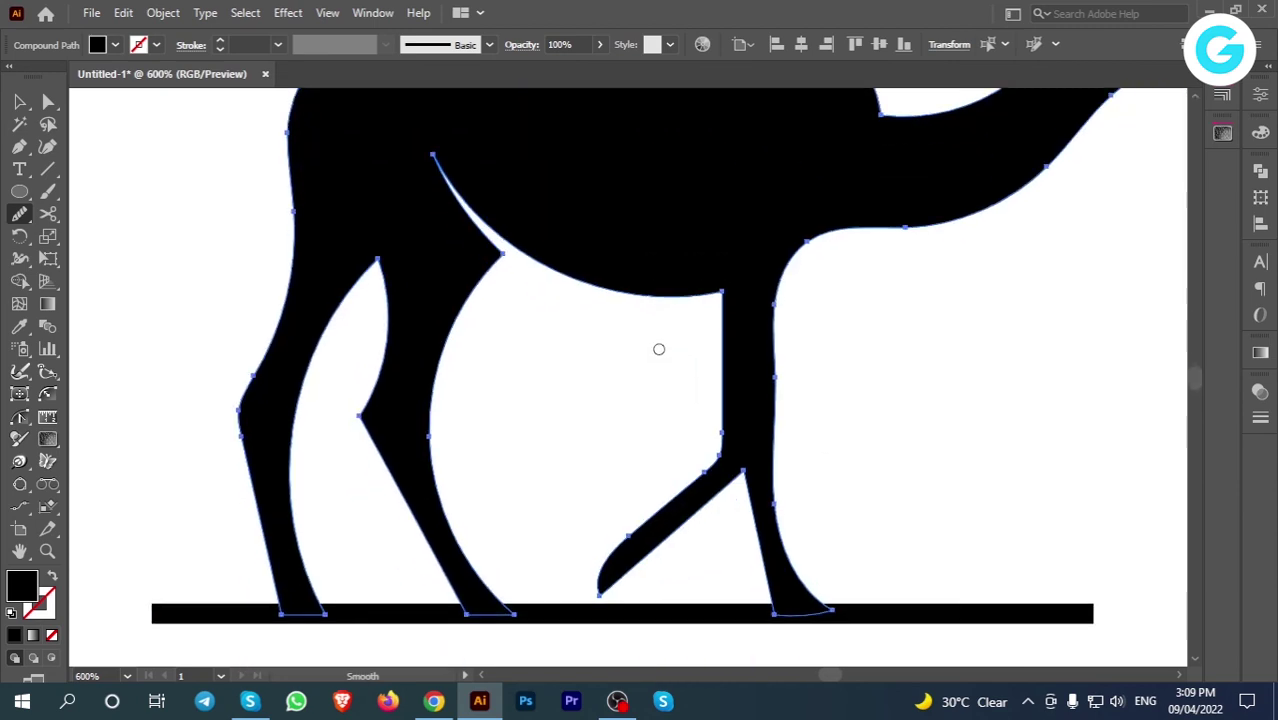
scroll(658, 348, up, 10)
drag(1001, 324, 847, 327)
click(21, 103)
click(895, 166)
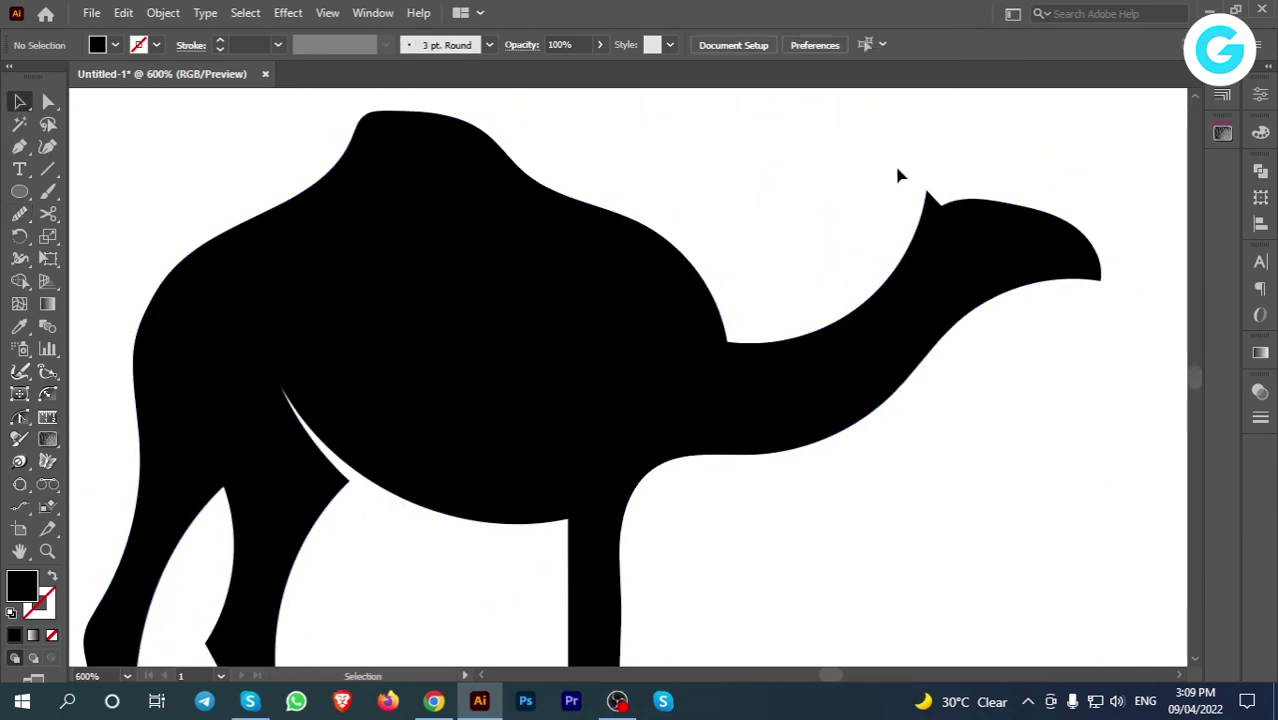
key(ctrl+z)
Step: Smooth only the corners on both sides of the camel's hump with the Smooth tool
click(872, 173)
drag(543, 241, 675, 298)
mouse_move(426, 129)
mouse_down()
mouse_move(610, 236)
mouse_move(575, 196)
mouse_move(494, 170)
mouse_up()
click(21, 213)
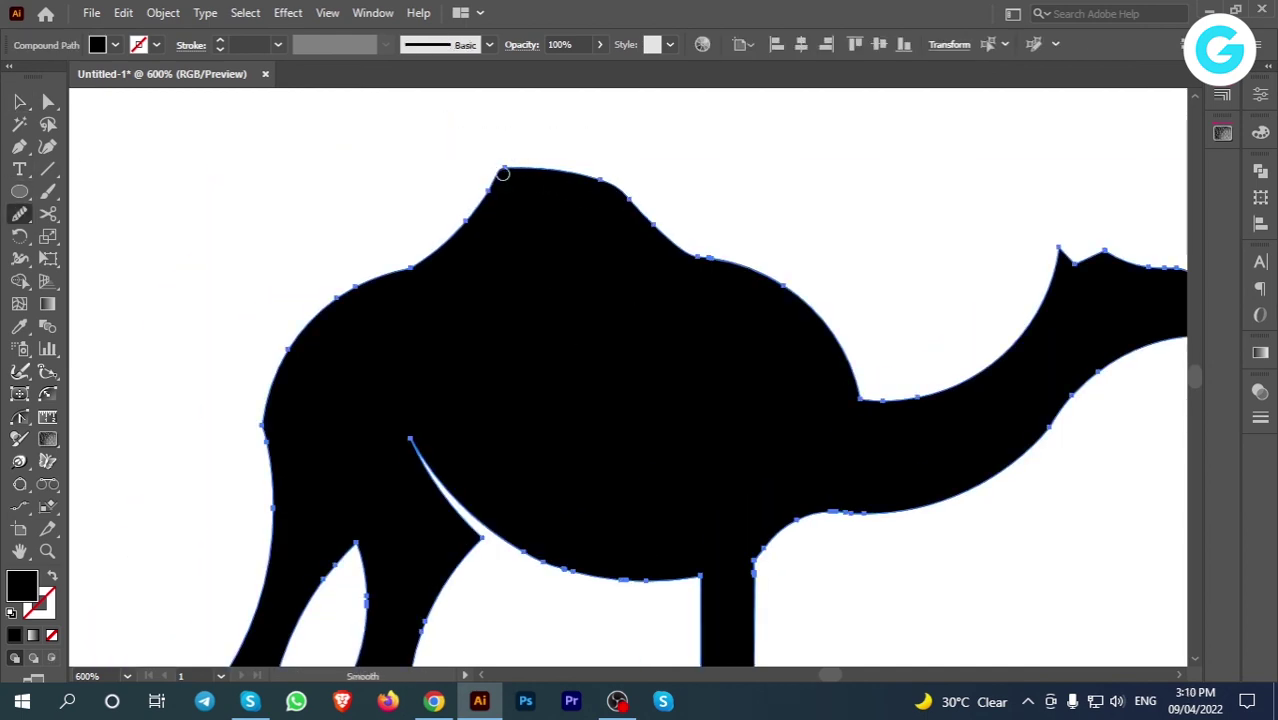
click(19, 102)
click(724, 171)
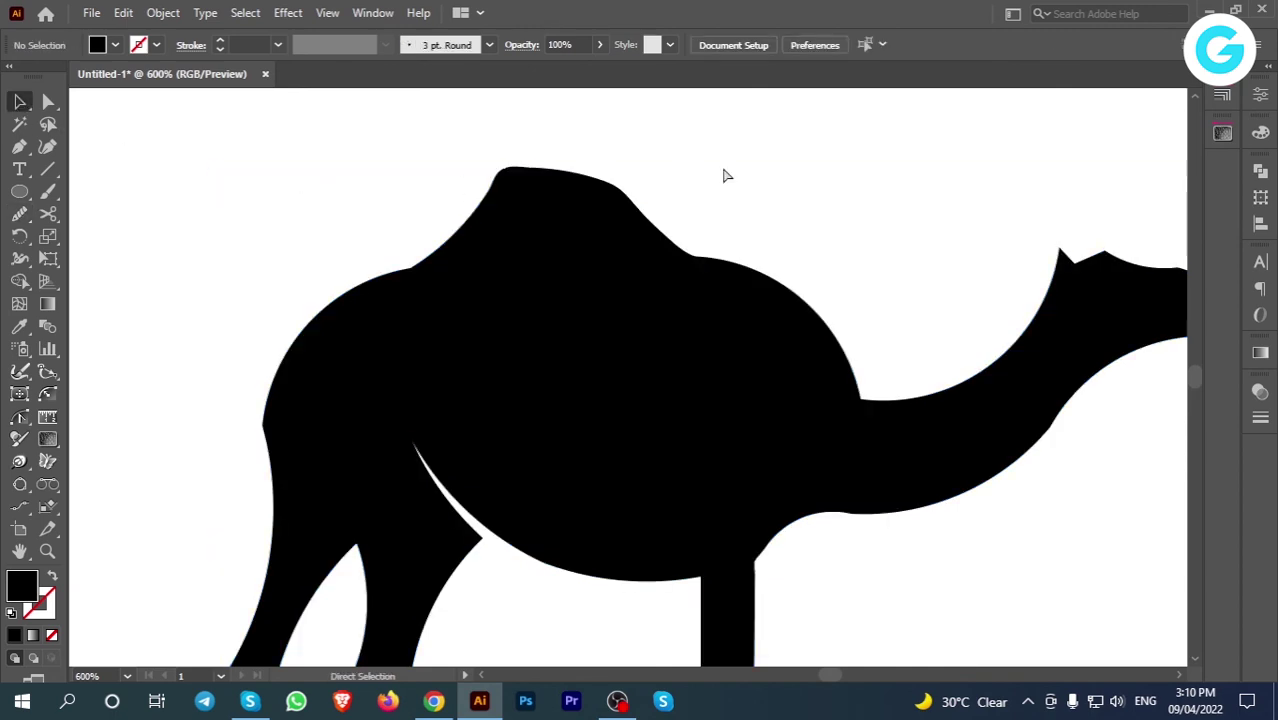
Step: Undo the hump smoothing and restore the reduced scale of the camel and its ground line
key(ctrl+z)
key(ctrl+z)
key(ctrl+z)
key(ctrl+0)
right_click(734, 178)
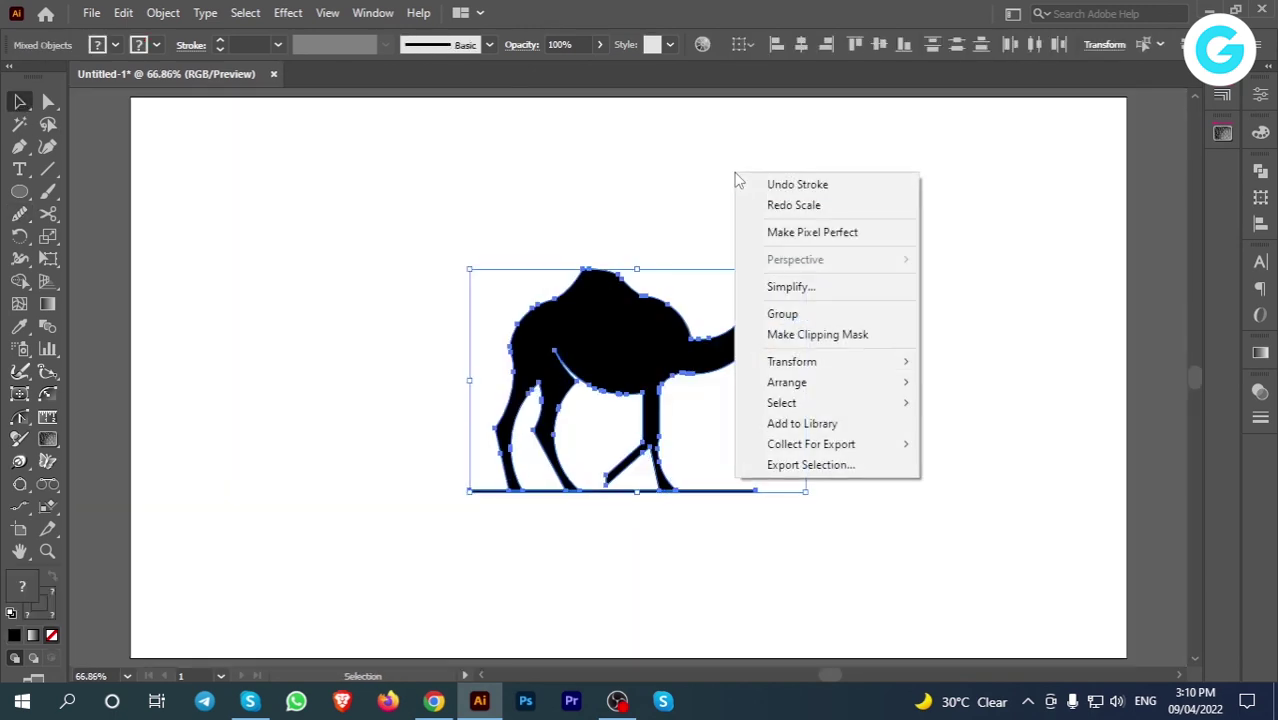
click(880, 204)
click(888, 216)
key(ctrl+1)
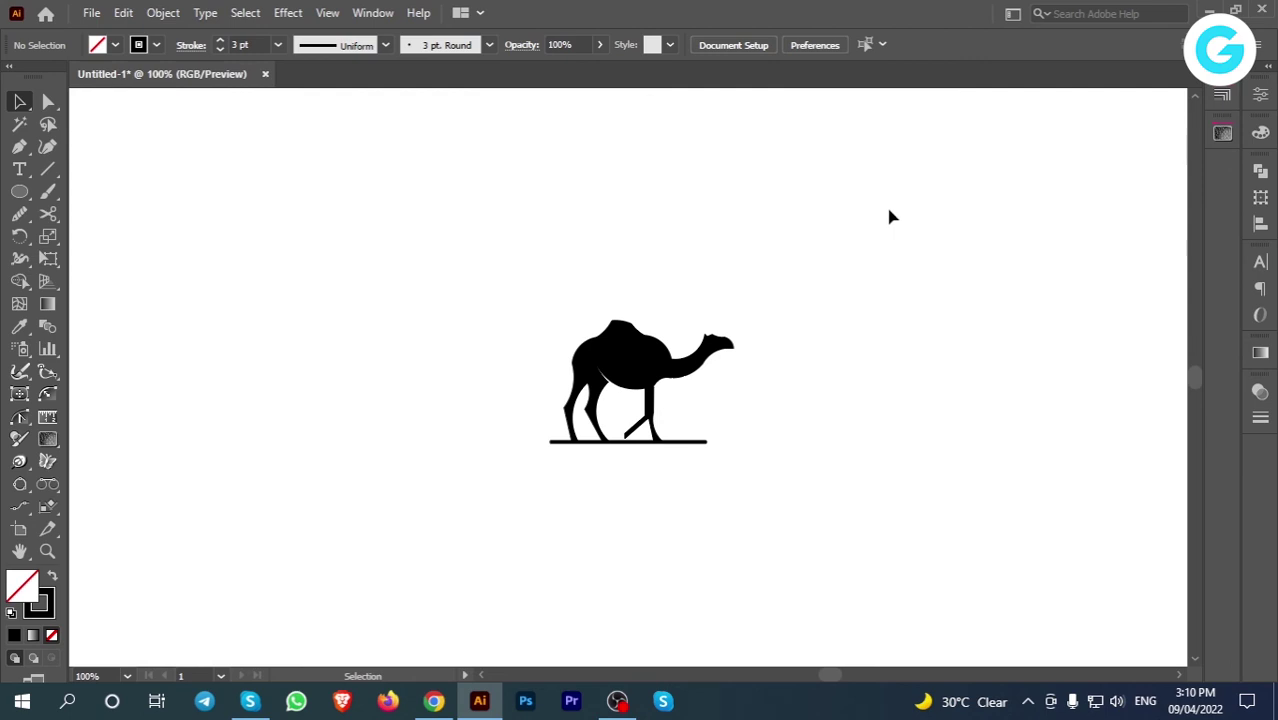
Step: Scale the camel up on the artboard and deselect it
key(ctrl+0)
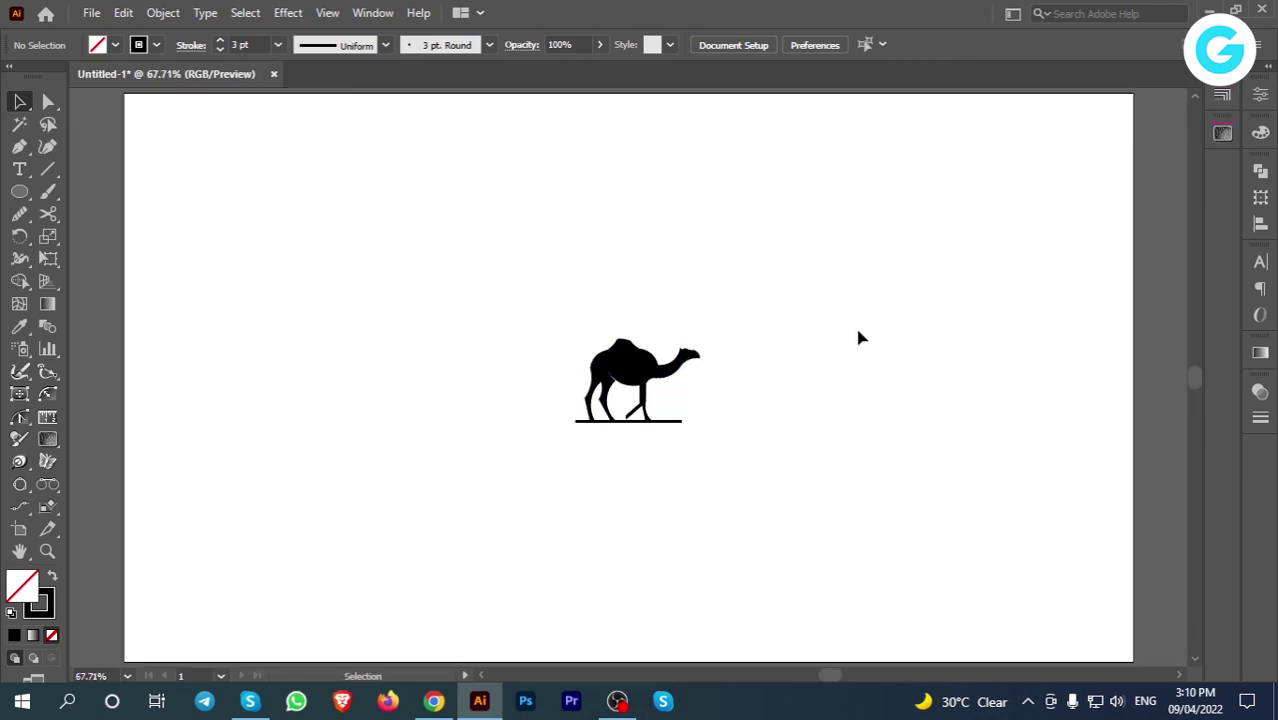
click(619, 339)
drag(700, 422, 790, 479)
click(908, 430)
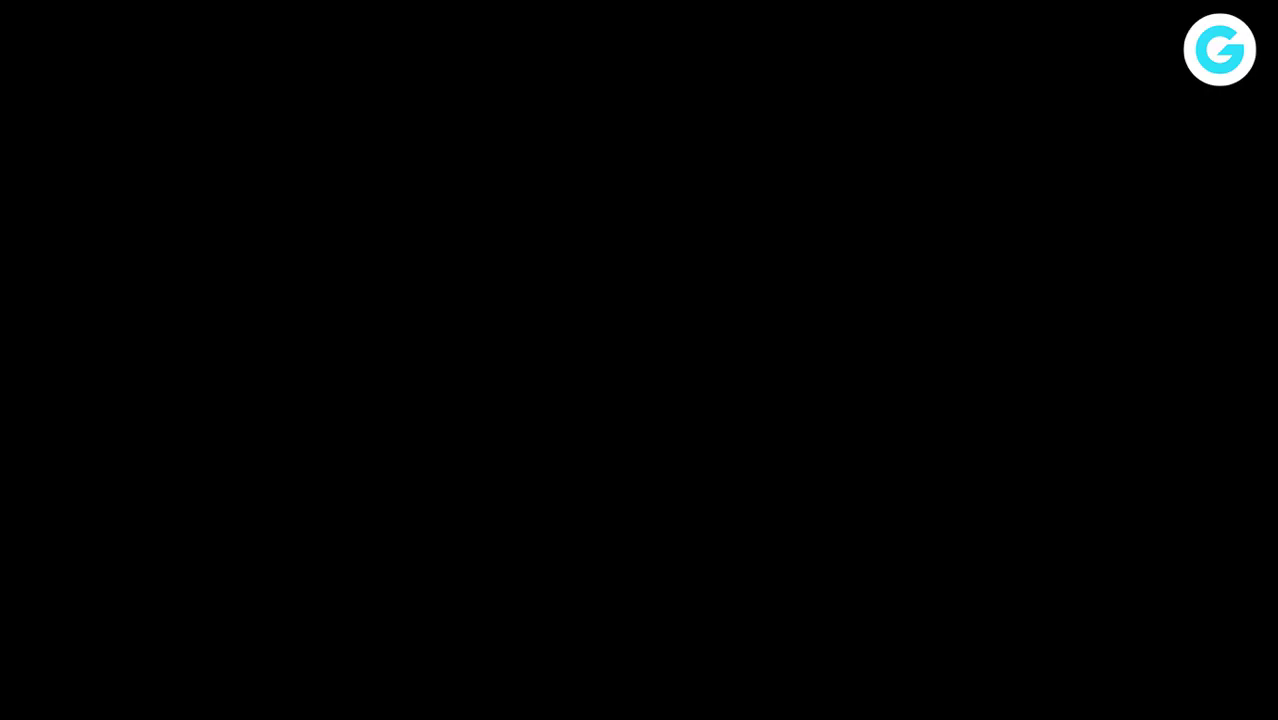